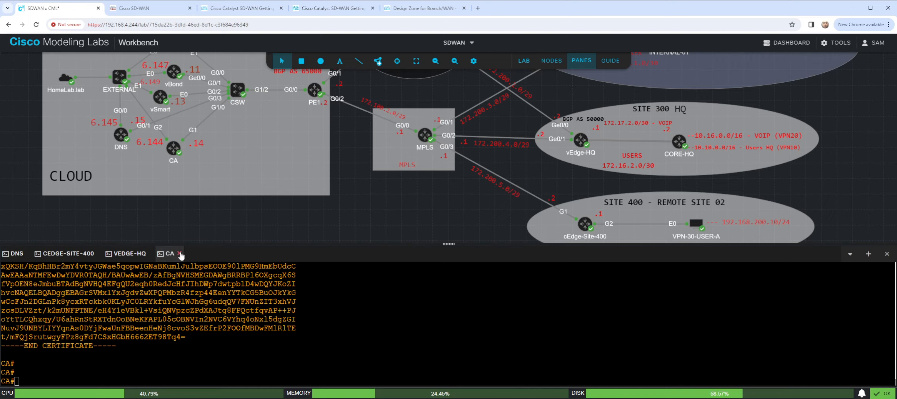
- Close the open console sessions for CA, vEdge-HQ, cEdge-Site-400 and DNS
left_click(180, 253)
left_click(152, 254)
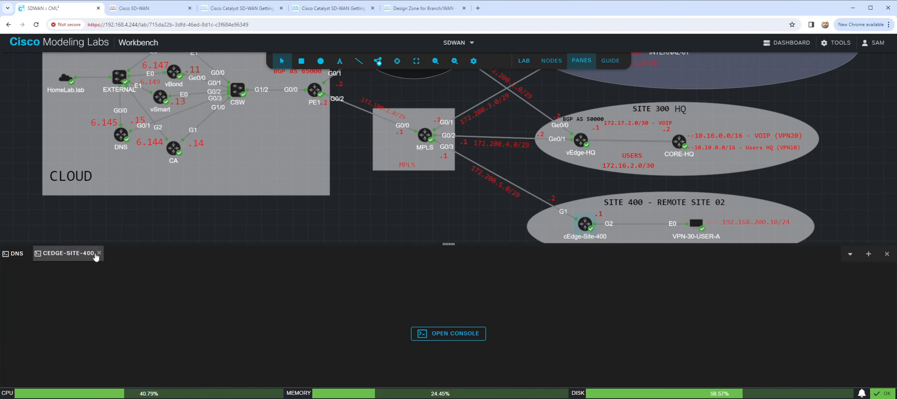
left_click(99, 254)
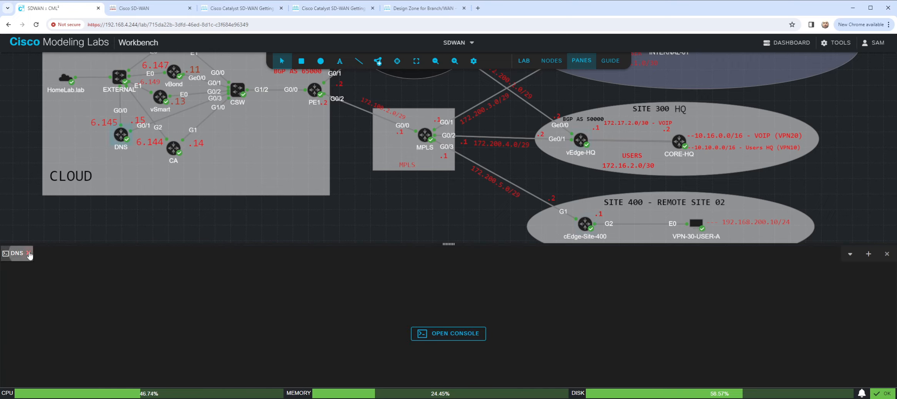
left_click(28, 253)
- Open a fresh console session for the cEdge-Site-400 node and bring up its login prompt
right_click(584, 224)
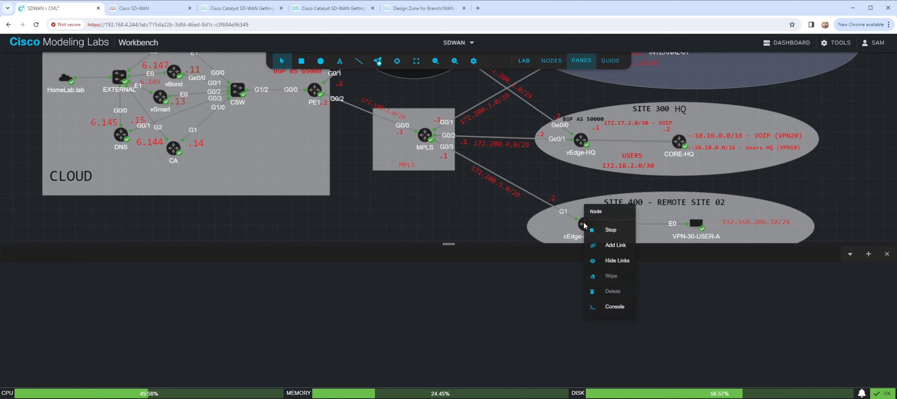
left_click(612, 308)
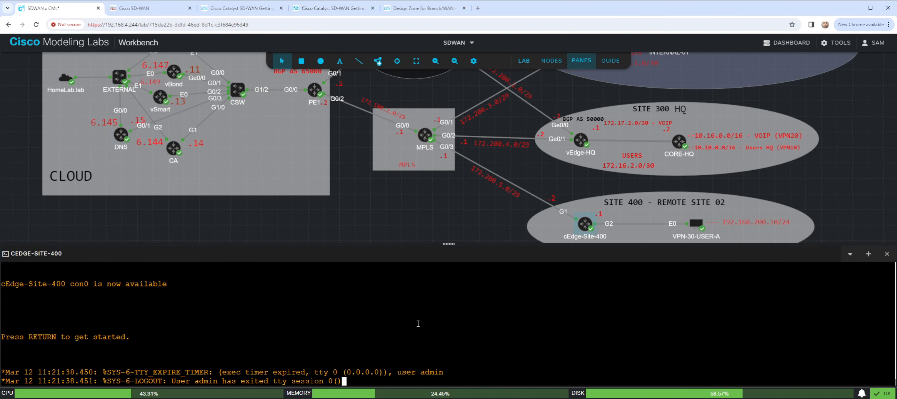
key("Return")
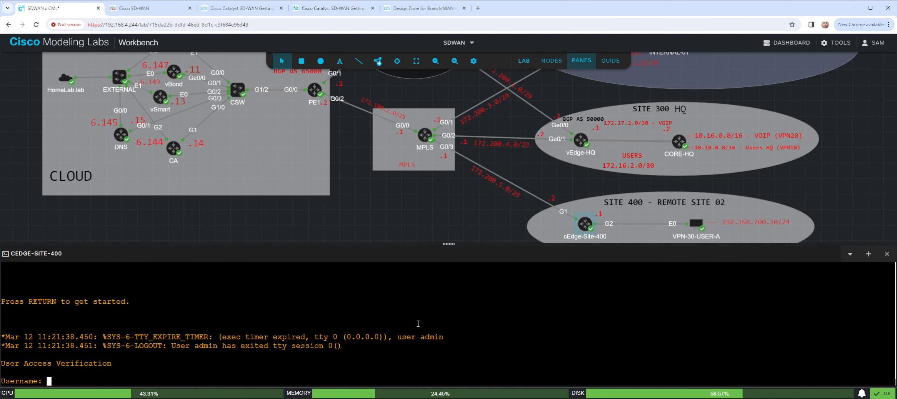
- Log in to cEdge-Site-400 as admin with the account password
type("admin")
key("Return")
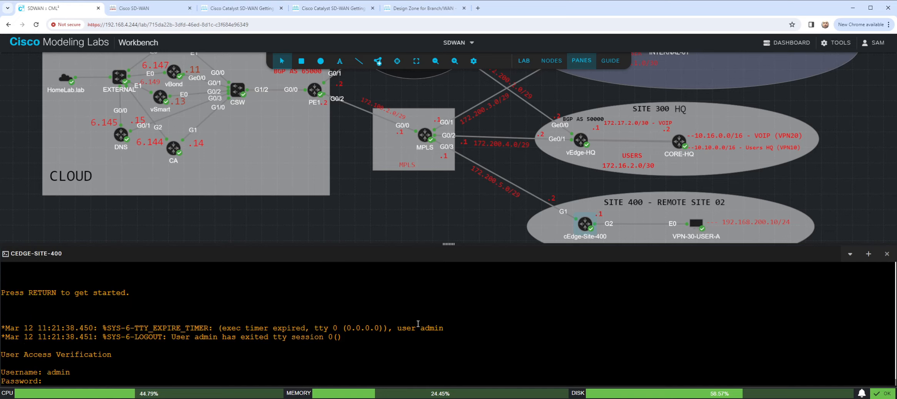
key("Return")
key("Return")
key("Return")
key("Return")
key("Return")
key("Return")
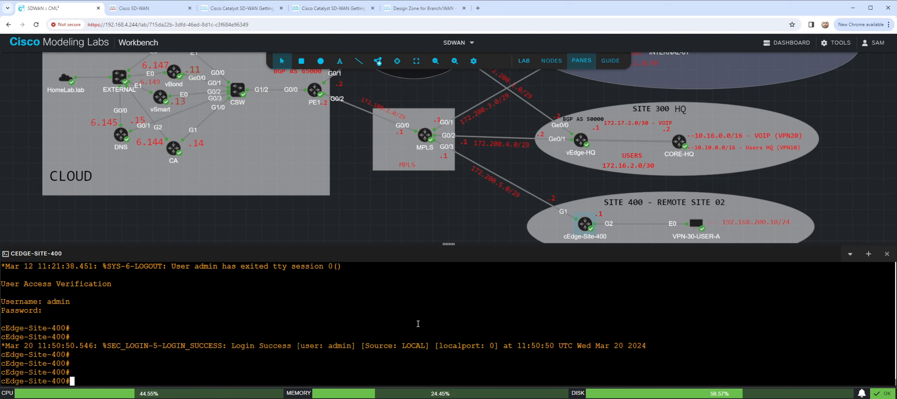
key("Return")
key("Return")
- Ping the vManage address 192.168.1.10 from cEdge-Site-400
type("ping")
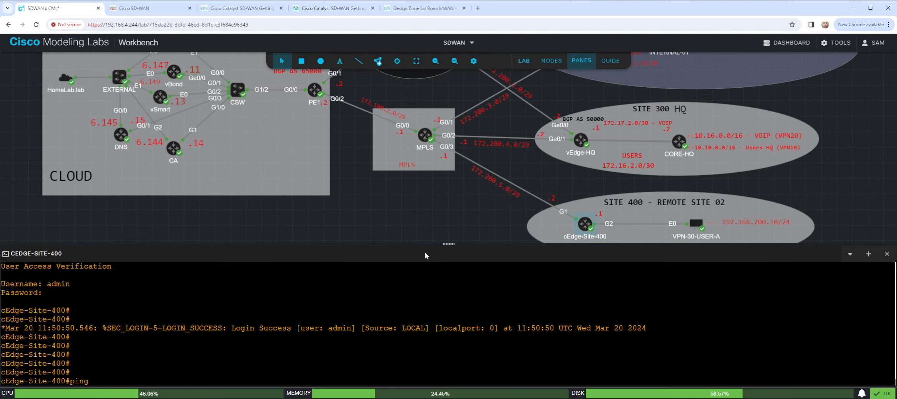
scroll(367, 230, "up", 2)
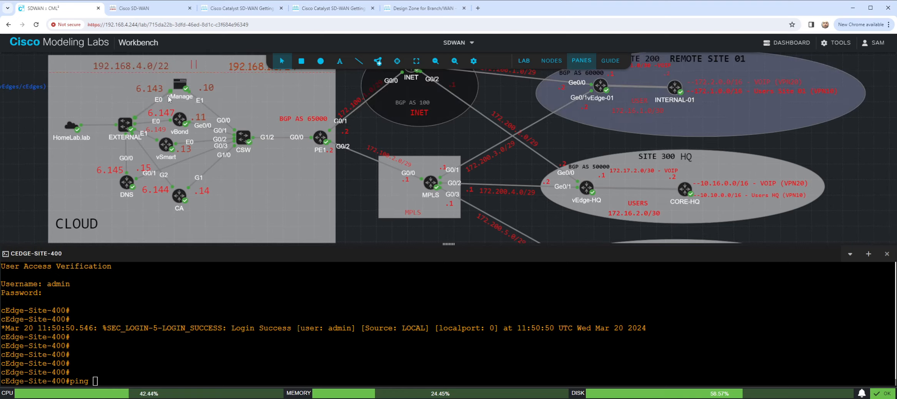
left_click(270, 302)
type("192.168.1.10")
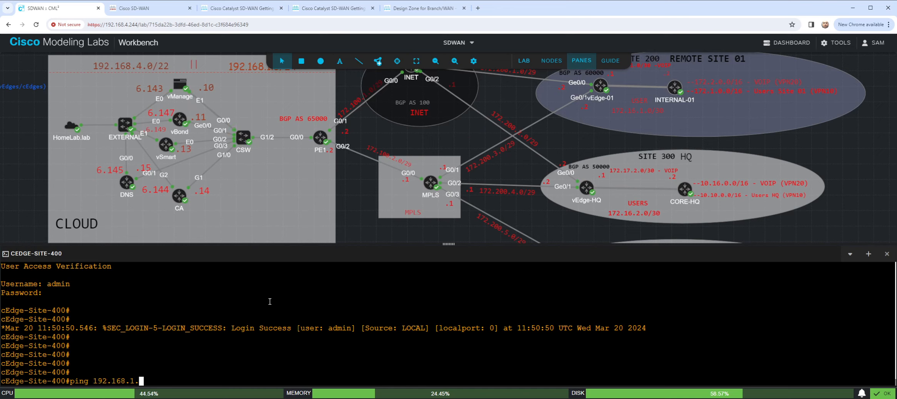
key("Return")
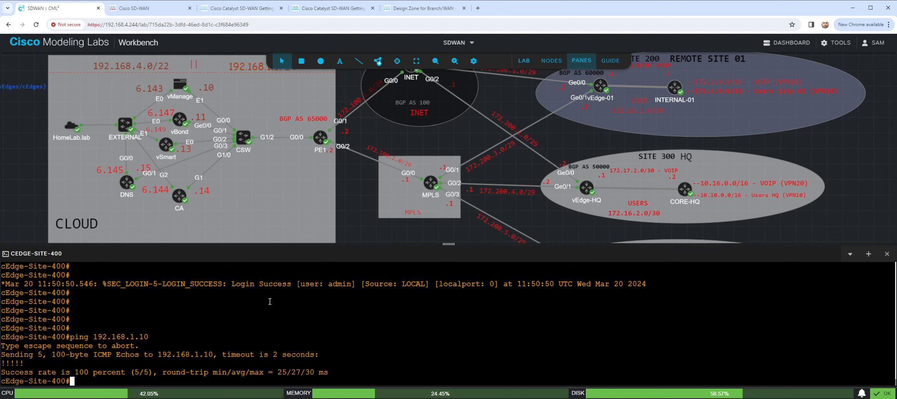
- Ping vBond at 192.168.1.11 and vSmart at 192.168.1.13 from cEdge-Site-400
key("Up")
key("BackSpace")
type("192.168.1.11")
key("Return")
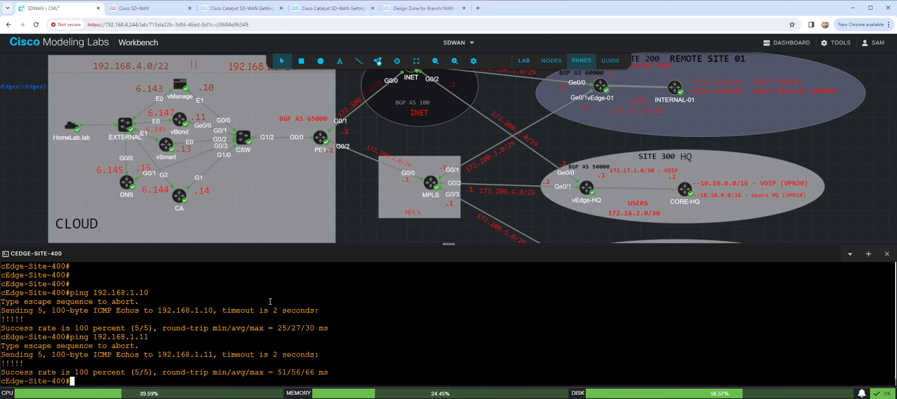
key("Up")
key("BackSpace")
type("3")
key("Return")
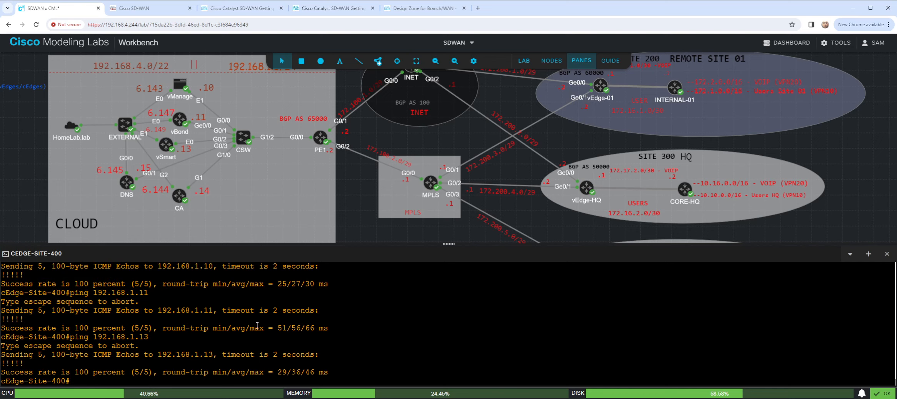
- Display the cEdge-Site-400 routing table with "sho ip route | b Ga" and highlight the default route entry
key("Return")
key("Return")
key("Return")
key("Return")
key("Return")
key("Return")
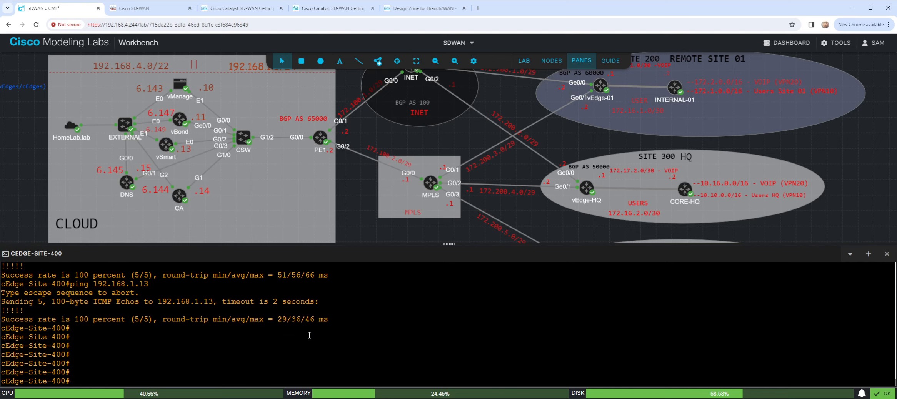
type("sho ip route | b G")
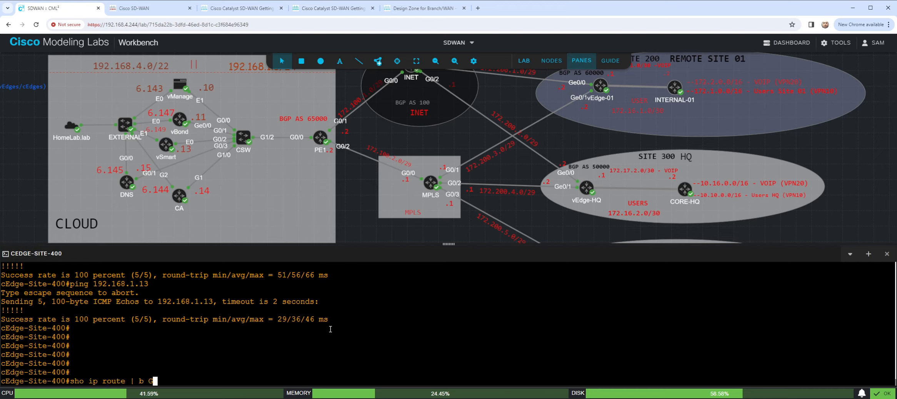
type("a")
key("Return")
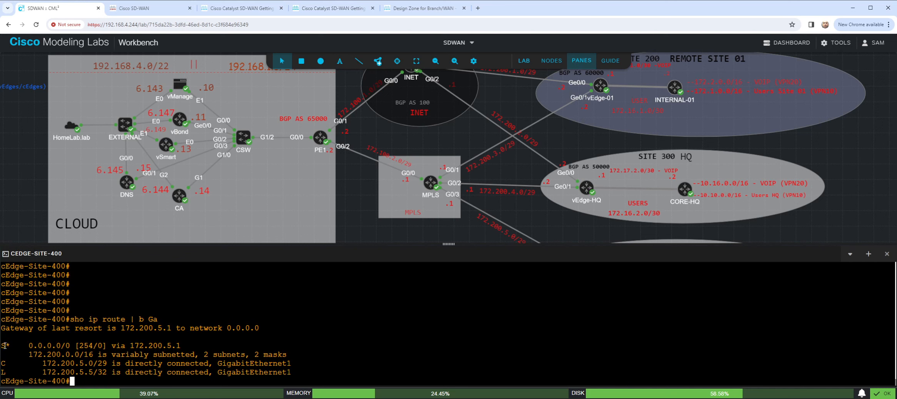
left_click_drag(5, 345, 185, 346)
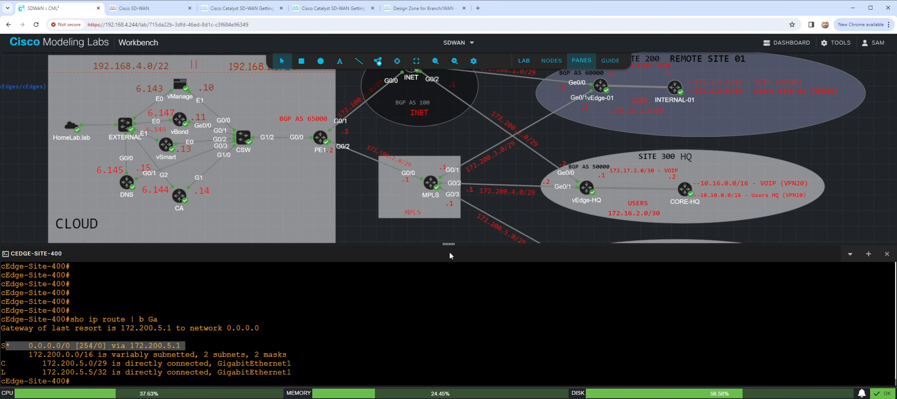
- Open a console session on the MPLS router and bring up a clean command prompt
right_click(432, 183)
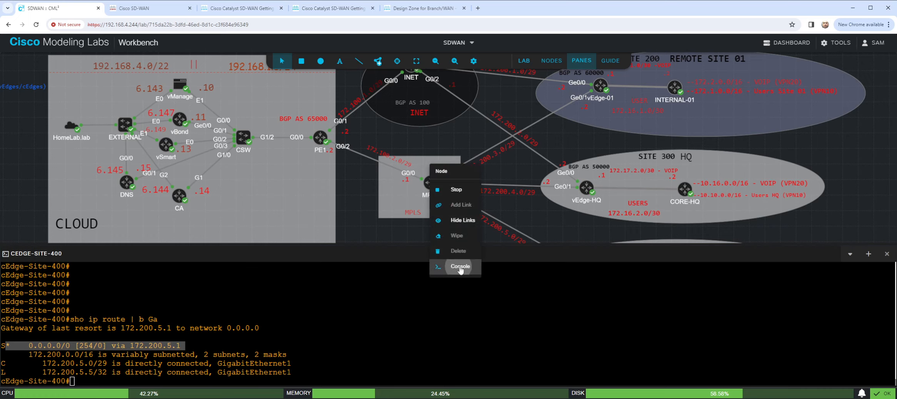
left_click(459, 268)
left_click(456, 335)
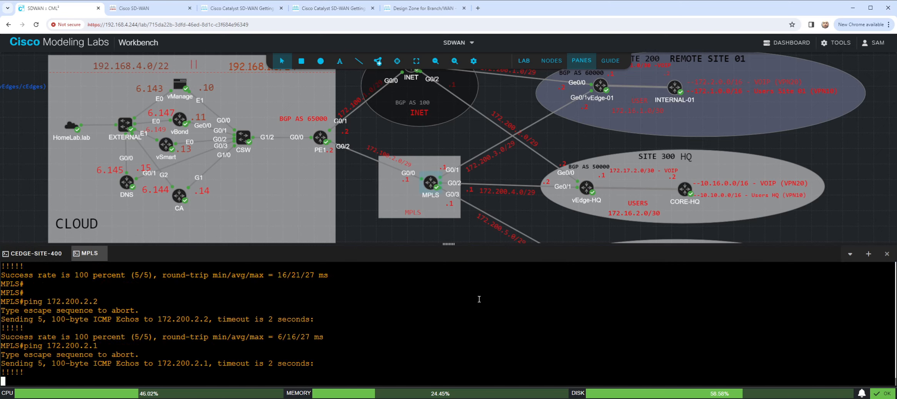
key("Return")
key("Return")
key("Return")
key("Return")
key("Return")
key("Return")
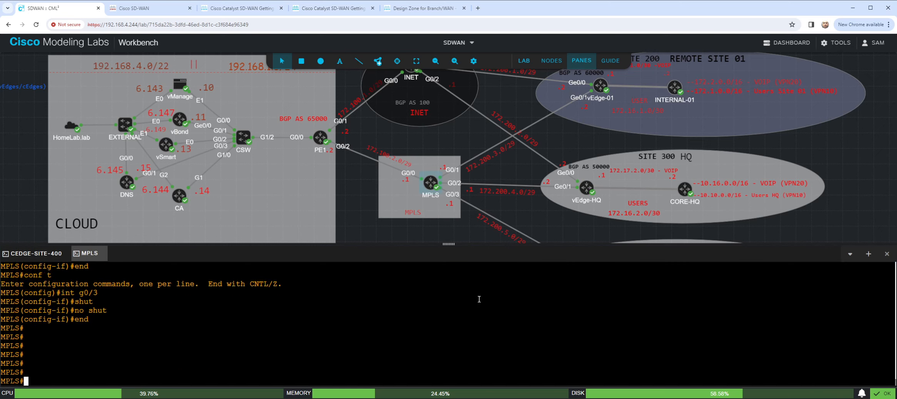
- List the MPLS router's EIGRP neighbors with "sho ip eigrp neighbor"
type("sho ip ")
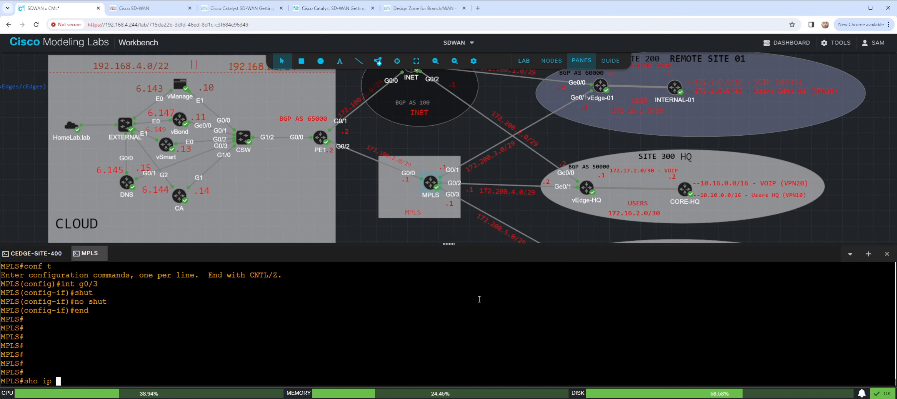
type("eigrp neighbor")
key("Return")
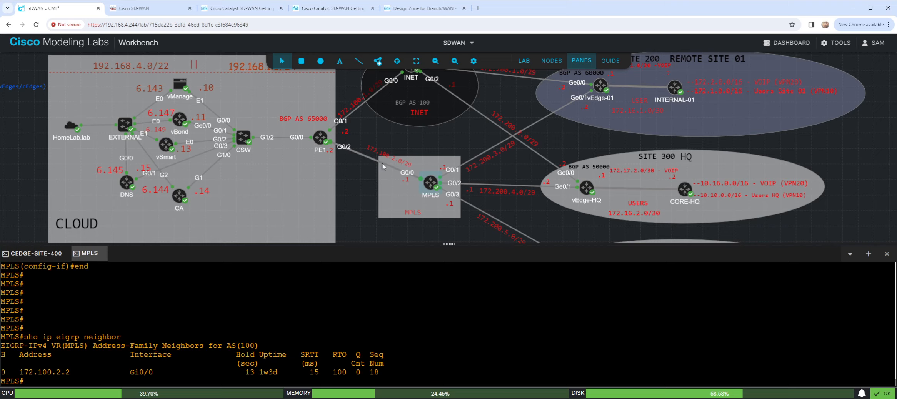
- Open a console session on the PE1 router and bring up a clean command prompt
right_click(319, 143)
left_click(347, 221)
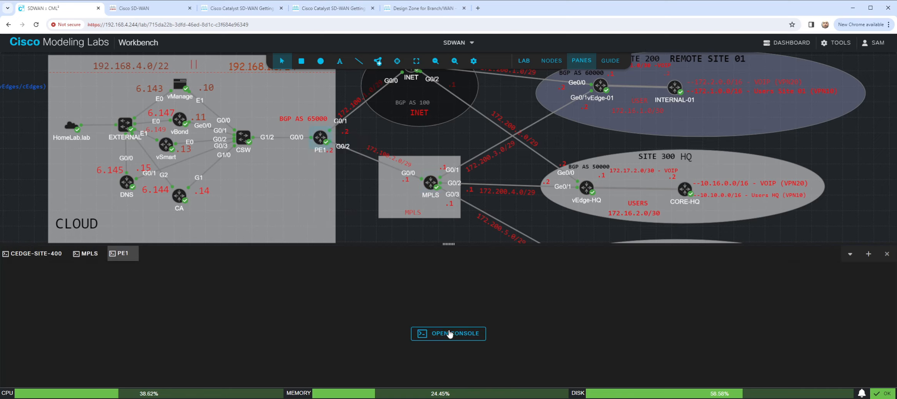
left_click(449, 334)
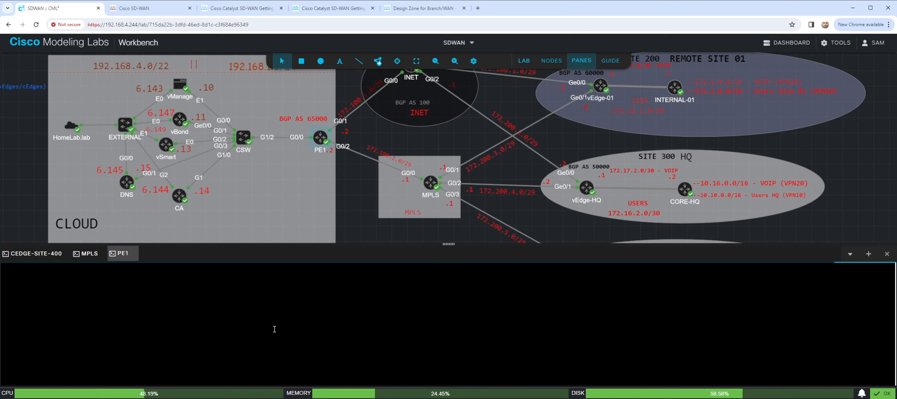
left_click_drag(377, 319, 425, 321)
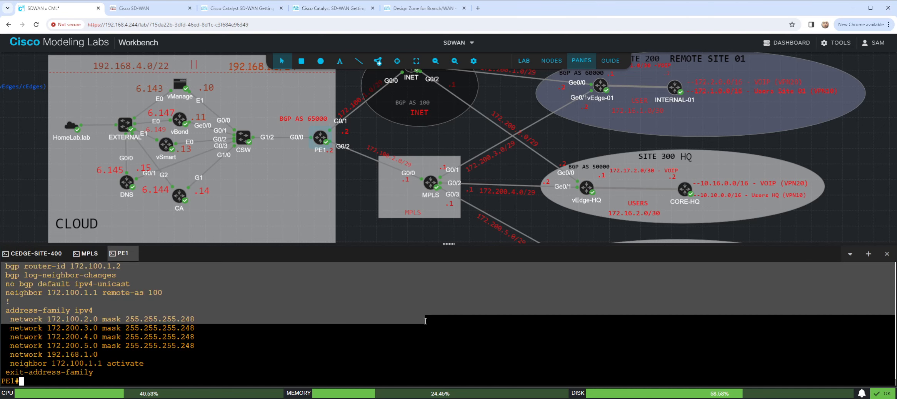
key("Return")
key("Return")
key("Return")
key("Return")
key("Return")
key("Return")
key("Return")
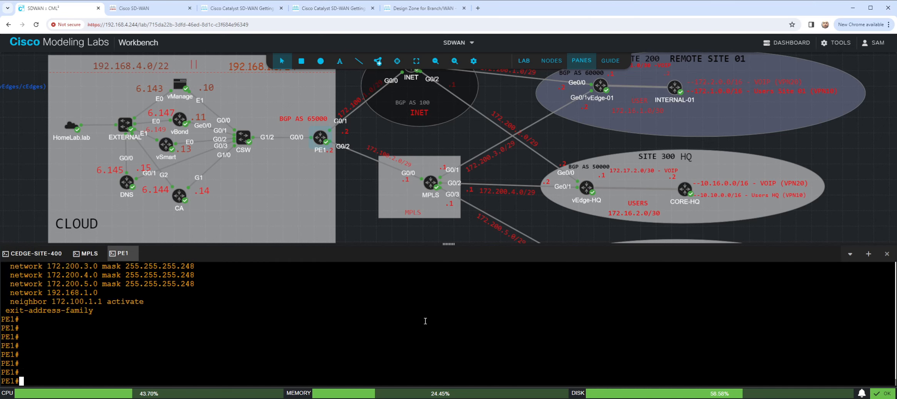
- List PE1's EIGRP neighbors with "sho ip eigrp neighbor"
type("sho ip eigrp neighbor |")
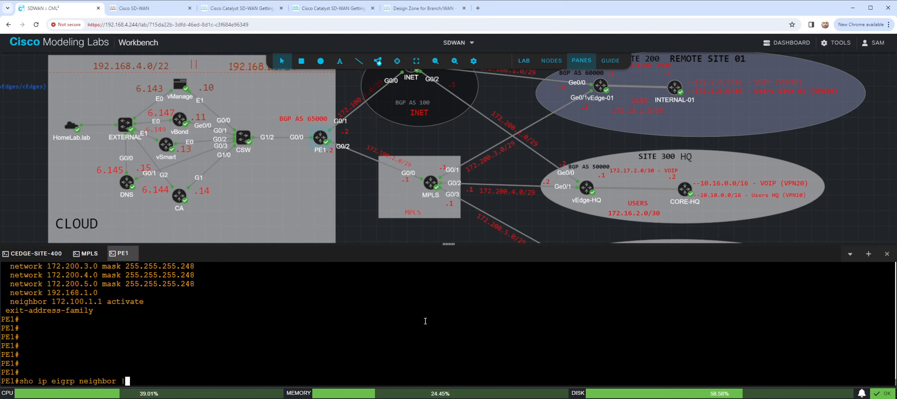
key("BackSpace")
key("Return")
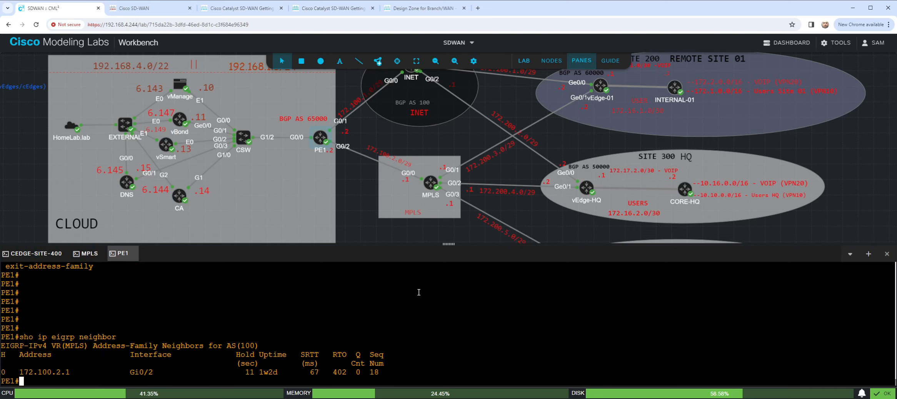
- Display PE1's BGP configuration with "sho run | s r b" and enlarge the console area to read it
key("Return")
key("Return")
key("Return")
key("Return")
type("sho run ")
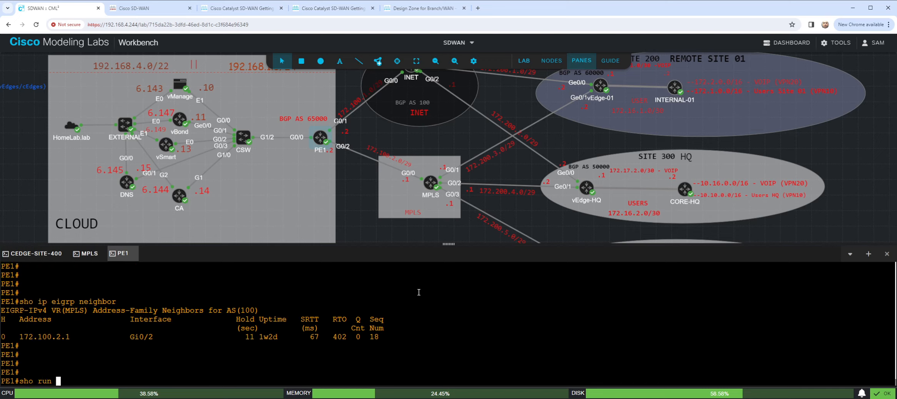
type("| s r b")
scroll(233, 350, "down", 1)
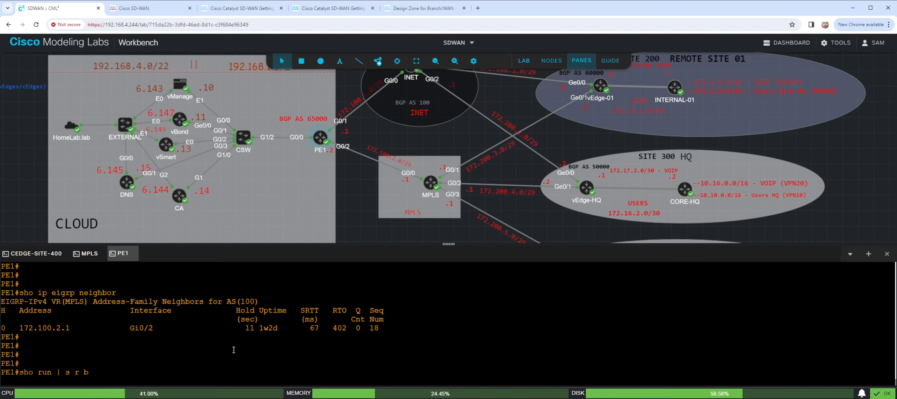
left_click_drag(449, 244, 448, 180)
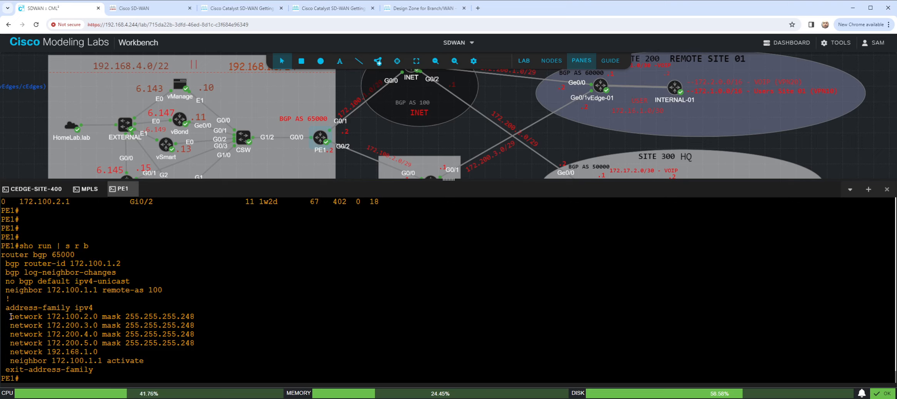
- Highlight the masked network statements in PE1's BGP configuration, including 172.100.2.0, and enlarge the topology area to compare them
left_click_drag(7, 317, 214, 345)
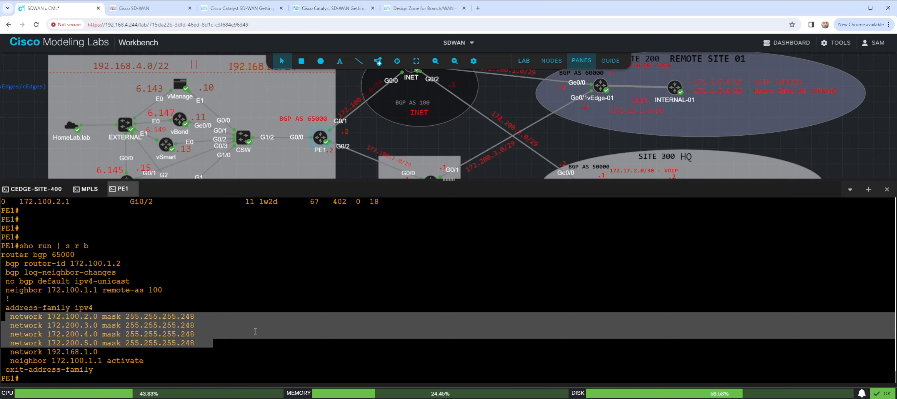
left_click(280, 287)
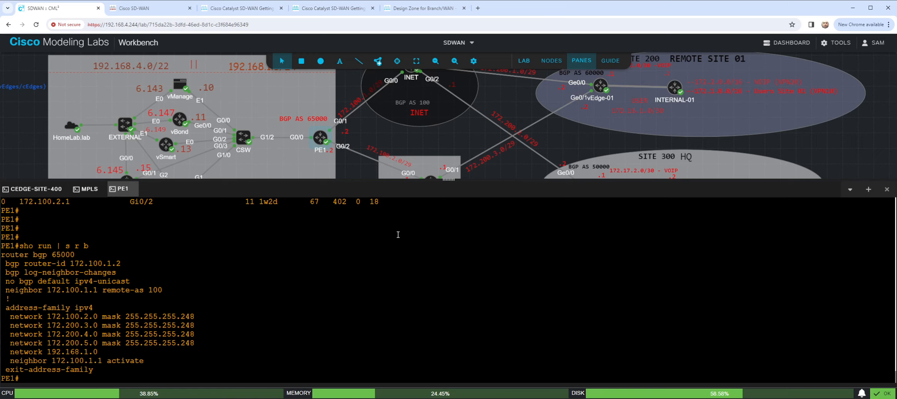
left_click_drag(47, 317, 95, 318)
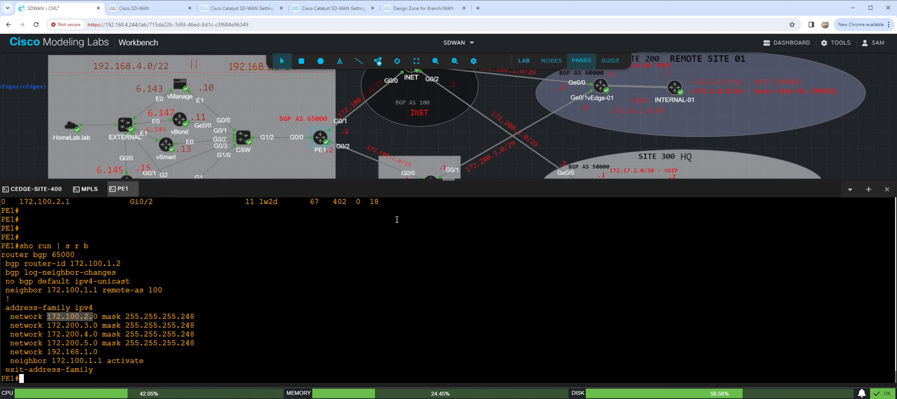
left_click_drag(449, 180, 450, 269)
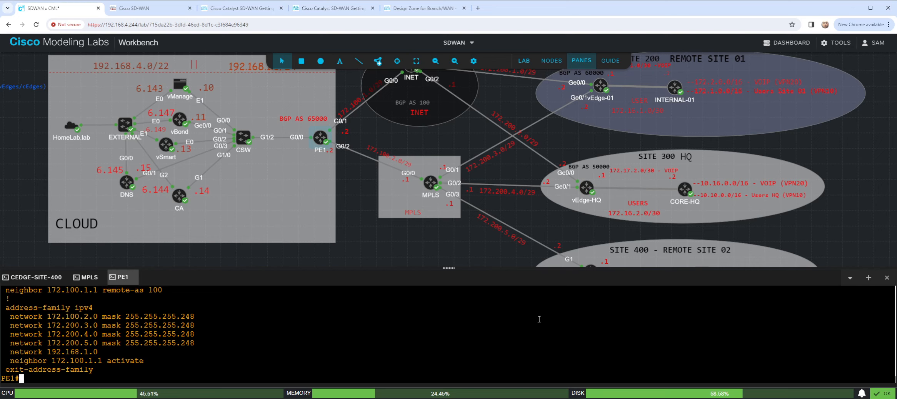
- Close the PE1 and MPLS consoles, then open an enlarged console session on the CA router with a clean prompt
left_click(134, 278)
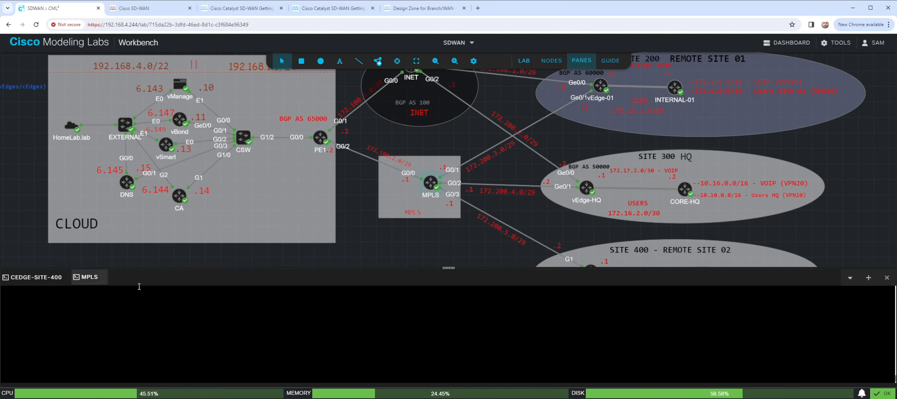
left_click(103, 277)
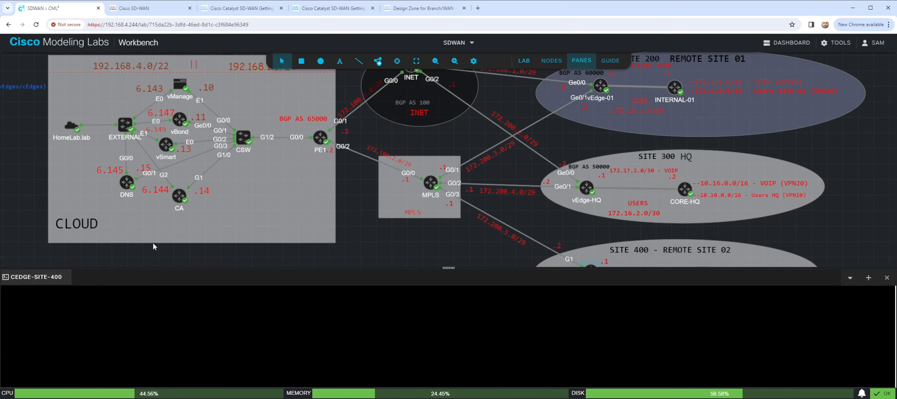
right_click(179, 196)
left_click(214, 281)
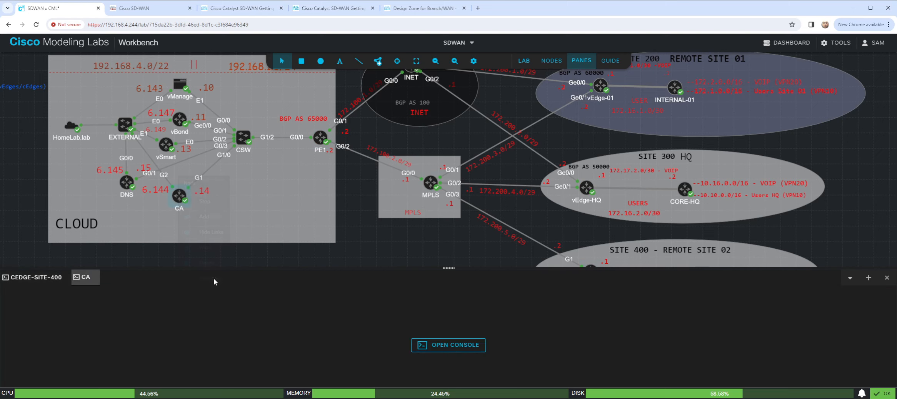
left_click(446, 347)
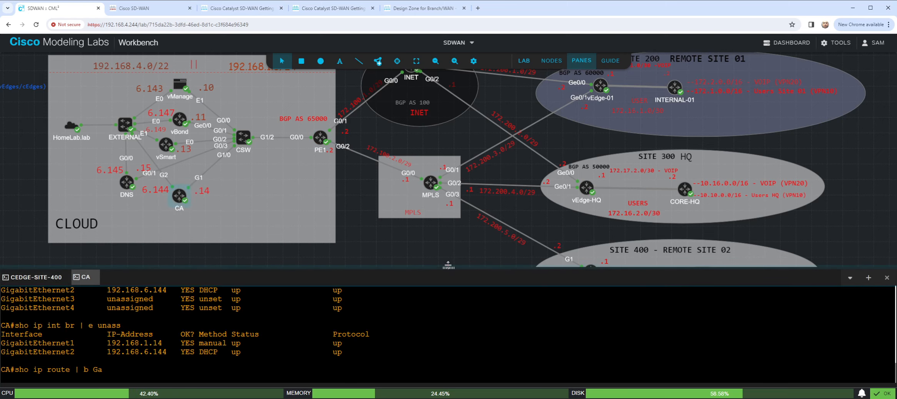
left_click_drag(448, 265, 448, 200)
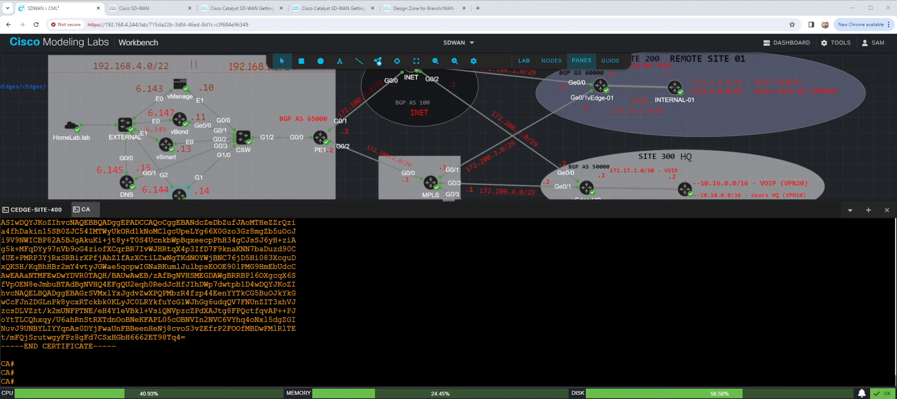
left_click(336, 284)
scroll(312, 290, "up", 10)
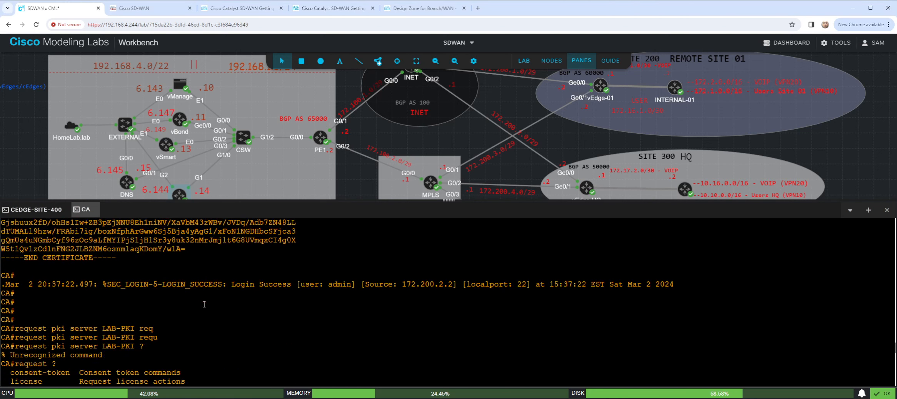
scroll(204, 304, "down", 10)
key("Return")
key("Return")
key("Return")
key("Return")
key("Return")
key("Return")
key("Return")
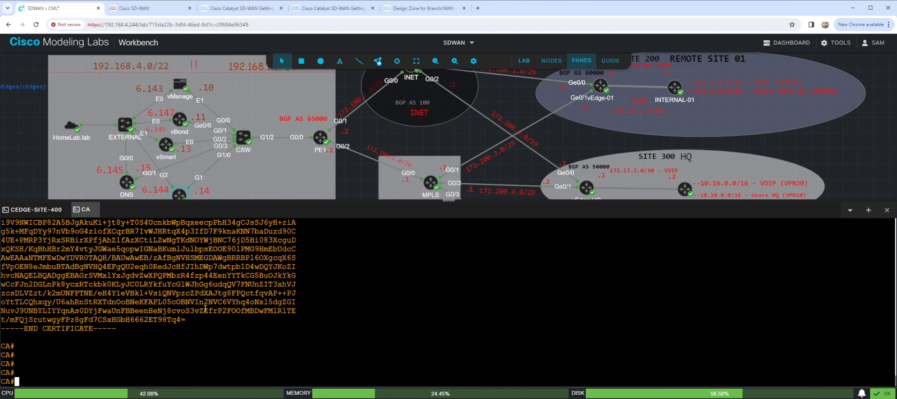
- List the files stored on the CA router with "dir" and page through to the end
type("dir")
key("Return")
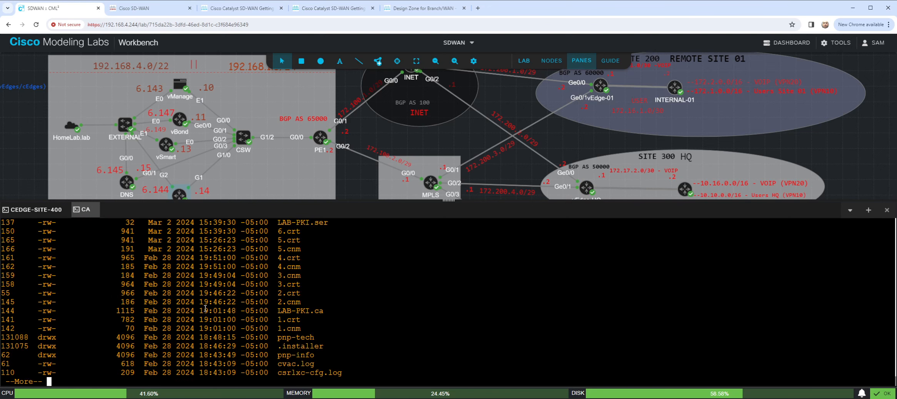
key("Return")
key("Return")
key("Return")
key("Return")
key("Return")
key("Return")
key("Return")
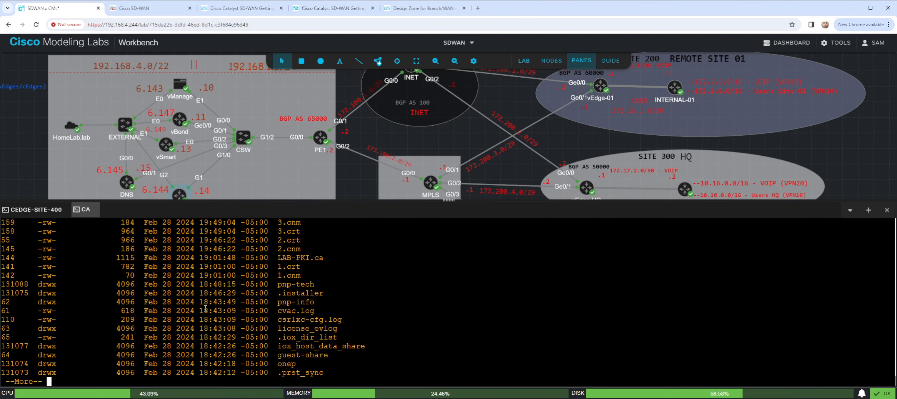
key("Return")
key("Return")
key("Return")
key("Return")
key("Return")
key("Return")
key("Return")
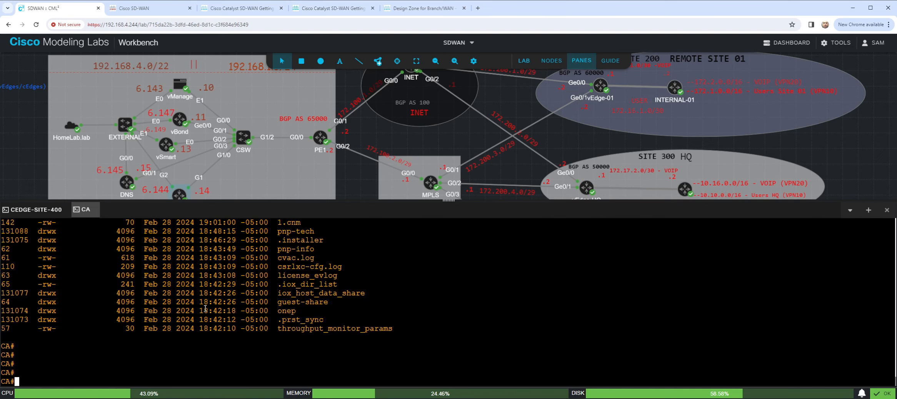
key("Return")
- Display the certificate section of CA's running configuration with "sho run | s certificate"
type("sho run | s ")
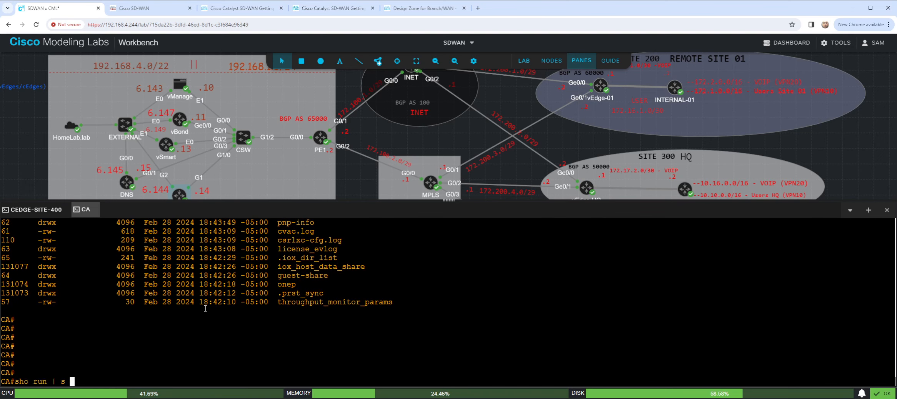
type("certificate")
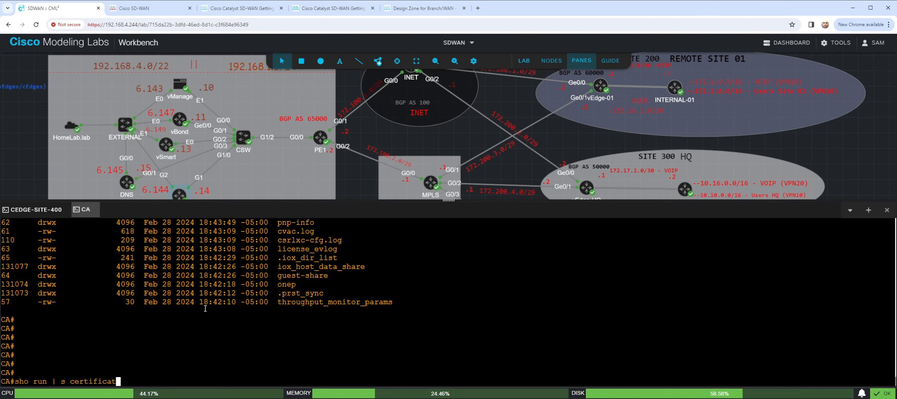
key("Return")
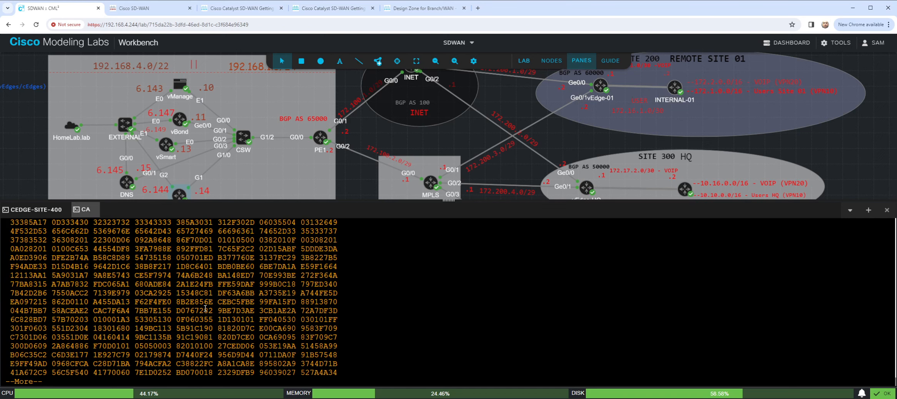
key("Return")
key("Return")
key("Return")
key("Return")
key("Return")
key("Return")
key("Return")
key("Return")
key("Return")
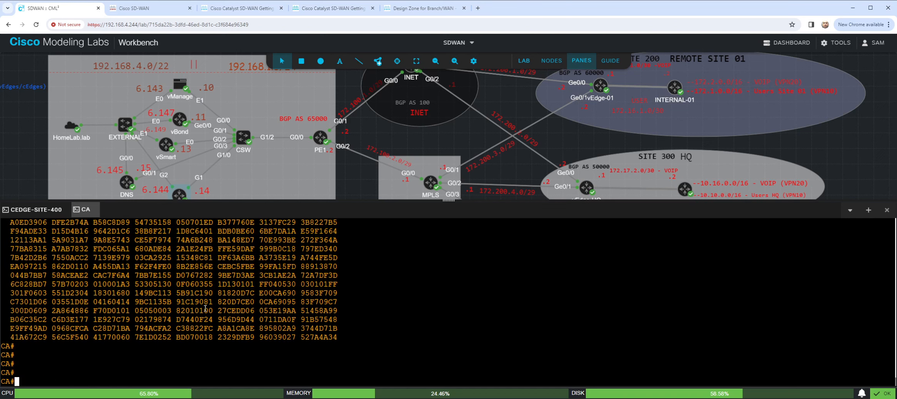
key("Return")
key("Return")
- Try to filter CA's flash listing for the LAB files with "dir flash:*LAB"
type("dir | ")
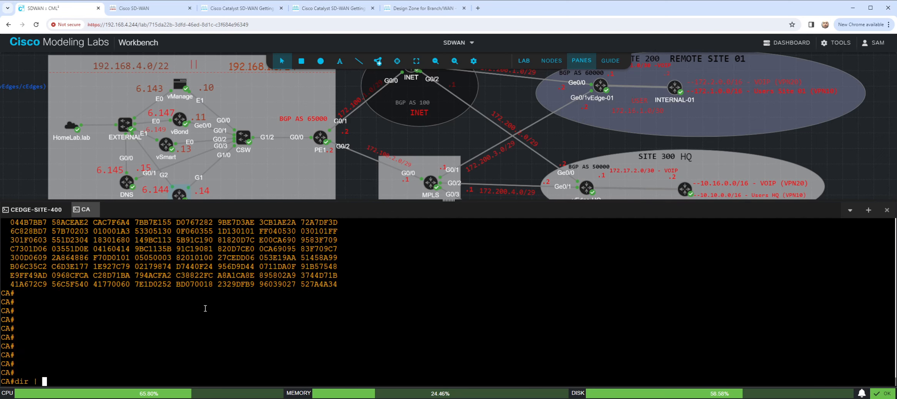
key("BackSpace")
key("BackSpace")
type("flash")
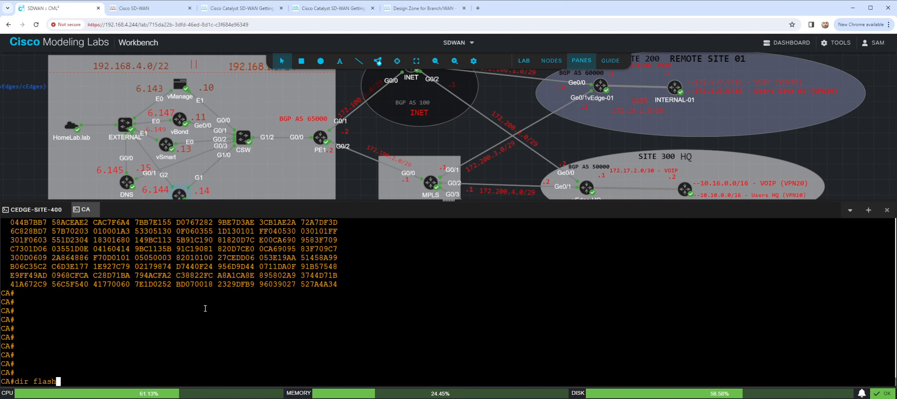
type(":*LAB")
key("Return")
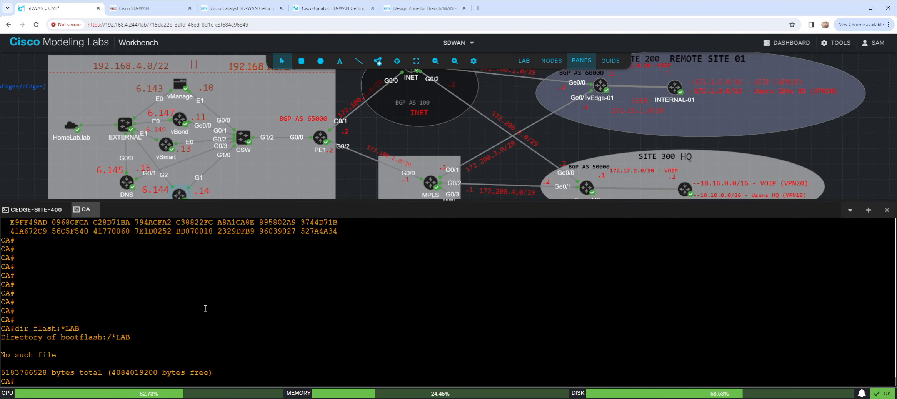
- List CA's flash files whose names start with LAB using "dir flash:LAB*" and highlight the LAB-PKI.ca entry
key("Up")
key("BackSpace")
key("BackSpace")
key("BackSpace")
key("BackSpace")
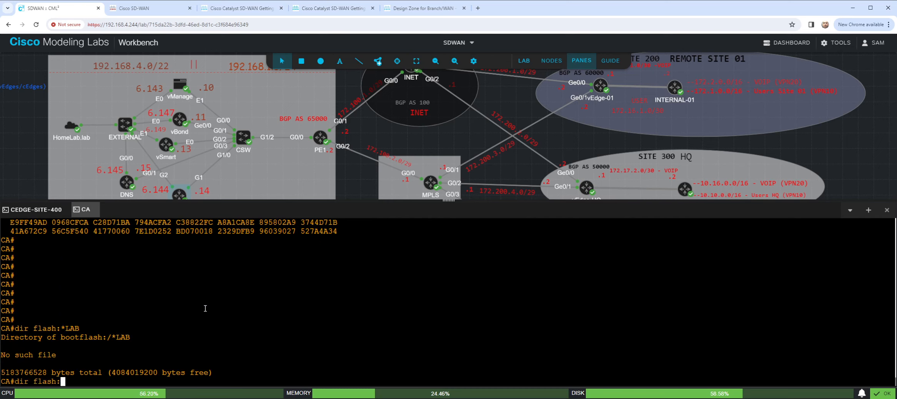
type("LAB*")
key("Return")
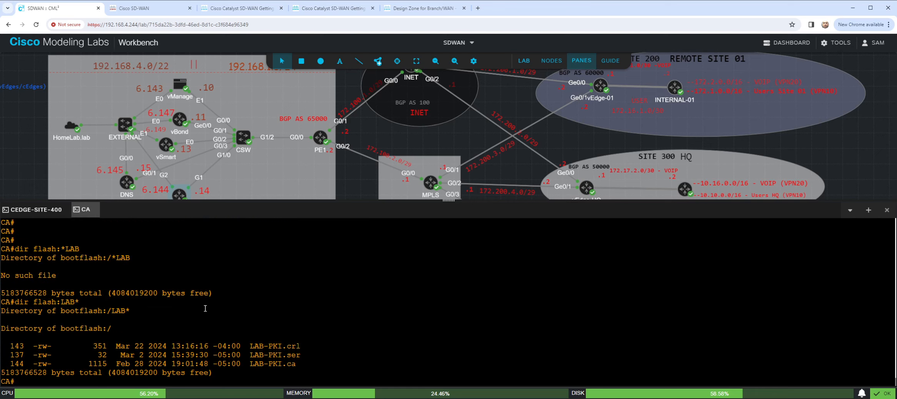
left_click_drag(254, 365, 300, 365)
left_click(307, 372)
left_click_drag(352, 356, 336, 350)
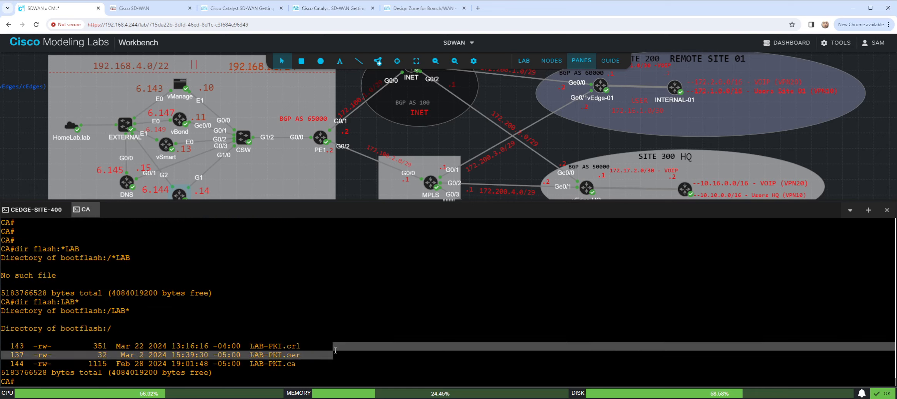
left_click(336, 350)
- Display the certificate file with "more flash:LAB-PKI.ca" and select its whole text from the BEGIN to the END CERTIFICATE line
key("Return")
key("Return")
key("Return")
type("moret")
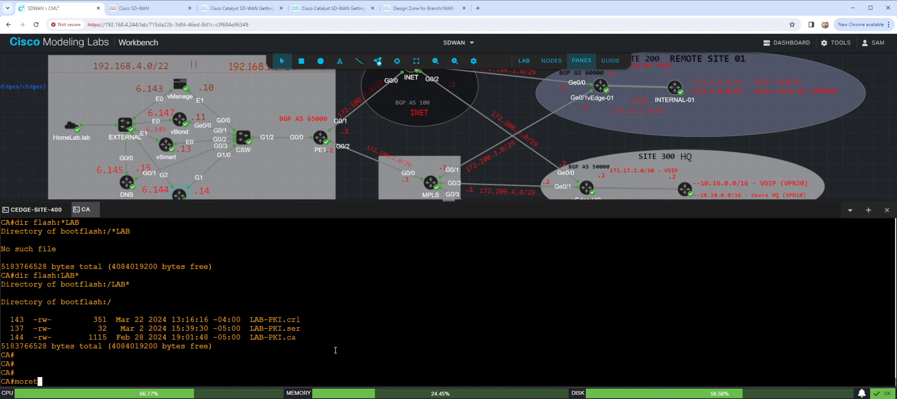
key("BackSpace")
type(" flash:")
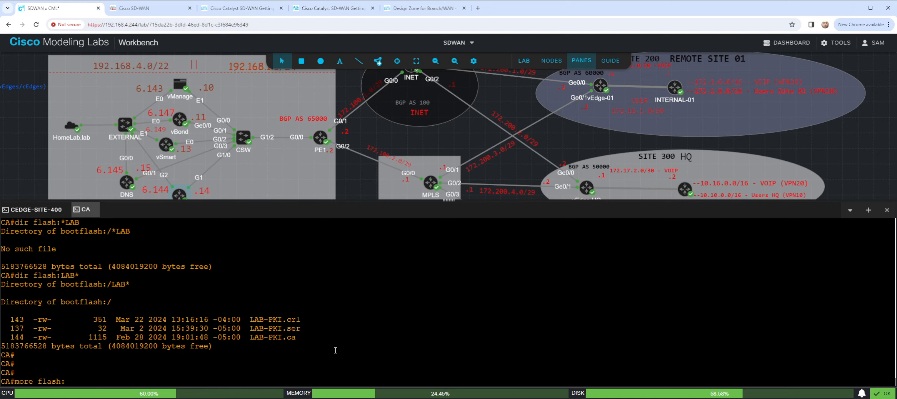
type("LAB-P")
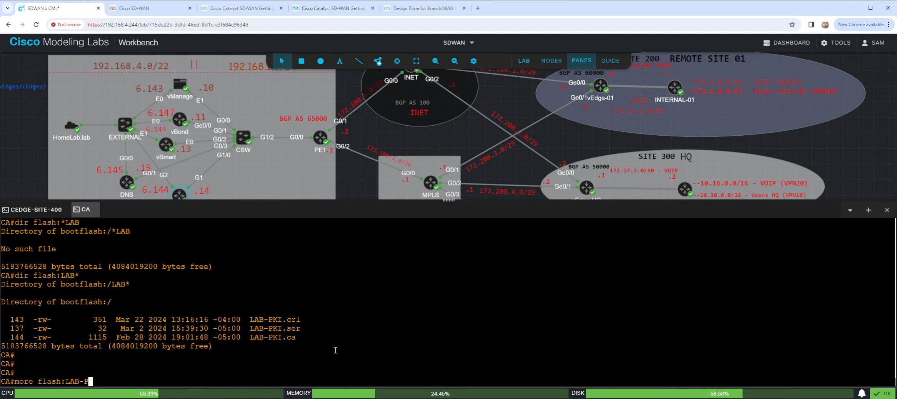
type("KI.ca")
key("Return")
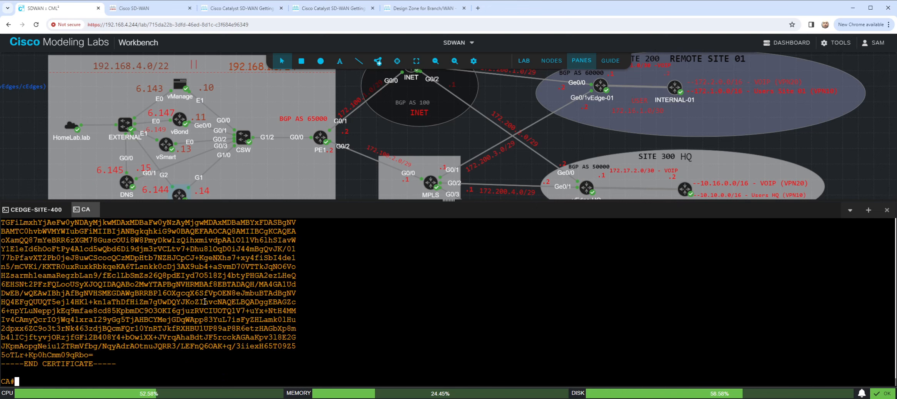
scroll(211, 300, "up", 3)
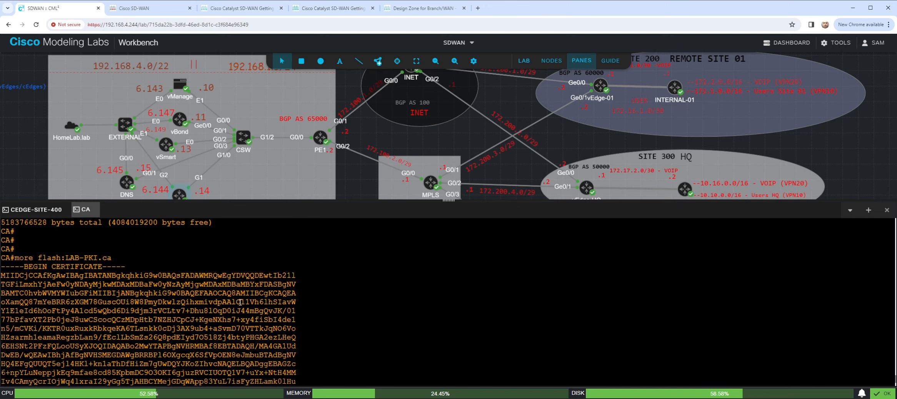
left_click_drag(9, 269, 119, 363)
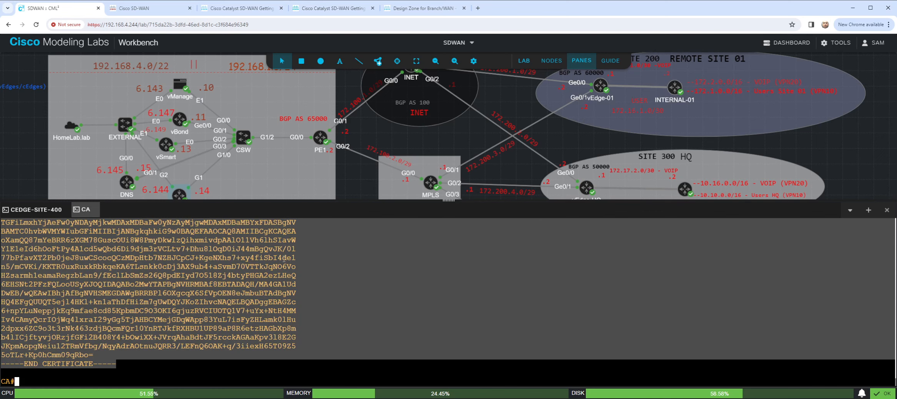
- Go to the cEdge-Site-400 console and list its stored files with "dir"
left_click(36, 210)
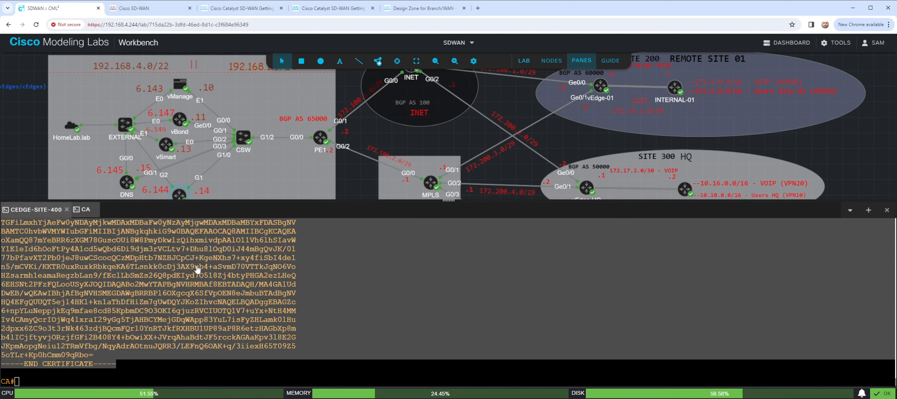
key("Return")
key("Return")
key("Return")
key("Return")
key("Return")
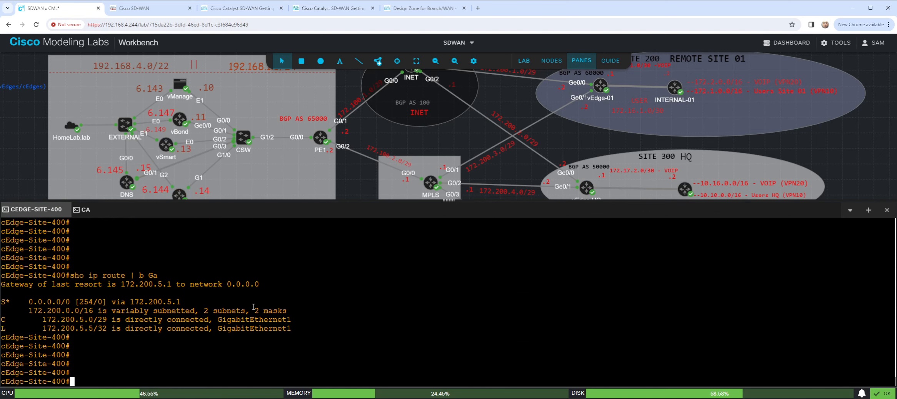
type("dir")
key("Return")
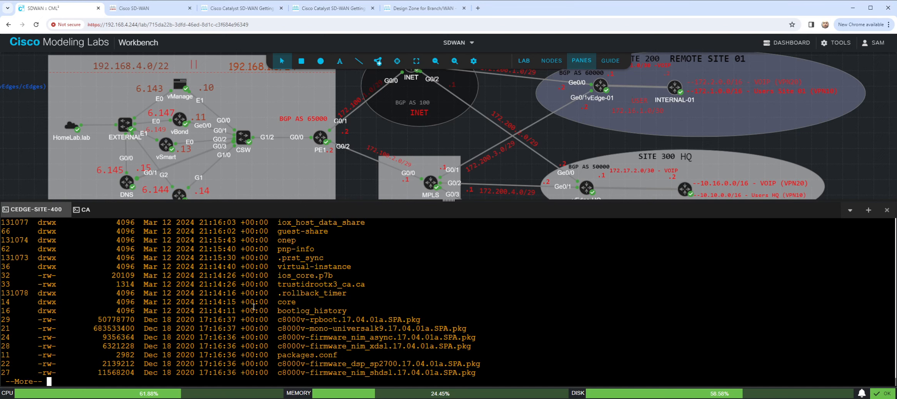
key("Return")
key("Return")
key("Return")
key("Return")
key("Return")
- Check cEdge-Site-400's bootflash for LAB files with "dir bootflash:*LAB" and bring up a clean prompt
type("dir ")
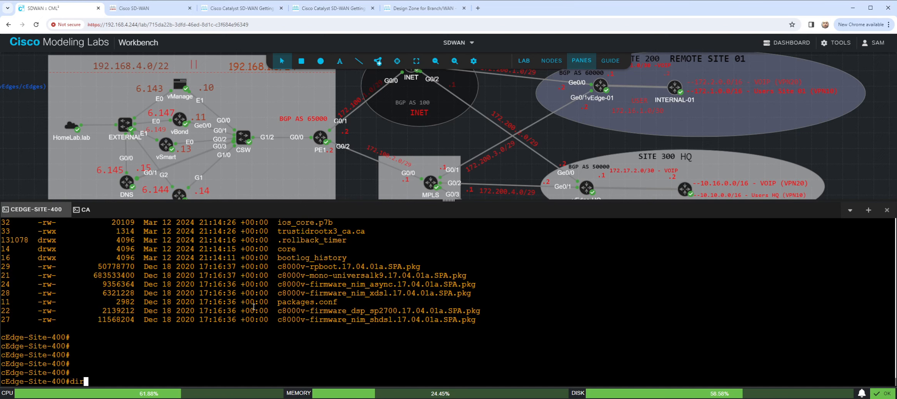
type("boo")
key("Tab")
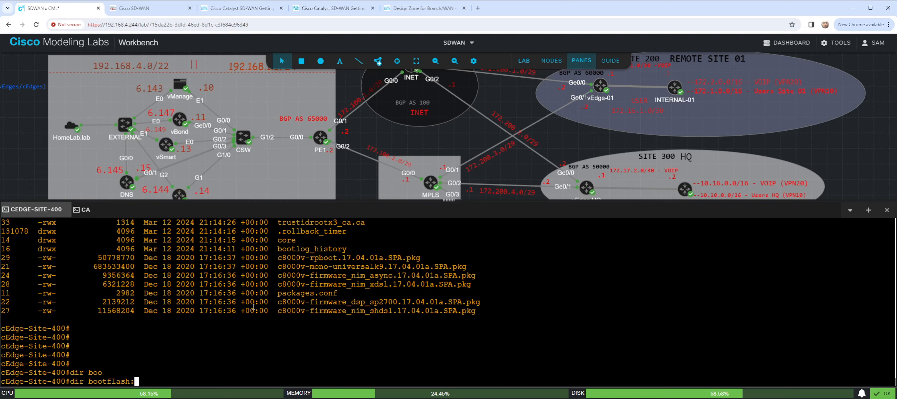
type("*LAB")
key("Return")
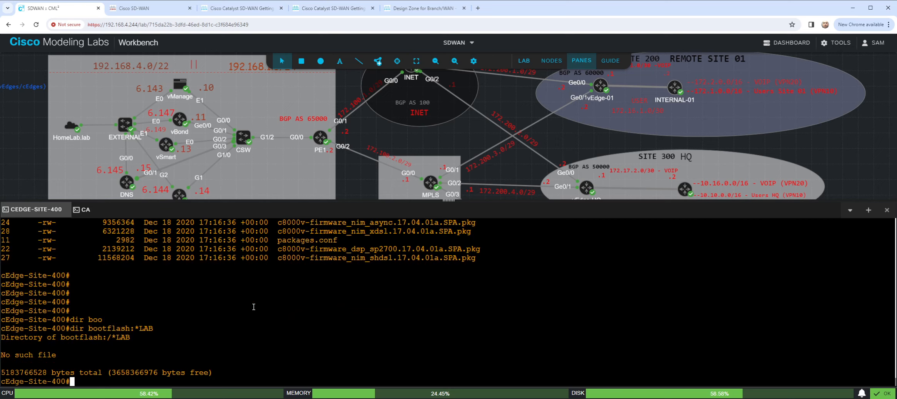
key("Return")
key("Return")
key("Return")
key("Return")
key("Return")
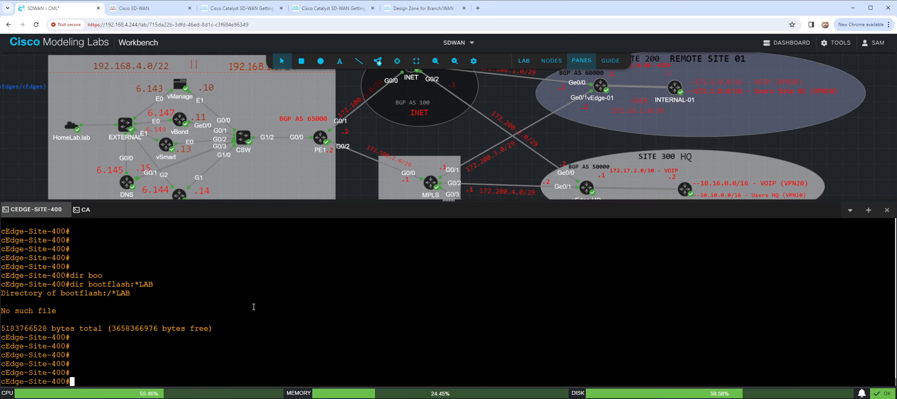
- Enter the Tcl shell on cEdge-Site-400 with "tclsh"
type("tclsh")
key("Return")
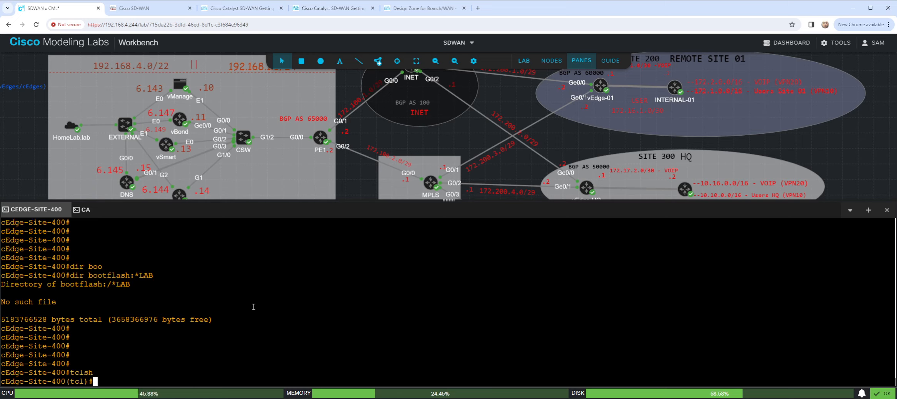
- Write the Tcl command puts [open "flash:LAB-PKI.ca"] at the cEdge-Site-400 prompt without running it
type("purts")
key("BackSpace")
key("BackSpace")
key("BackSpace")
key("BackSpace")
type("ts []")
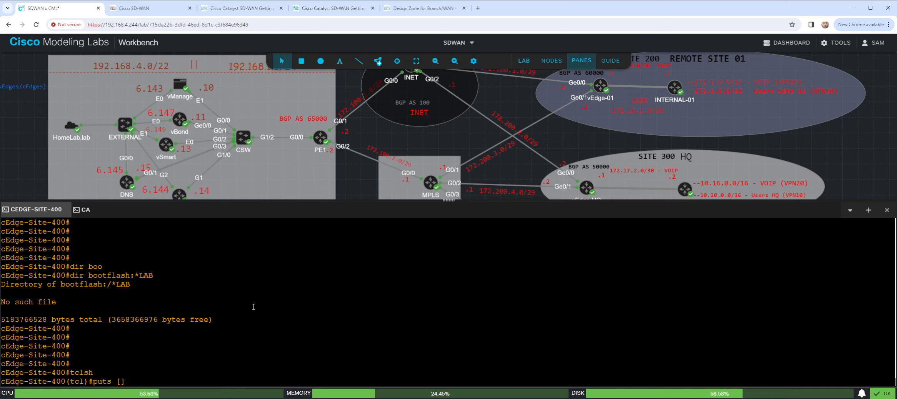
type("open \"\"")
key("Left")
type("flash")
type(":LAB")
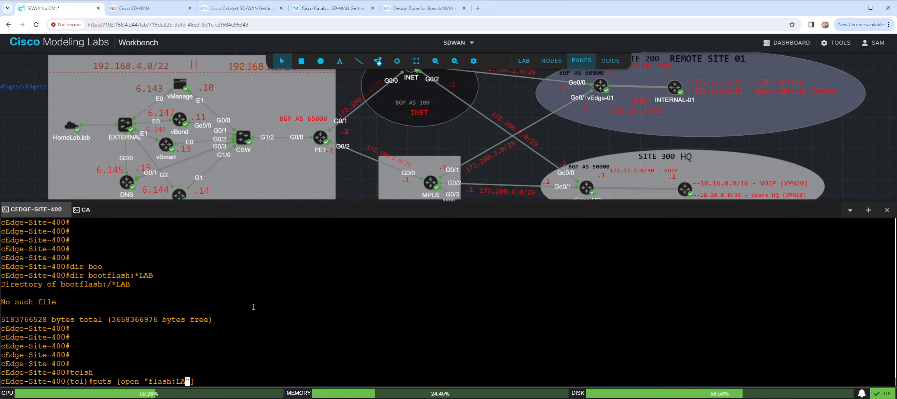
type("-PKI.ca")
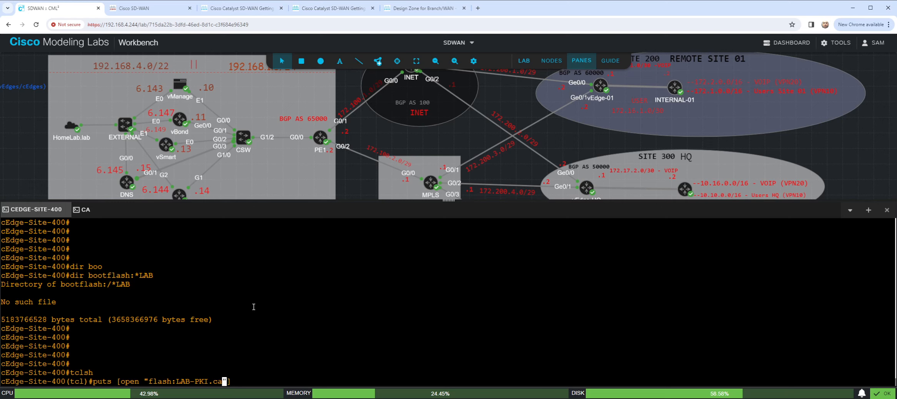
- Check the certificate's file name in CA's flash listing, and try running the prepared open command on cEdge-Site-400
left_click(82, 209)
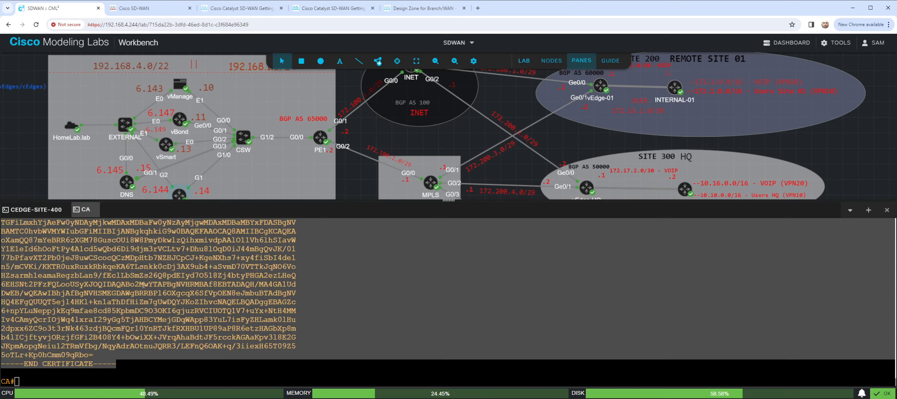
scroll(139, 305, "down", 2)
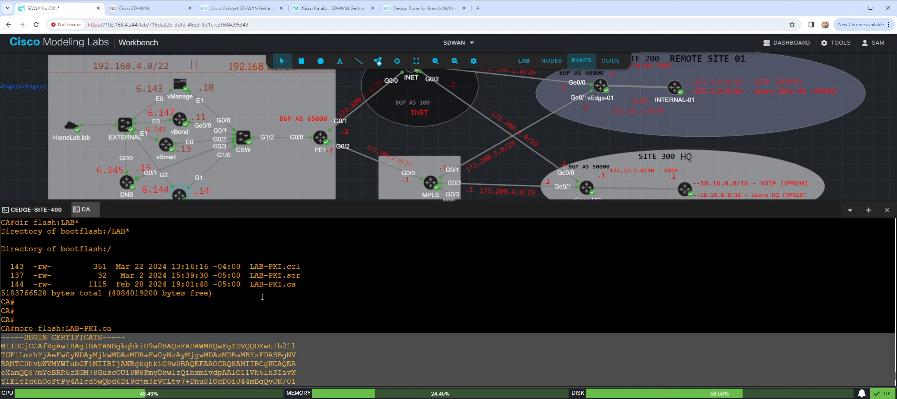
left_click(47, 212)
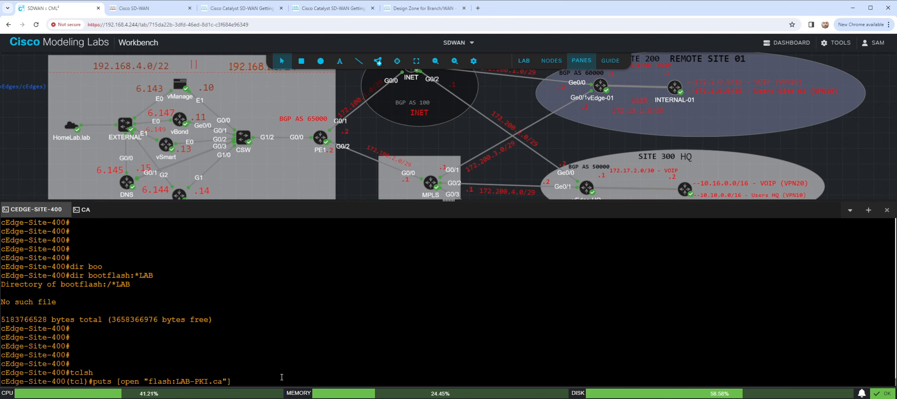
key("Return")
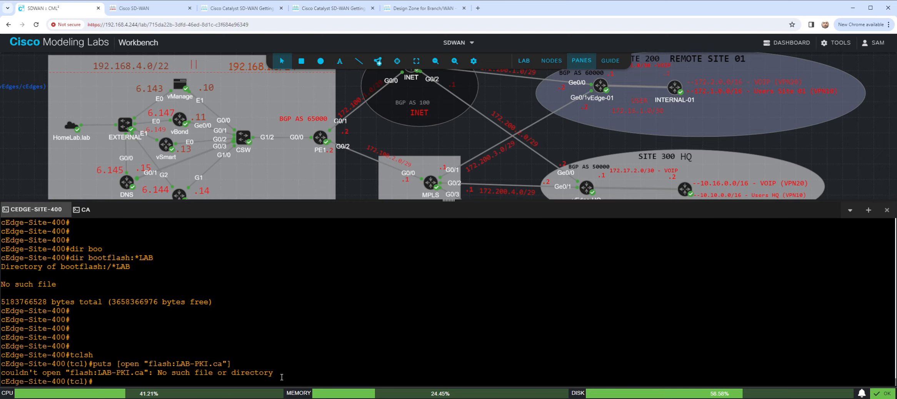
- Extend the previous Tcl command with write mode and empty braces, and run puts [open "flash:LAB-PKI.ca" w+] {}
key("Up")
key("Left")
key("Left")
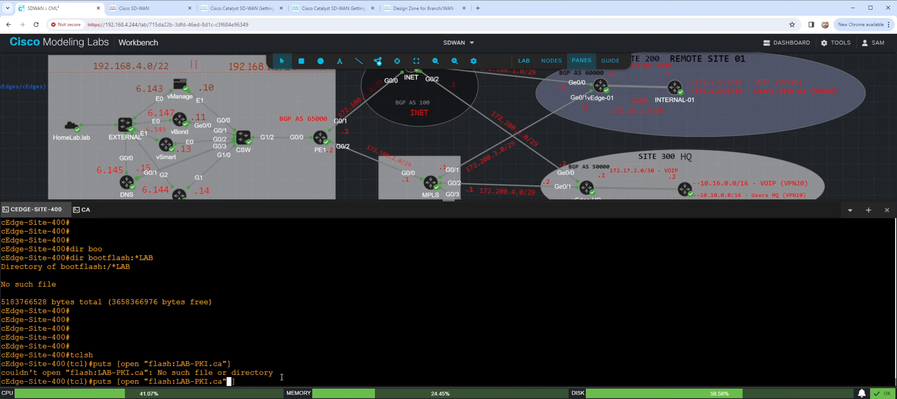
type("w+")
key("BackSpace")
key("Right")
type("{}")
key("Left")
key("Return")
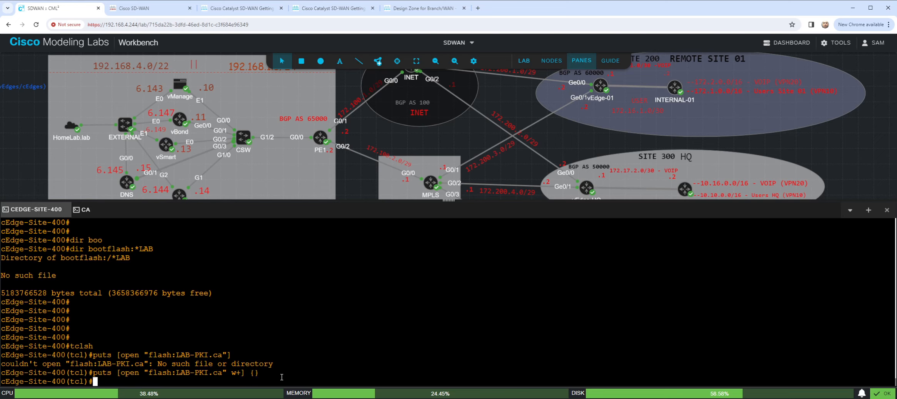
- Rerun the w+ command with its brace left open, paste the copied LAB-PKI certificate text as the content and close the brace
key("Up")
key("Left")
key("Left")
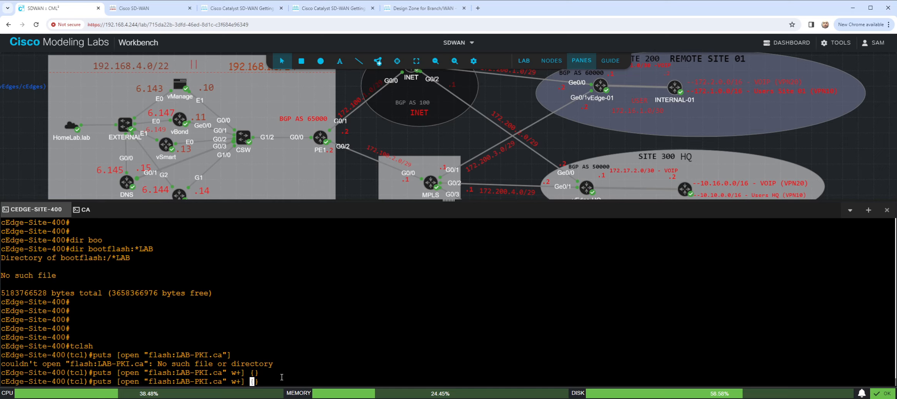
key("Return")
key("Up")
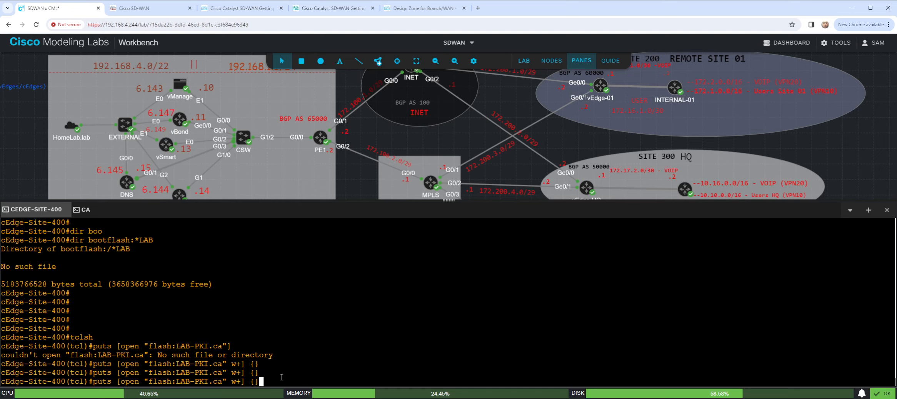
key("Return")
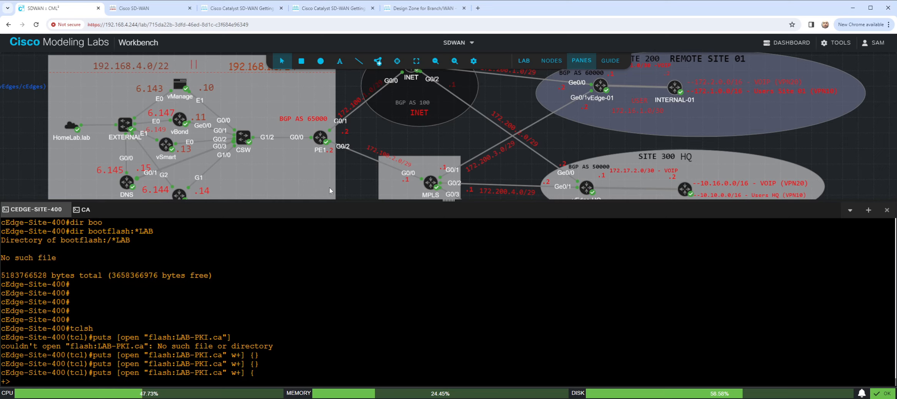
key("ctrl+v")
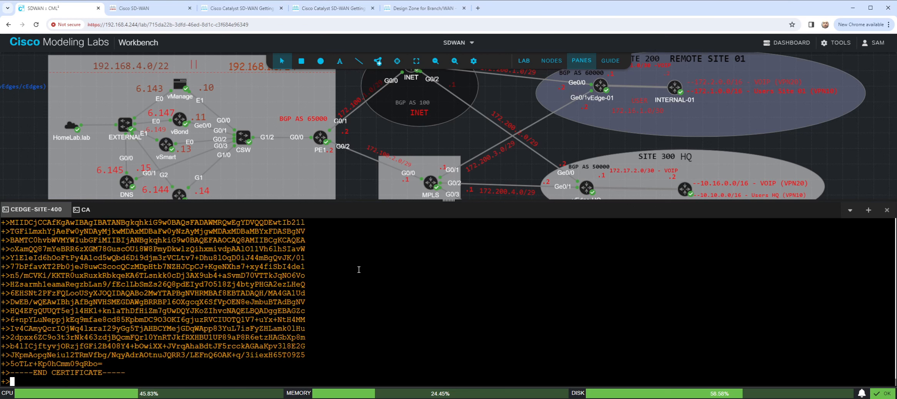
type("}")
key("Return")
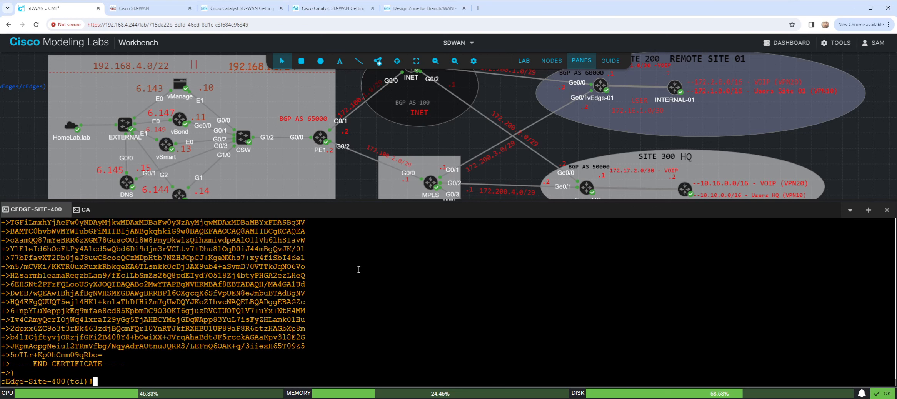
- Leave the Tcl shell with "exit()" and bring up a clean cEdge-Site-400 prompt
type("exit()")
key("Return")
- List the new certificate file on cEdge-Site-400 with "dir bootflash:LAB-PKI.ca"
key("Return")
key("Return")
key("Return")
key("Return")
key("Return")
key("Return")
key("Return")
key("Return")
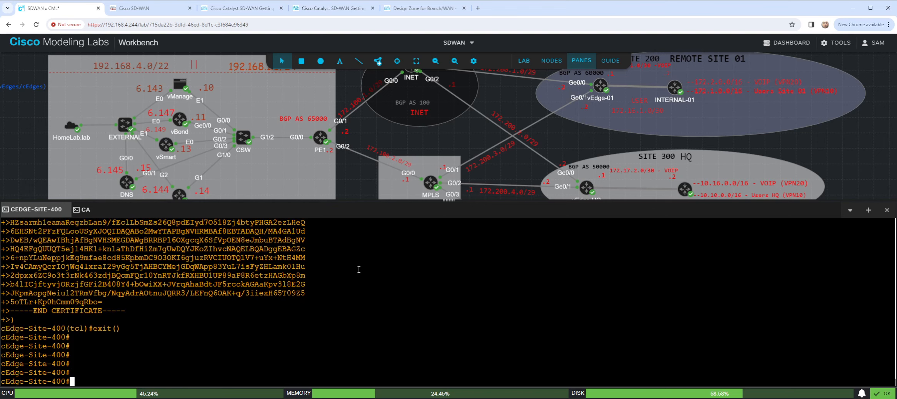
key("Return")
key("Return")
key("Return")
type("dir boot")
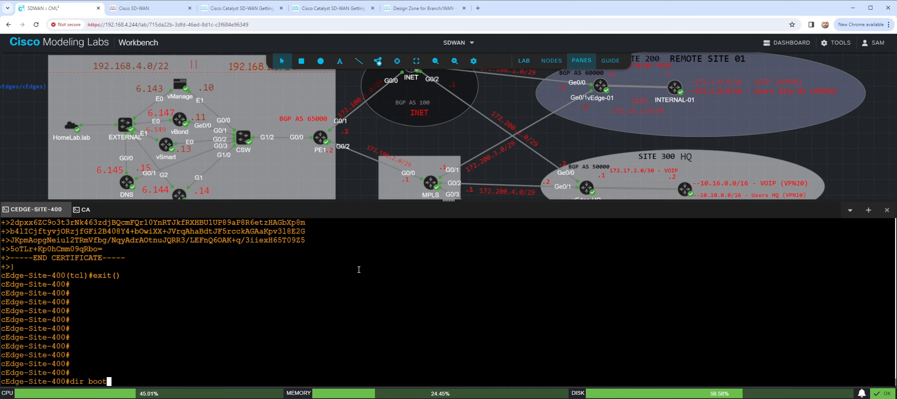
key("Tab")
type("LAB")
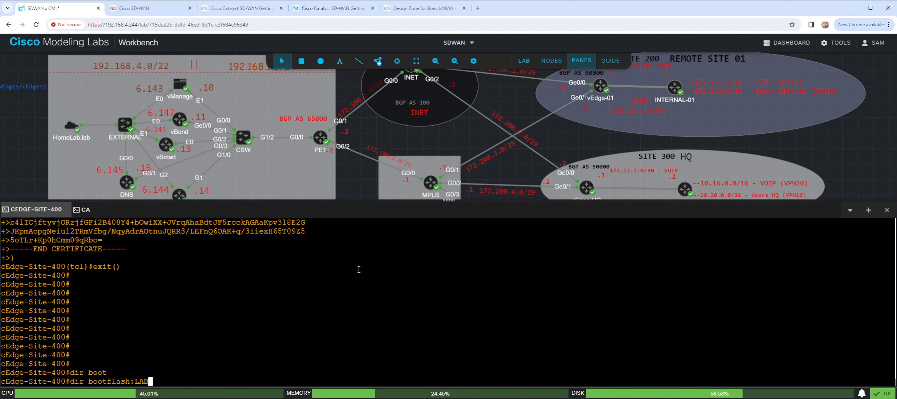
key("Tab")
key("Return")
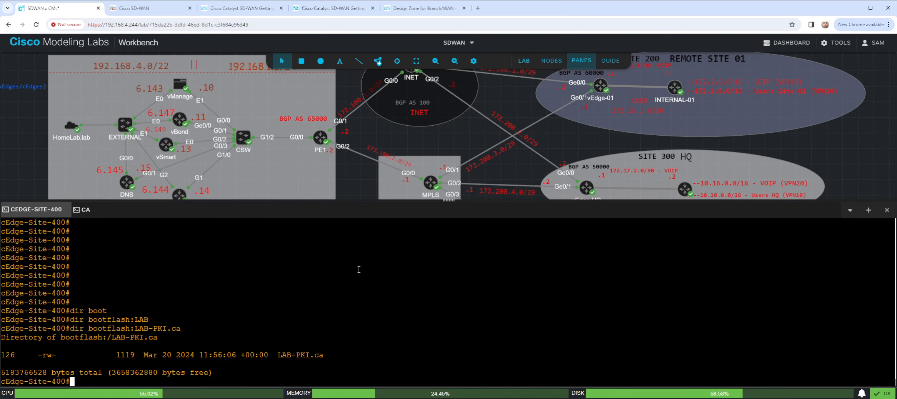
- Display the stored certificate with "more bootflash:LAB-PKI.ca", review it from BEGIN to END CERTIFICATE, and bring up a clean prompt
type("more boot")
key("Tab")
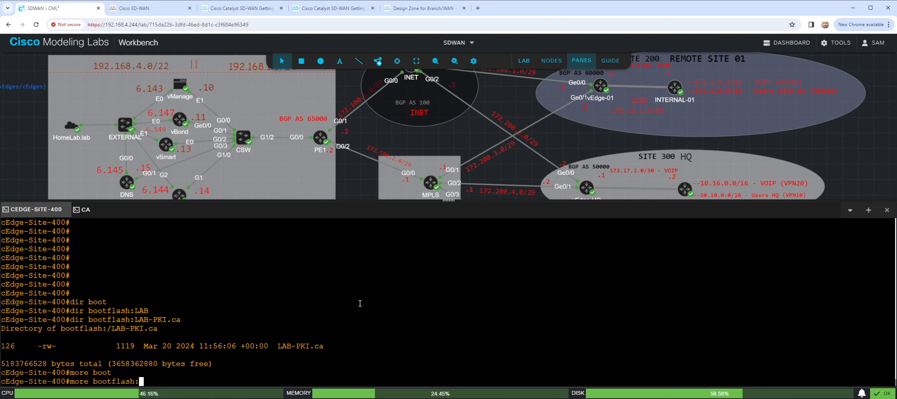
type("LAB")
key("Tab")
key("Return")
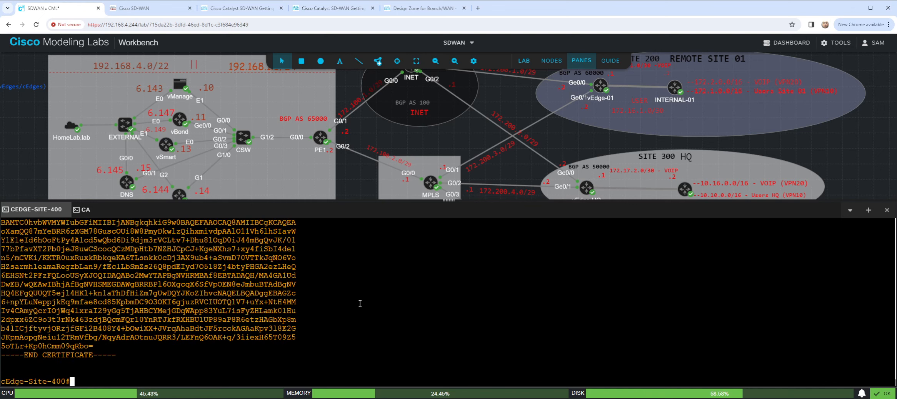
scroll(356, 296, "up", 5)
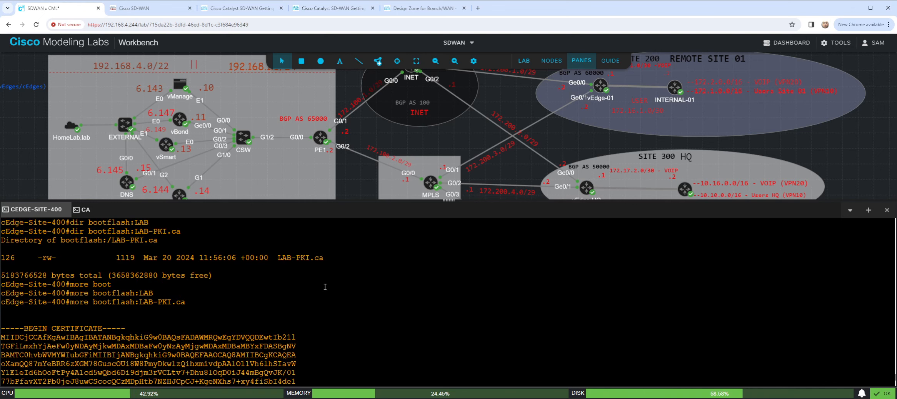
scroll(649, 296, "down", 5)
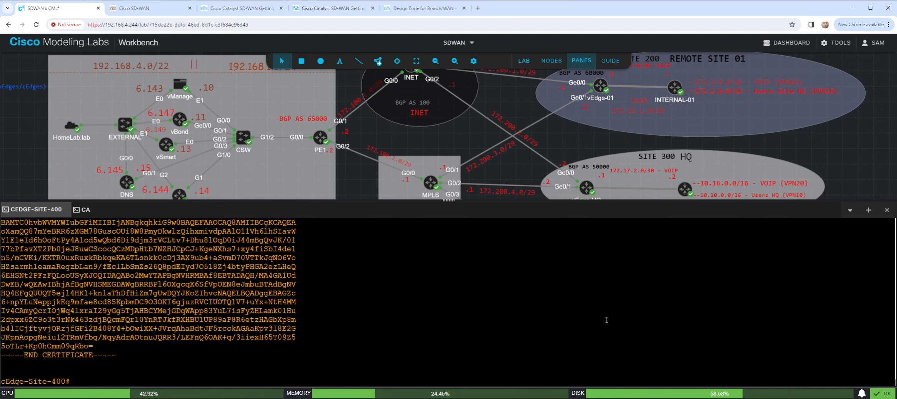
key("Return")
key("Return")
key("Return")
key("Return")
key("Return")
key("Return")
key("Return")
key("Return")
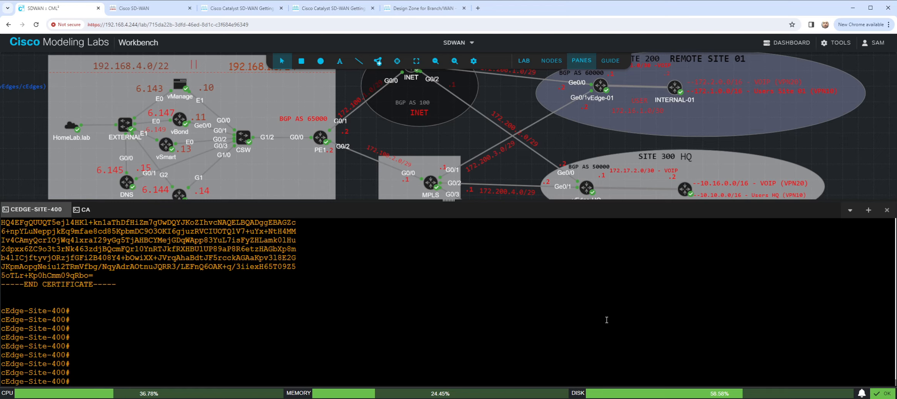
- Start the certificate request command on cEdge-Site-400 with "request platform software sdwan"
type("REQ")
key("BackSpace")
key("BackSpace")
key("BackSpace")
type("request ")
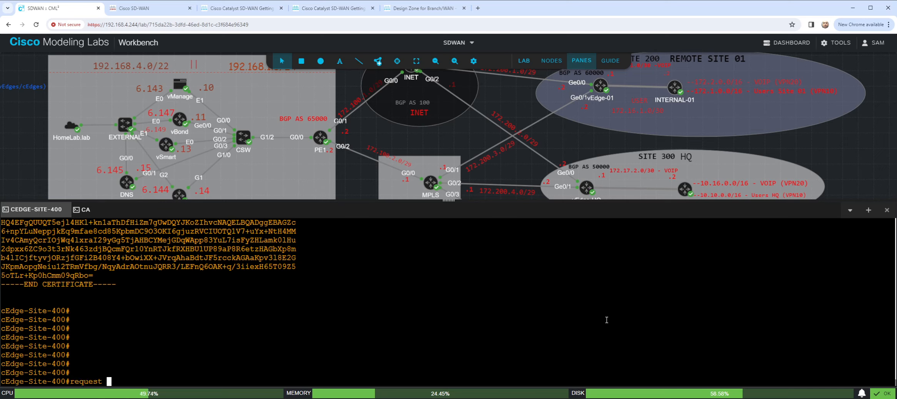
type("pla")
key("Tab")
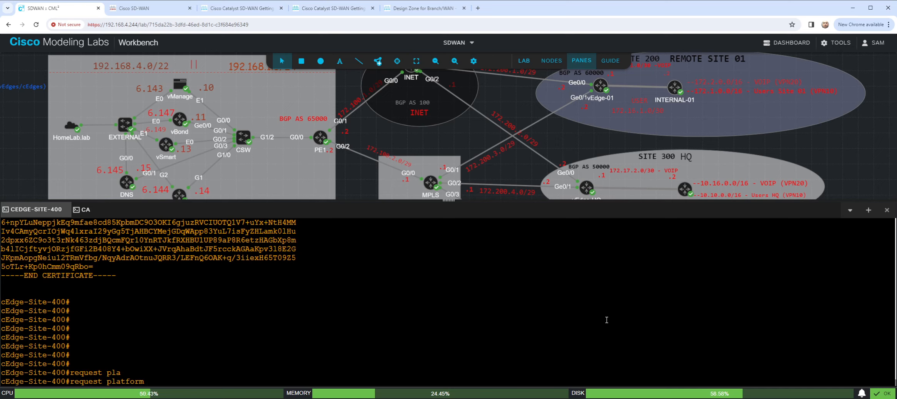
type("sof")
key("Tab")
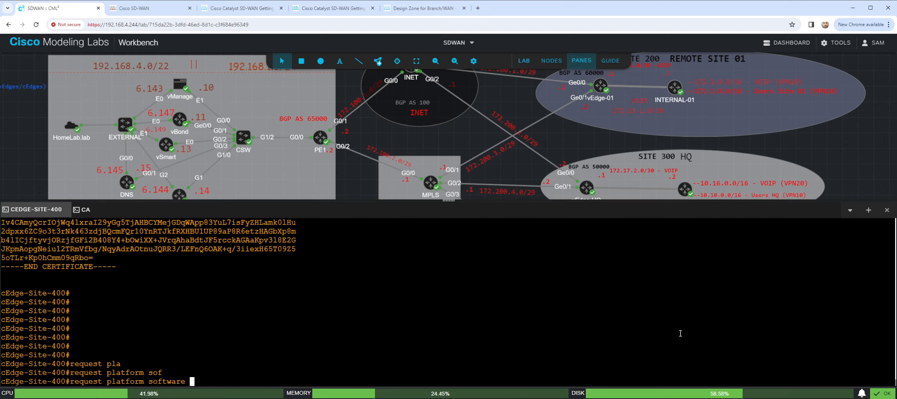
type("sd")
key("Tab")
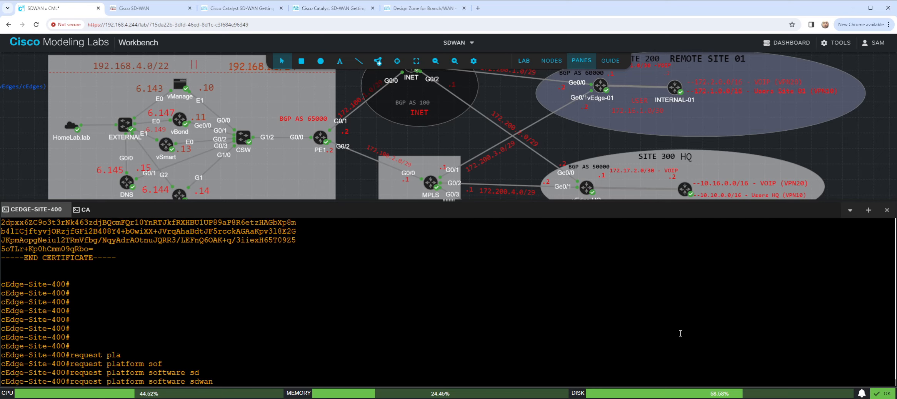
- Complete the request command with "csr upload bootflash:cEdge-Site-400.csr" and run it
type("csr upload boot")
key("Tab")
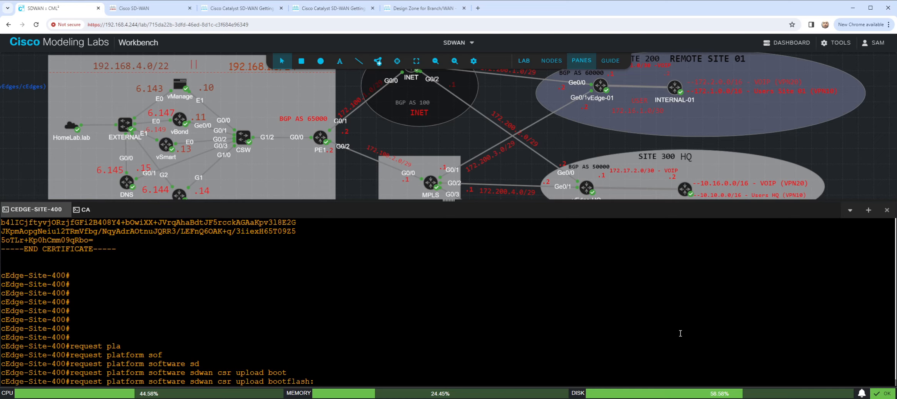
type("cEdge-Site-")
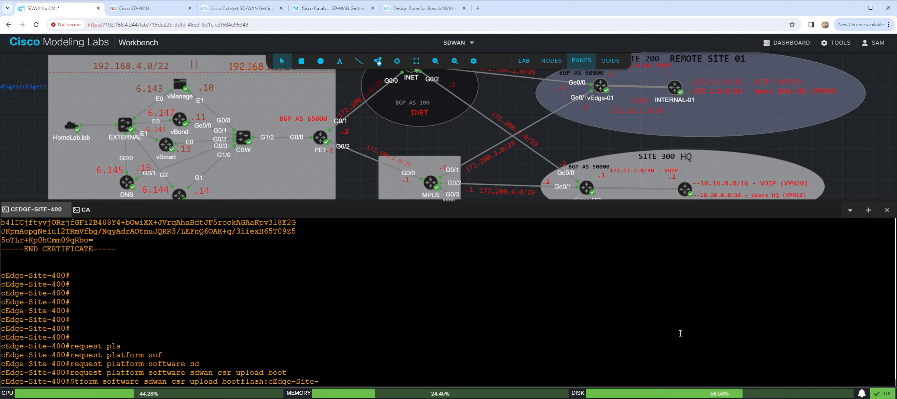
type("400.csr")
key("Return")
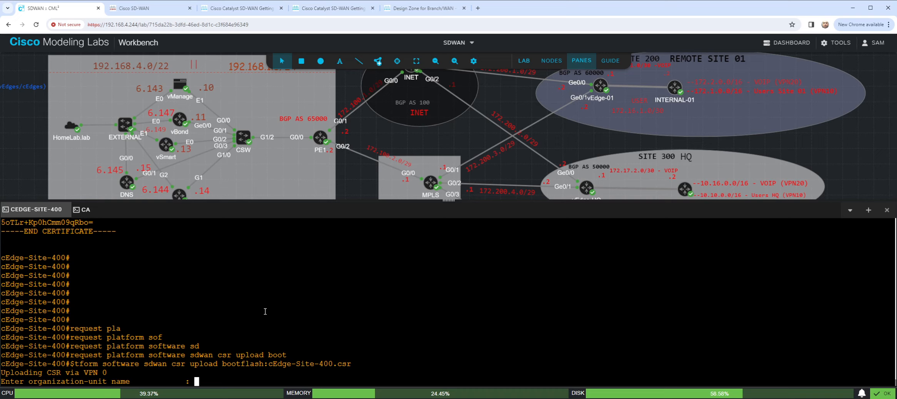
- Bring up a clean prompt on the CA console and display its running configuration with "show run"
left_click(82, 212)
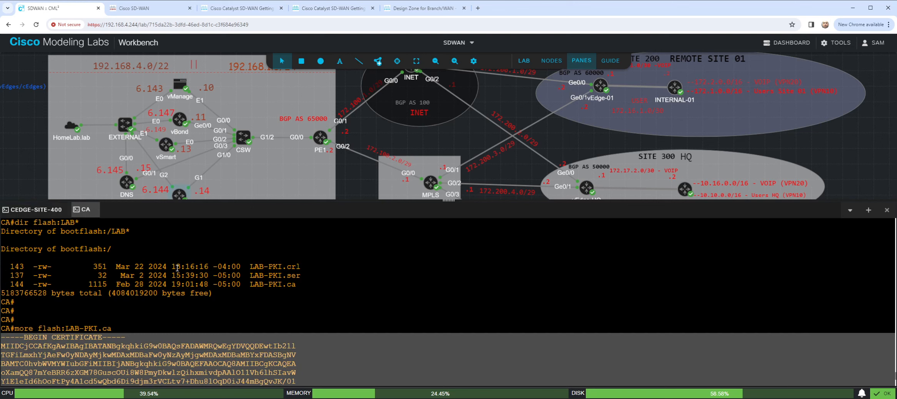
left_click(232, 276)
key("Return")
key("Return")
key("Return")
key("Return")
key("Return")
key("Return")
key("Return")
key("Return")
key("Return")
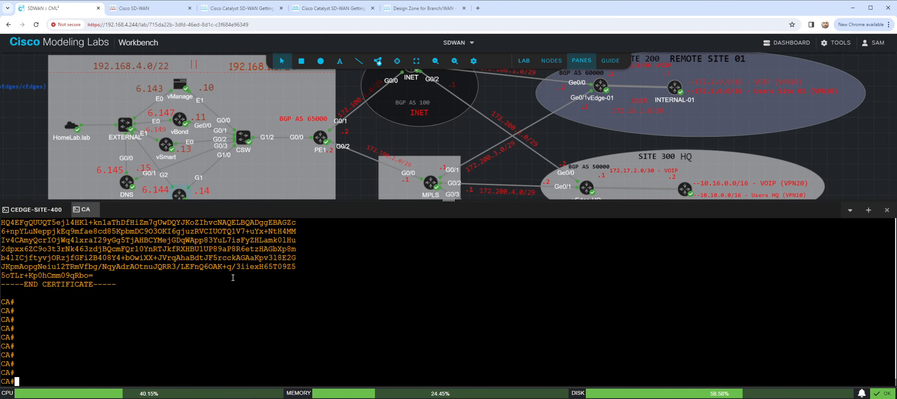
type("show run")
key("Return")
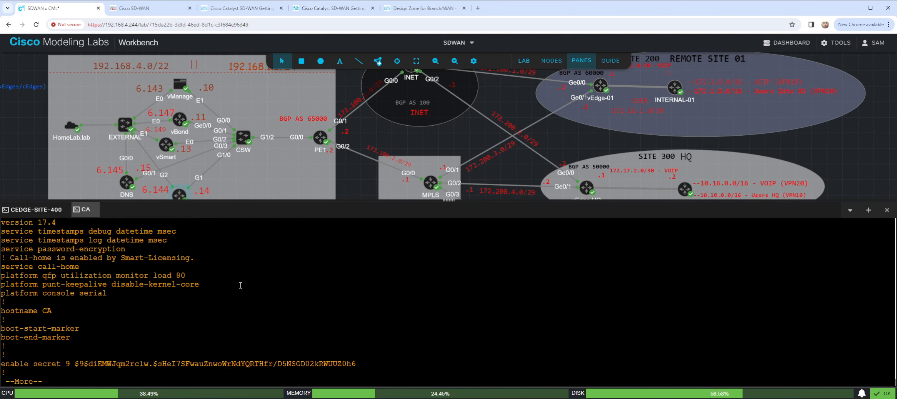
- Page through CA's running configuration, examining the IP domain name and the LAB-PKI server and trustpoint settings
key("space")
key("space")
scroll(223, 277, "up", 5)
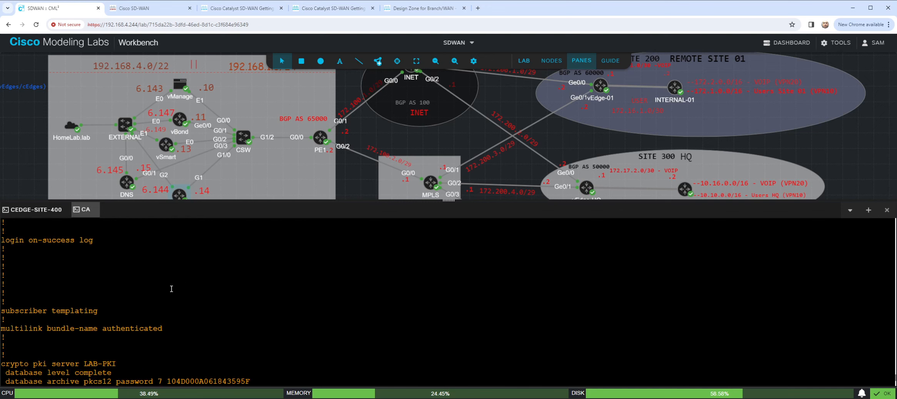
scroll(172, 289, "up", 2)
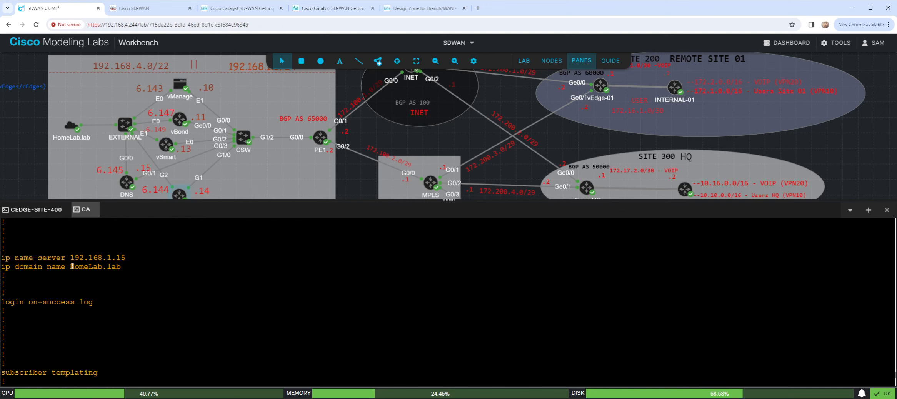
left_click_drag(73, 267, 123, 270)
left_click(170, 277)
key("space")
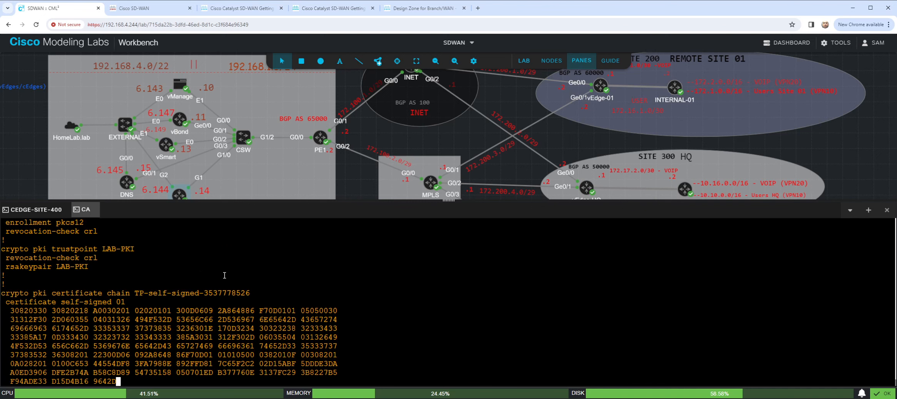
key("space")
key("space")
- Try to complete the CSR request on cEdge-Site-400 with organization-unit name LAB, entered twice, and answer NO to deleting the certificate
left_click(43, 215)
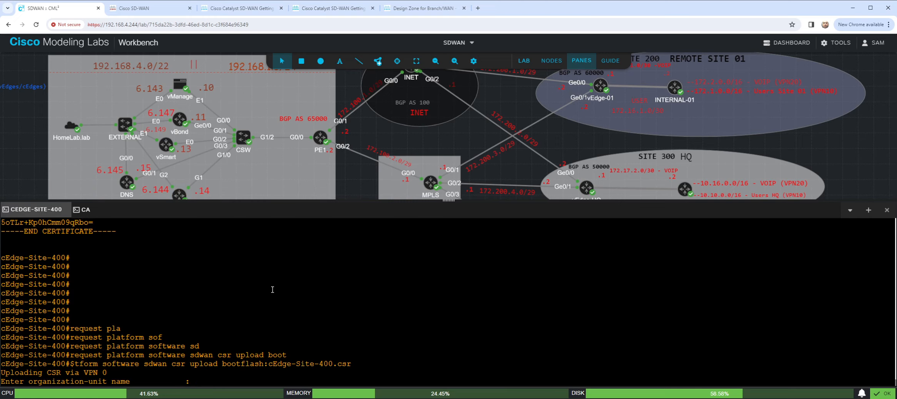
type("LAB")
key("Return")
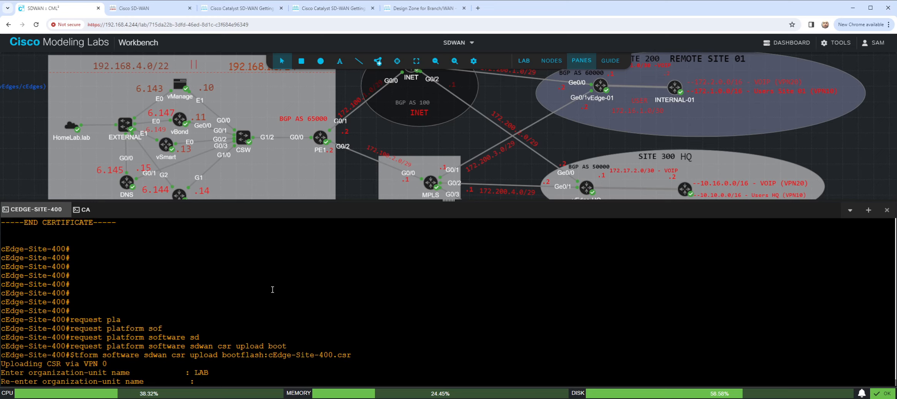
type("LAB")
key("Return")
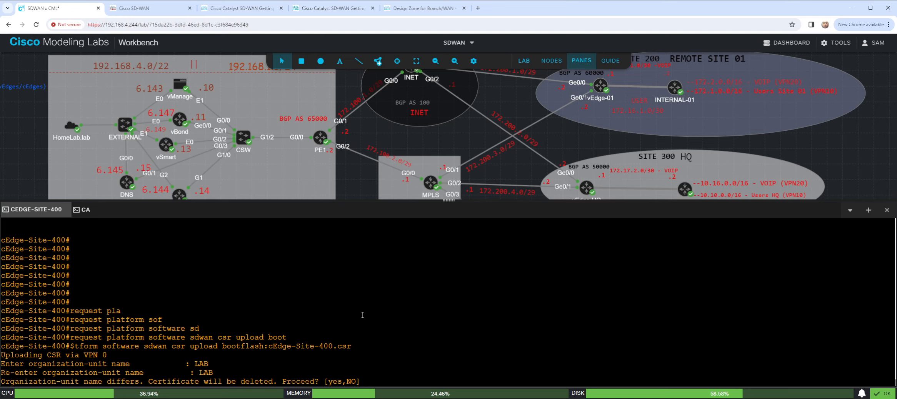
type("NO")
key("Return")
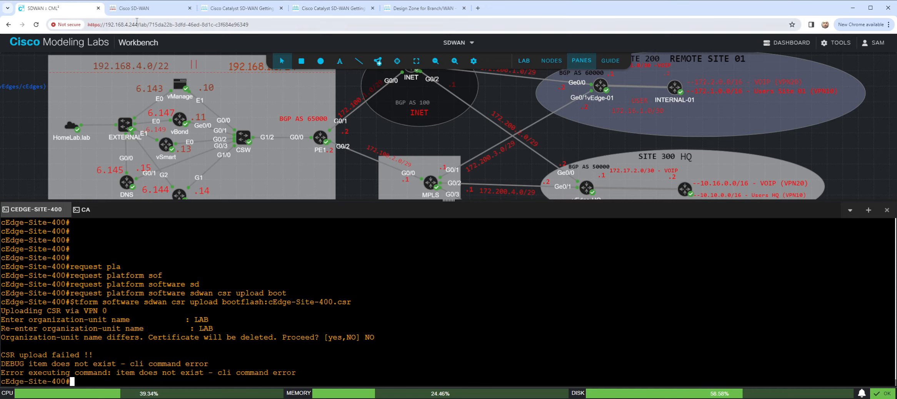
- Switch to the Cisco SD-WAN login page and submit admin as the username
left_click(143, 11)
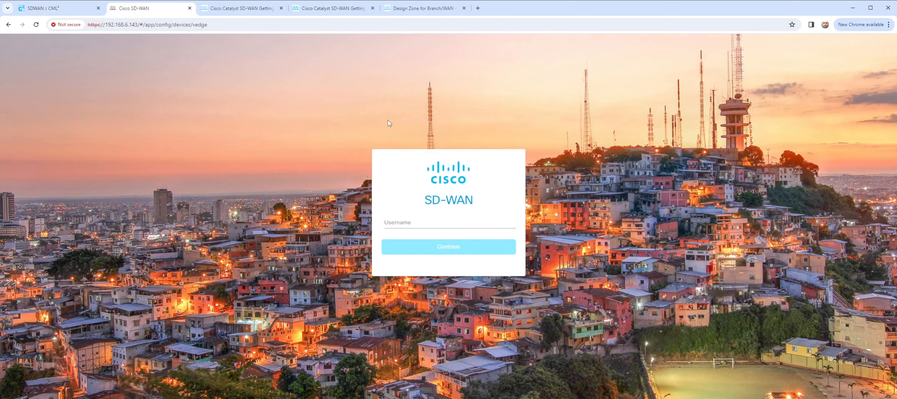
left_click(436, 228)
type("ADMIN")
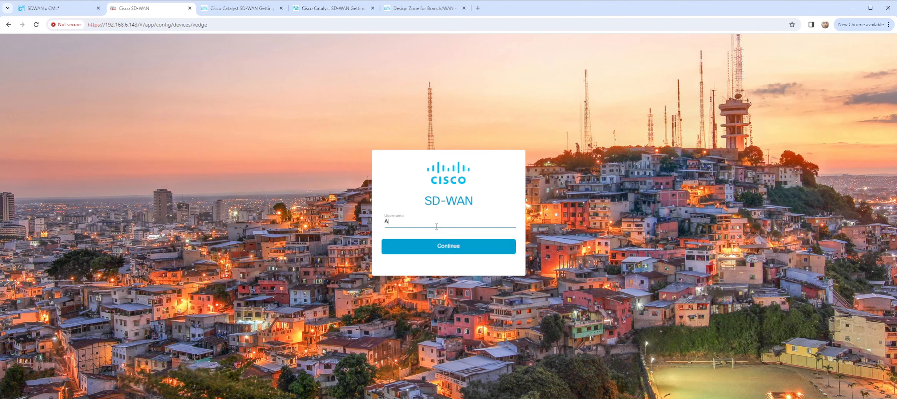
key("BackSpace")
key("BackSpace")
key("BackSpace")
key("BackSpace")
key("BackSpace")
type("dmin")
key("Return")
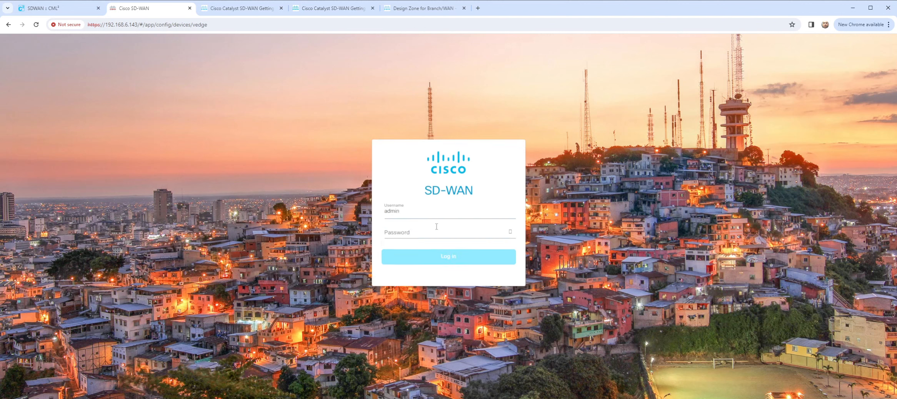
- Enter the account password and log in to Cisco SD-WAN
left_click(462, 230)
type("a")
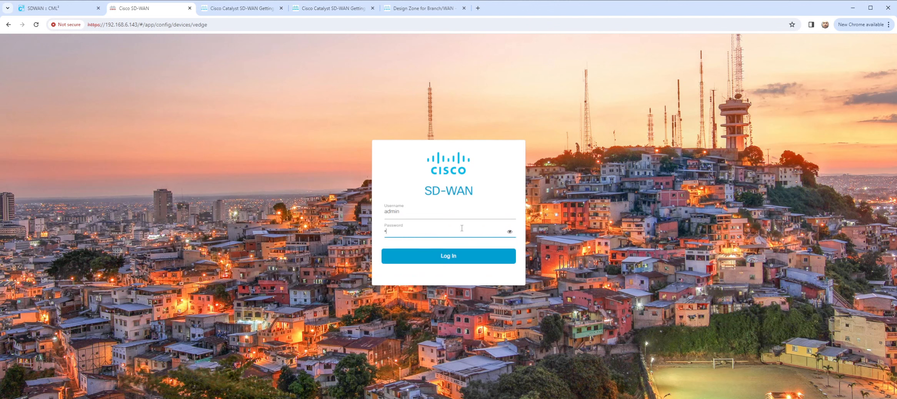
key("Return")
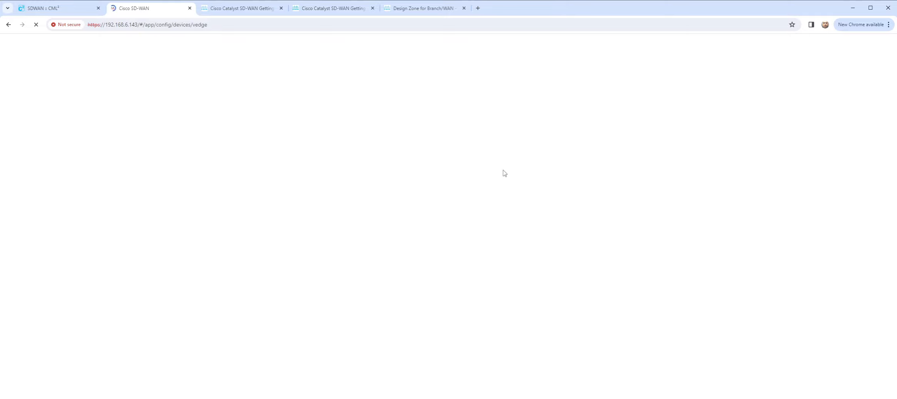
- Return to the cEdge-Site-400 console in Cisco Modeling Labs and display the running configuration with "sho run"
left_click(55, 9)
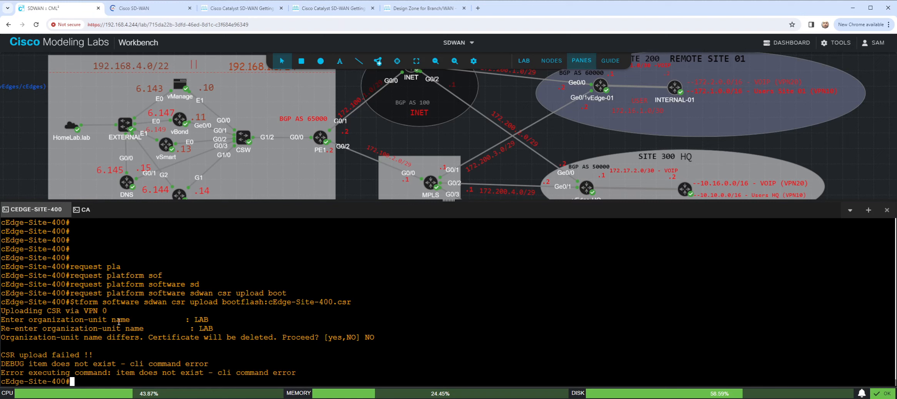
left_click(145, 12)
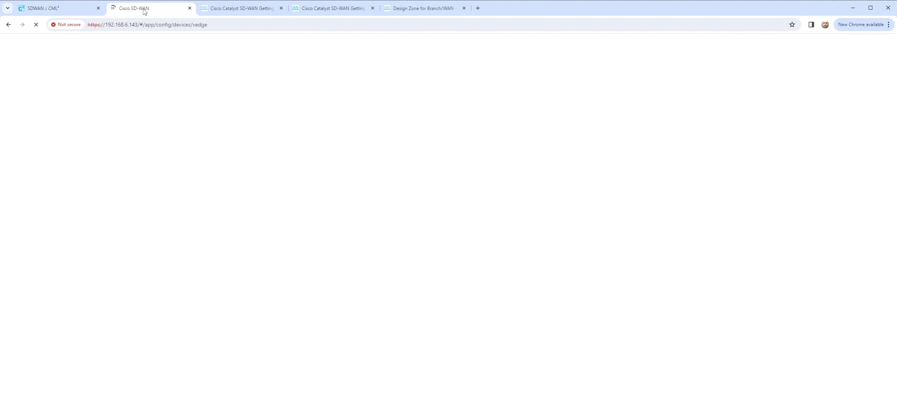
left_click(77, 10)
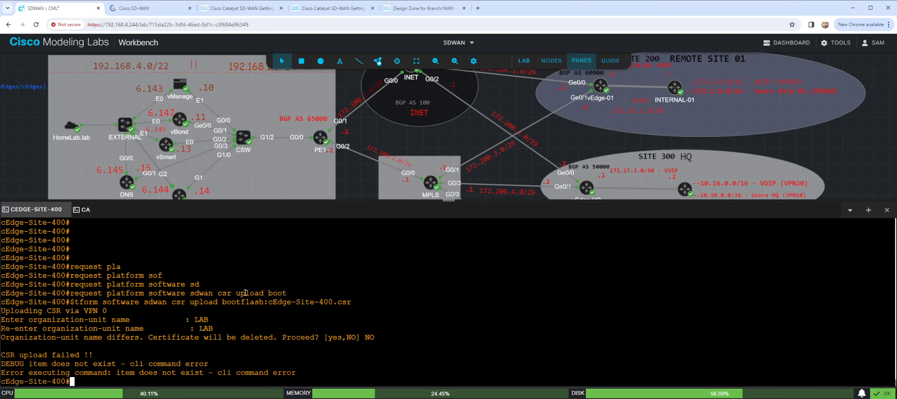
key("Return")
key("Return")
key("Return")
type("sho run")
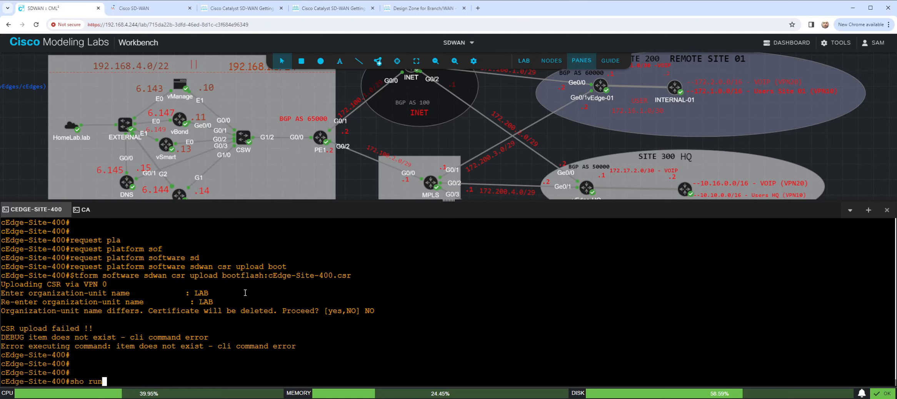
key("Return")
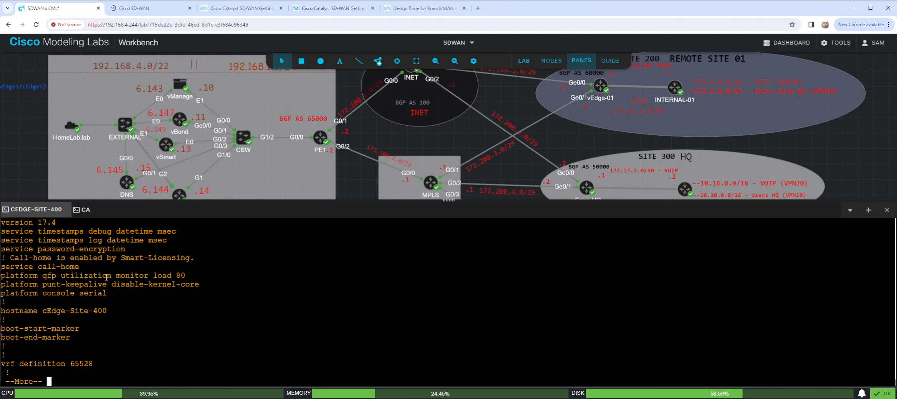
- Page through cEdge-Site-400's running configuration to its end, looking for the system and organization-name settings
key("space")
key("space")
key("space")
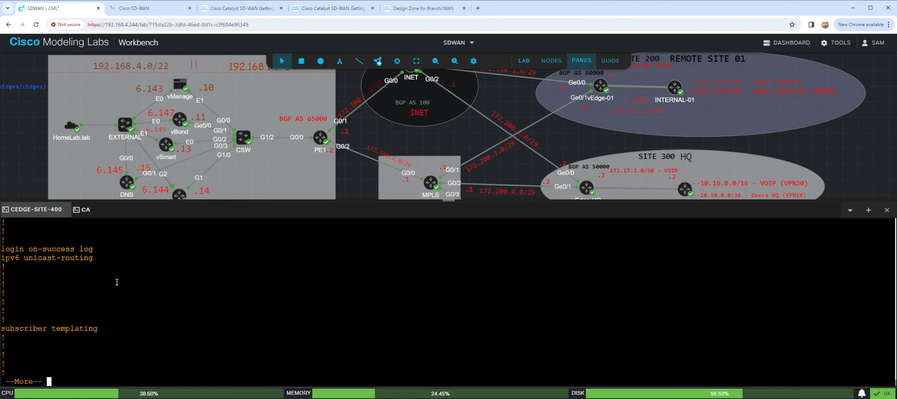
key("space")
key("space")
key("space")
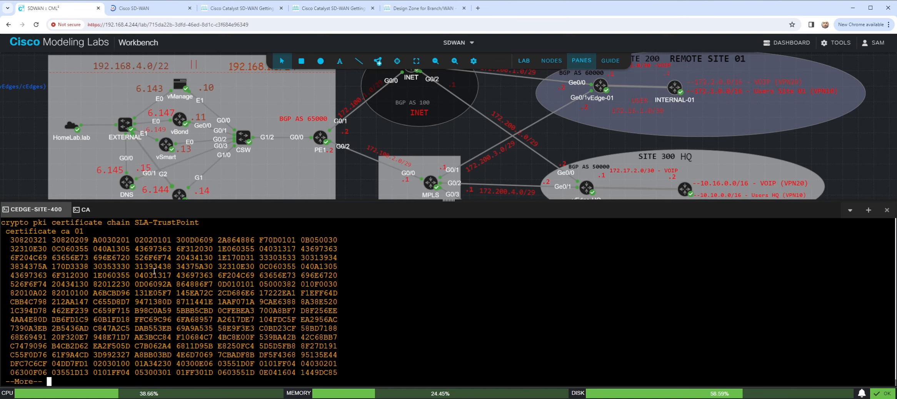
key("space")
key("space")
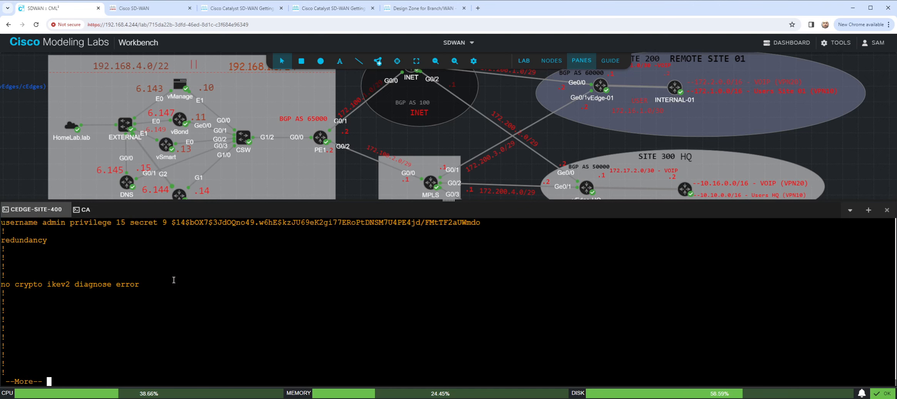
key("space")
key("space")
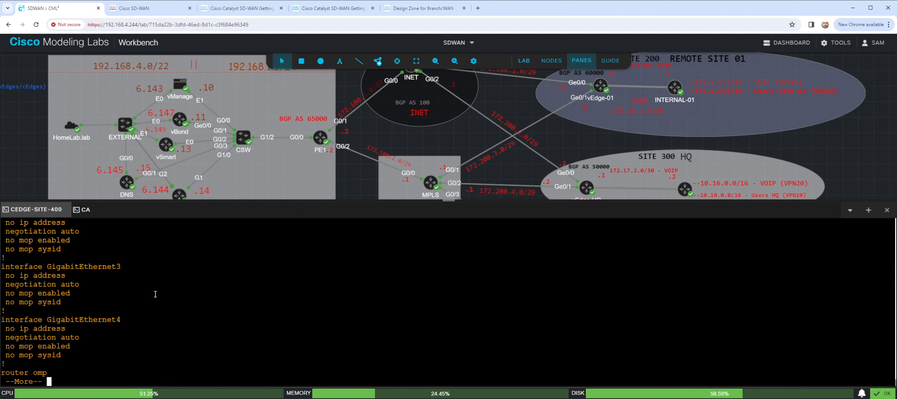
key("space")
scroll(161, 289, "up", 5)
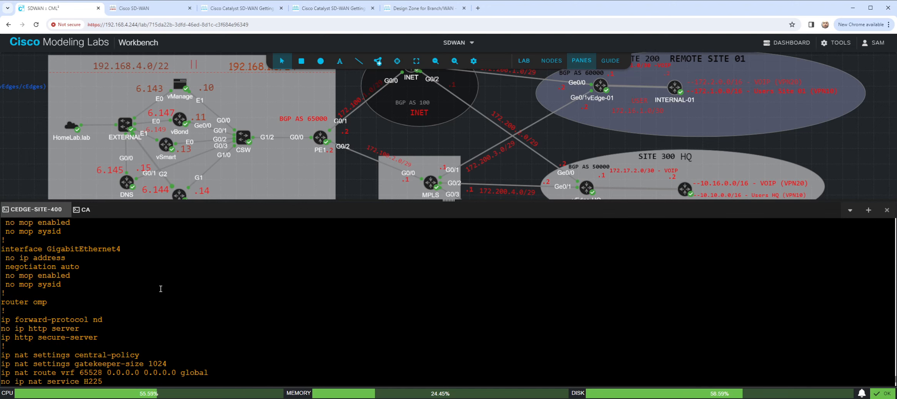
scroll(161, 289, "down", 5)
key("space")
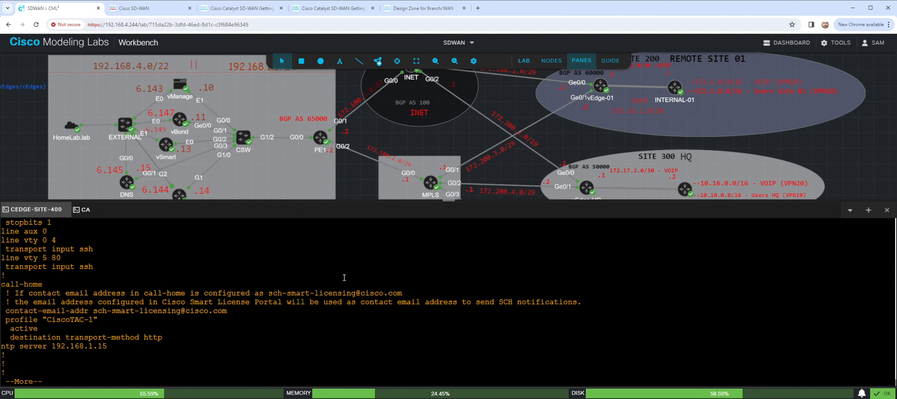
key("space")
- Filter the running configuration on cEdge-Site-400 for system settings with "sho run | s system"
key("Return")
key("Return")
key("Return")
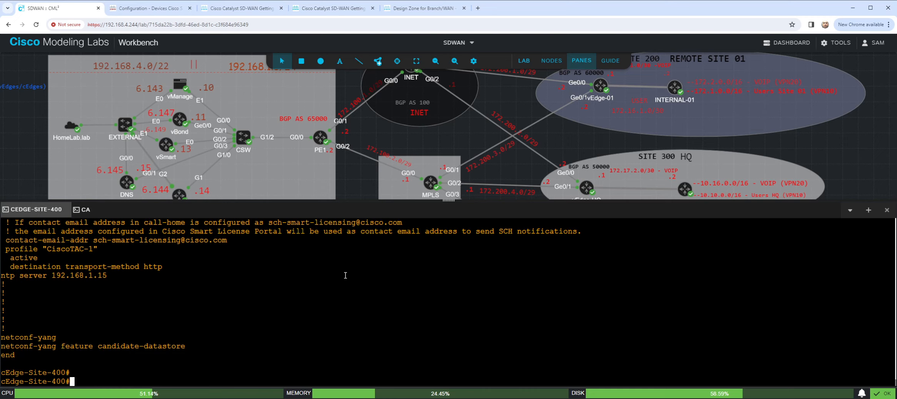
type("sho run | s system")
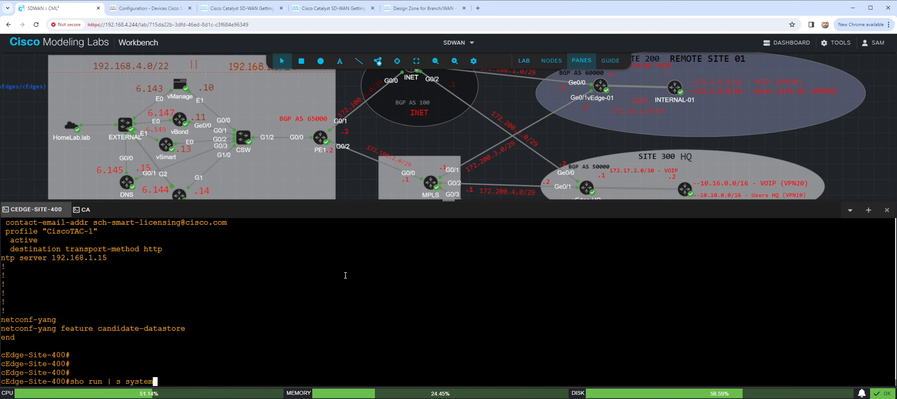
key("Return")
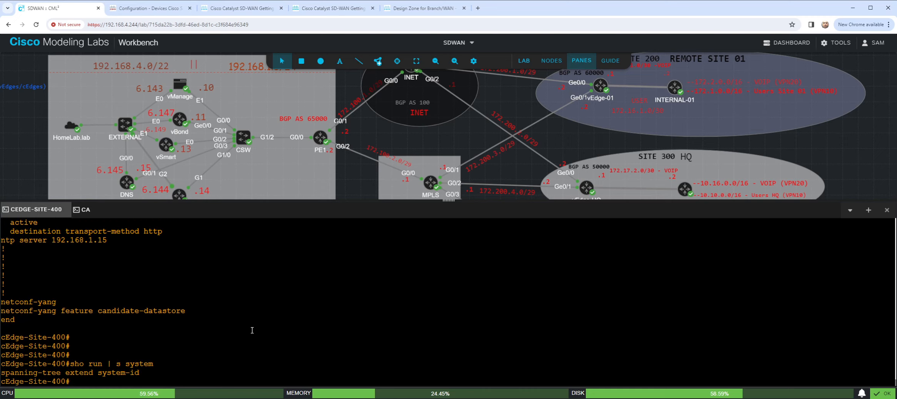
- Enlarge the console pane and review the earlier running-configuration output, from the line settings back through the interfaces to the global settings
scroll(233, 314, "up", 2)
scroll(239, 308, "up", 5)
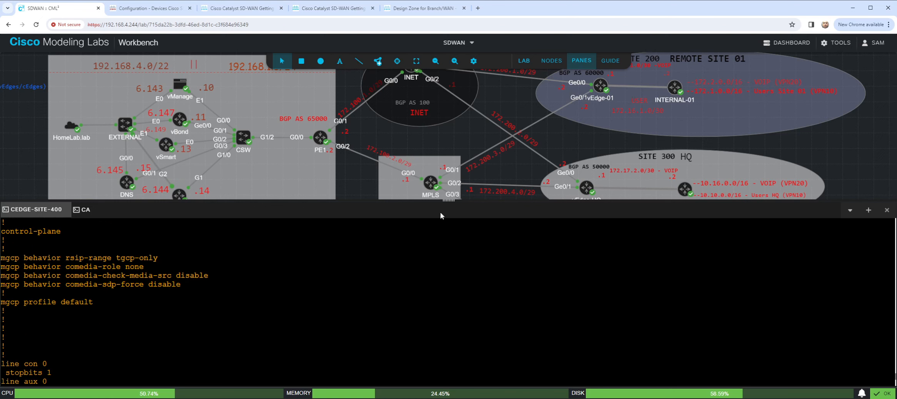
left_click_drag(448, 201, 449, 95)
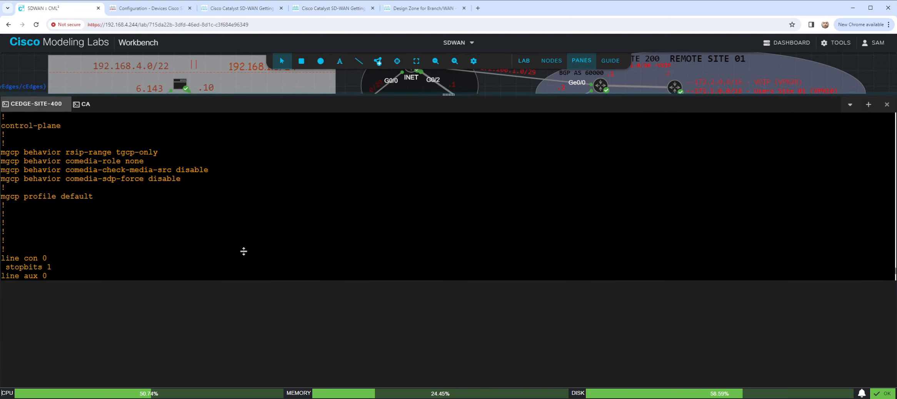
scroll(205, 274, "up", 5)
scroll(205, 274, "up", 7)
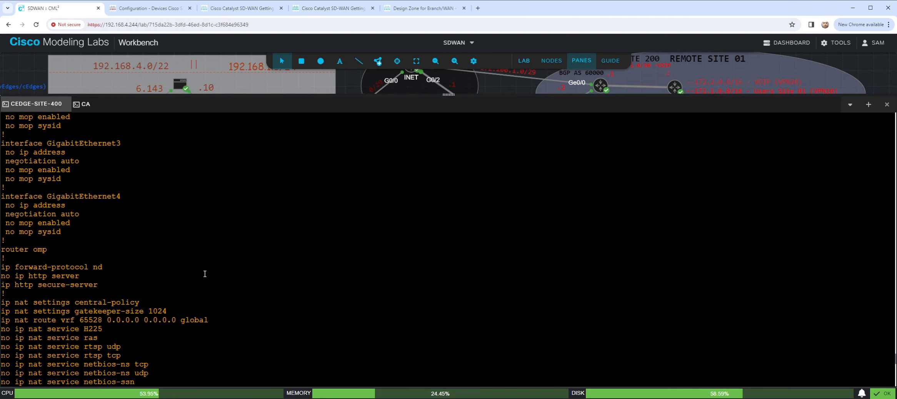
scroll(205, 274, "up", 7)
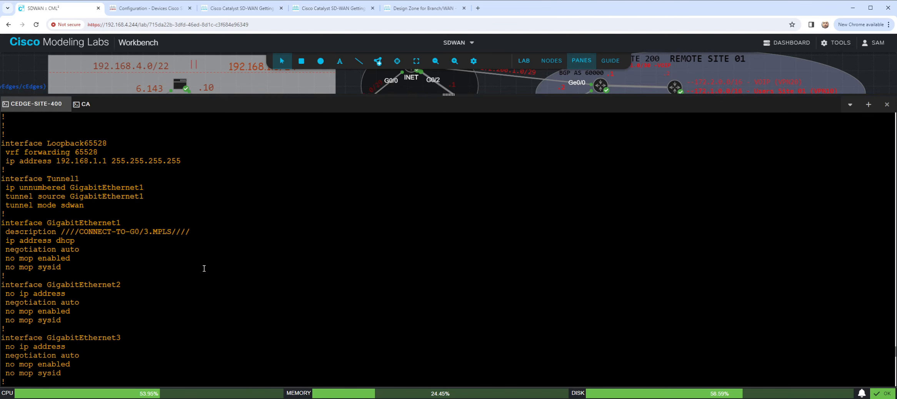
scroll(142, 248, "up", 15)
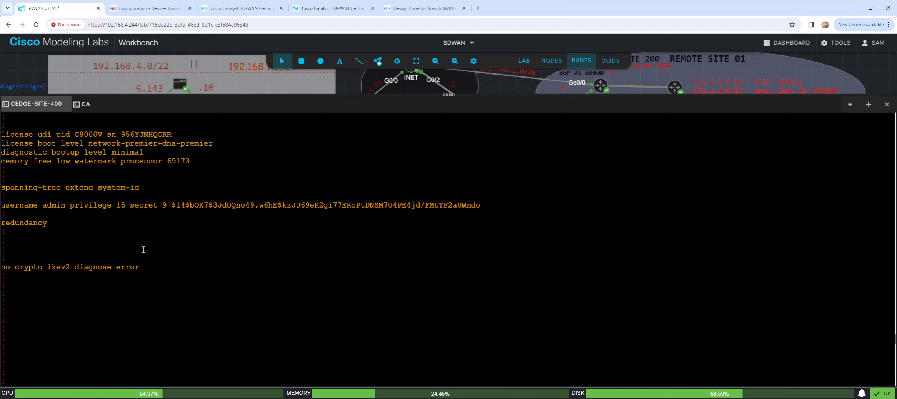
scroll(144, 250, "up", 20)
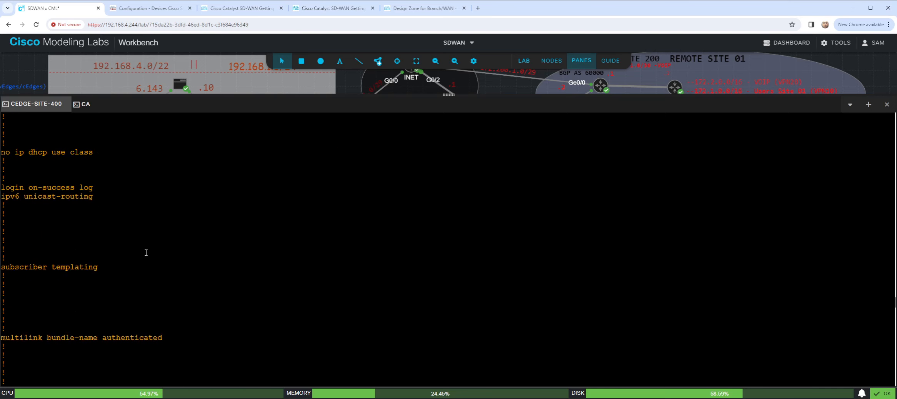
- Review cEdge-Site-400's running-configuration output from the global settings through the crypto trustpoints and interfaces to the NAT settings
scroll(152, 253, "up", 20)
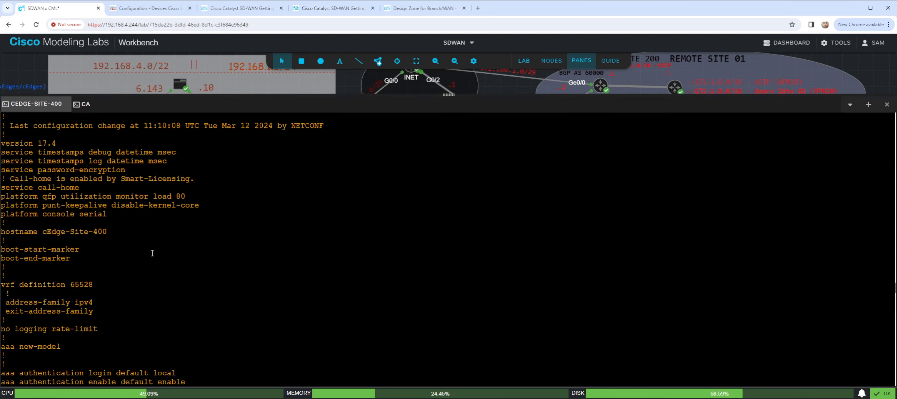
scroll(152, 254, "up", 4)
scroll(152, 253, "down", 6)
scroll(153, 253, "down", 5)
scroll(153, 253, "down", 10)
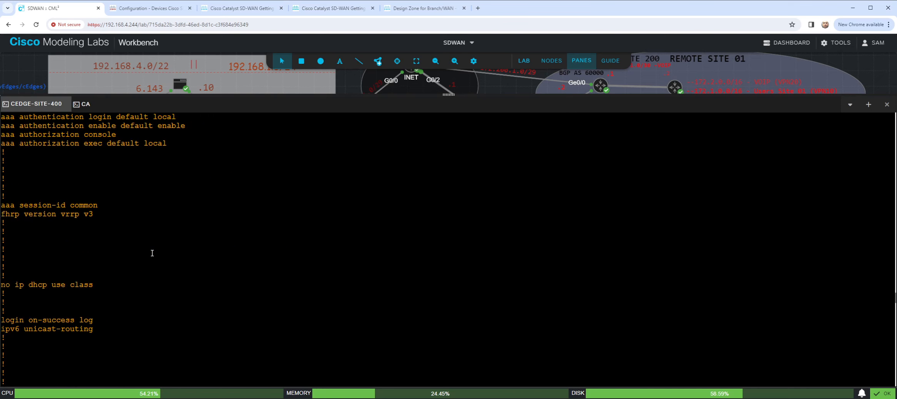
scroll(152, 253, "down", 5)
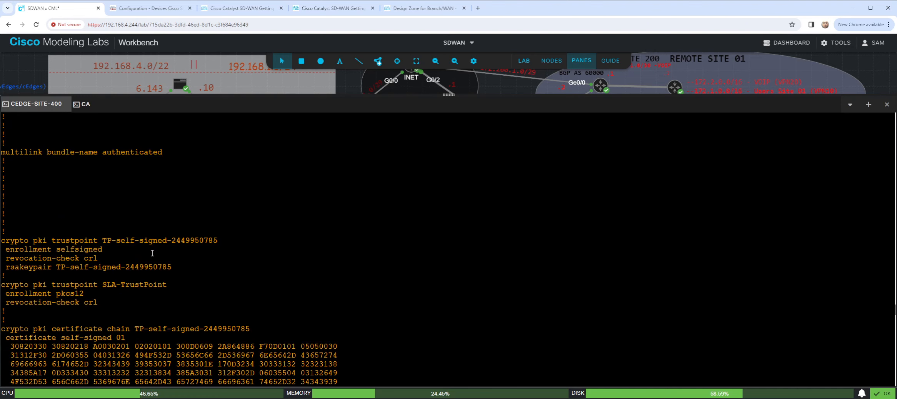
scroll(153, 253, "down", 20)
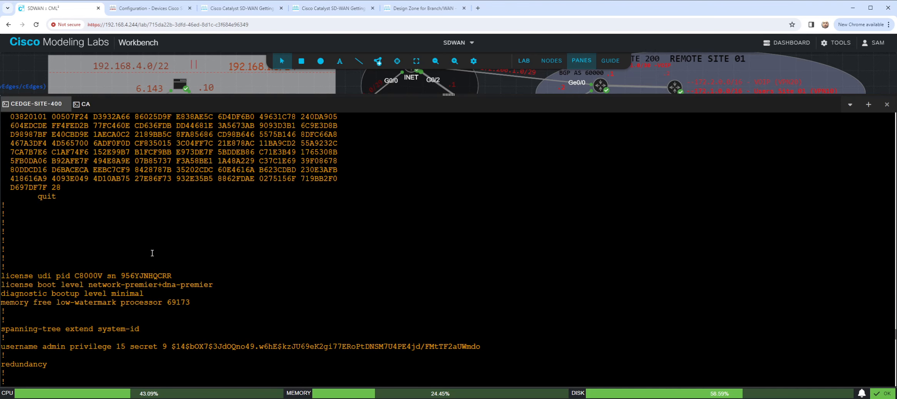
scroll(153, 253, "down", 5)
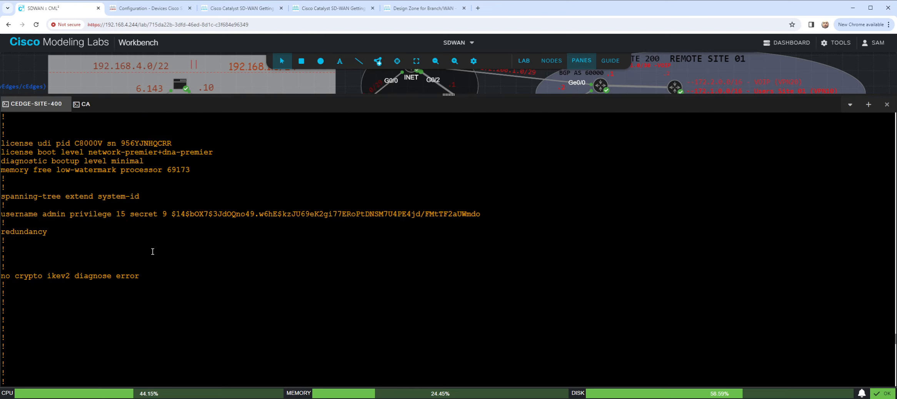
scroll(175, 257, "down", 10)
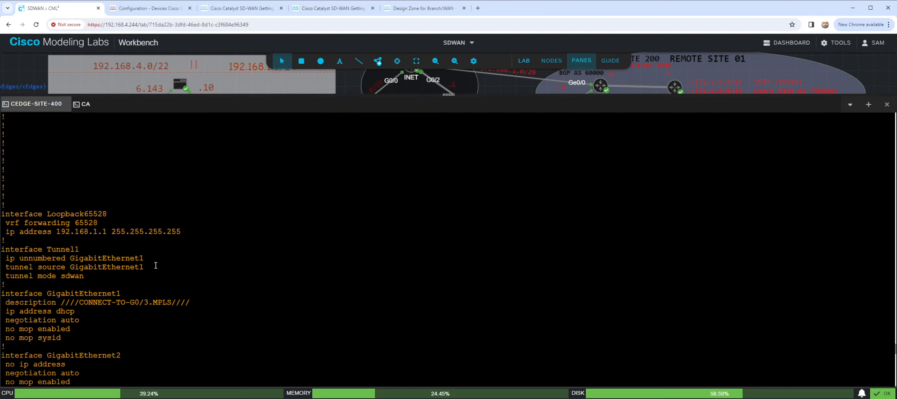
scroll(156, 265, "down", 5)
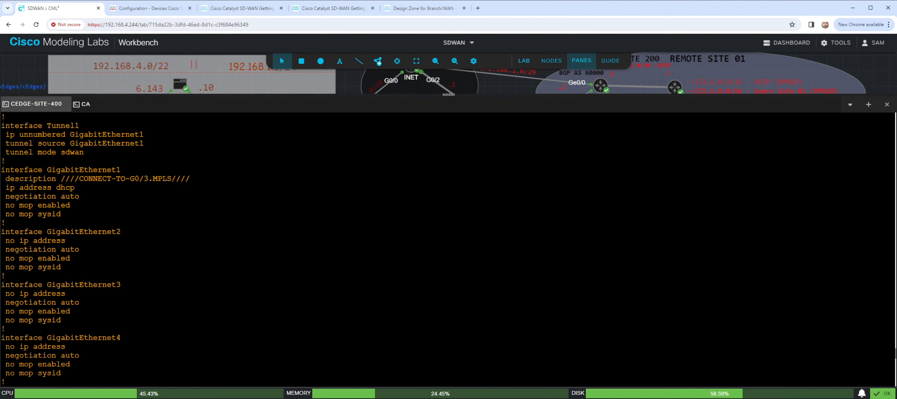
scroll(575, 255, "down", 5)
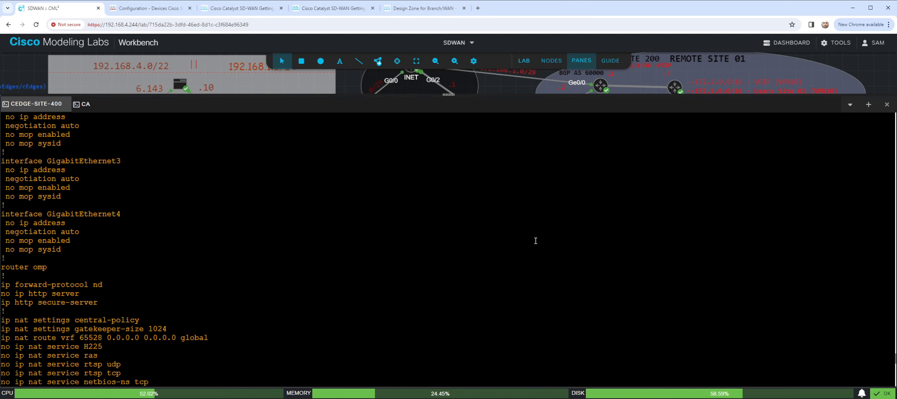
scroll(521, 251, "up", 3)
scroll(521, 250, "down", 7)
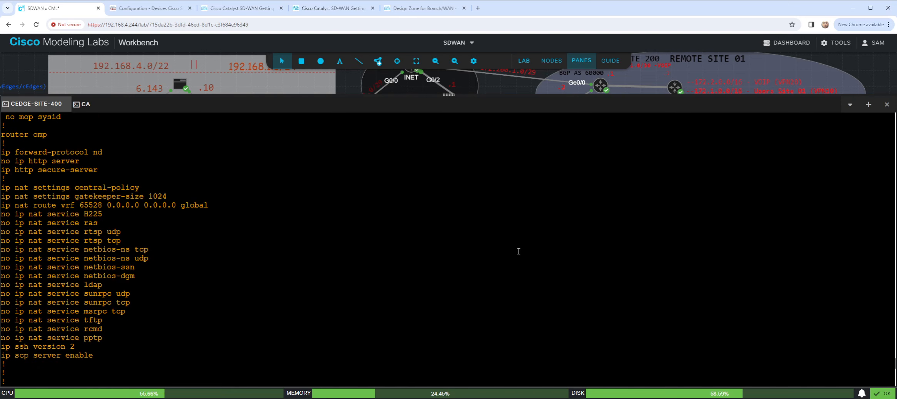
- Recheck the running-configuration output from its "sho run" command to the final prompt for organization-name settings
scroll(519, 251, "up", 20)
scroll(518, 252, "up", 15)
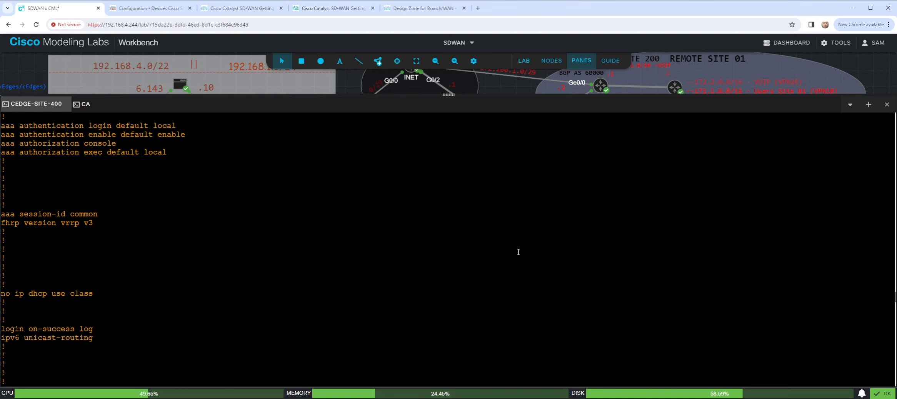
scroll(519, 252, "up", 7)
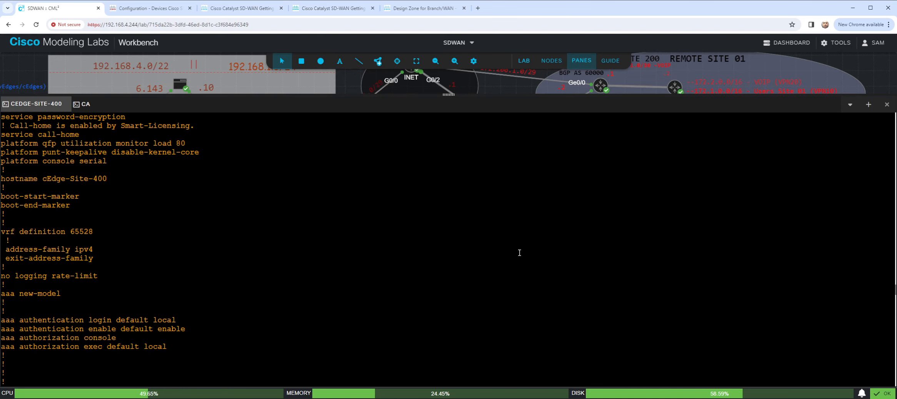
scroll(519, 253, "up", 2)
scroll(519, 252, "up", 5)
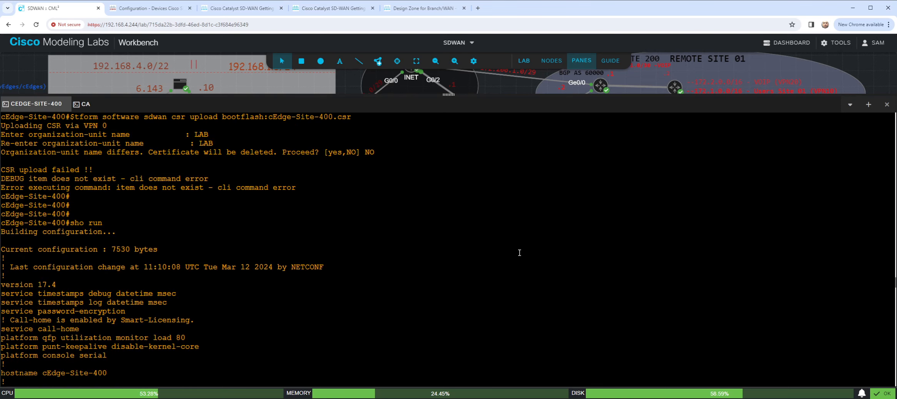
scroll(519, 252, "down", 5)
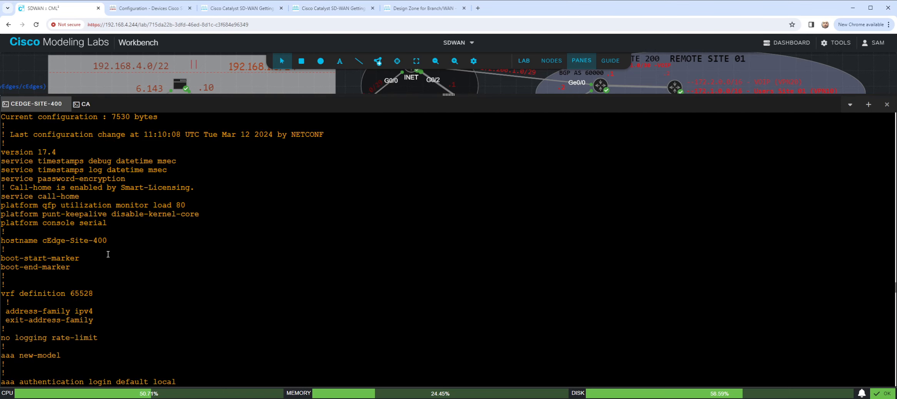
scroll(165, 265, "down", 7)
scroll(164, 265, "up", 3)
scroll(166, 266, "down", 10)
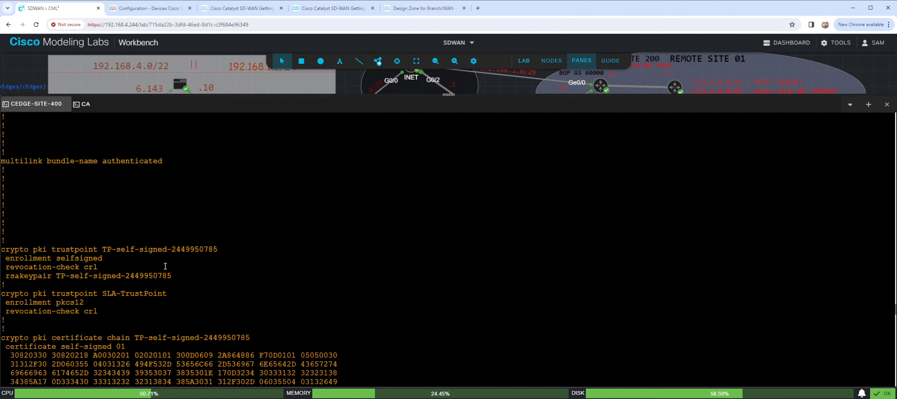
scroll(165, 266, "down", 20)
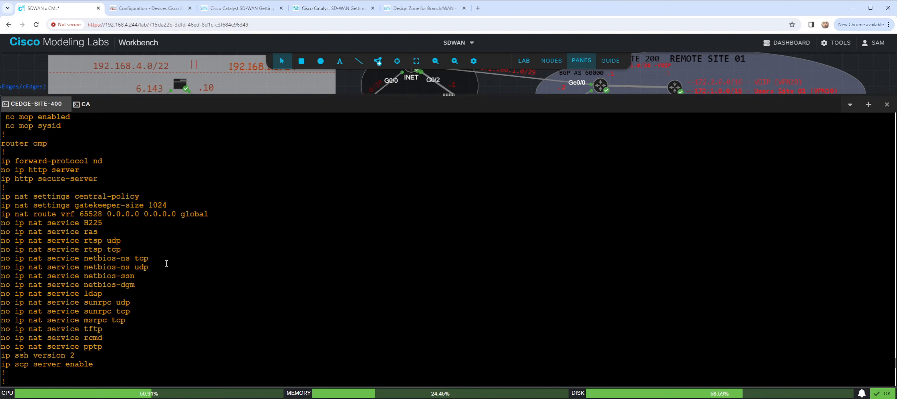
scroll(166, 263, "down", 10)
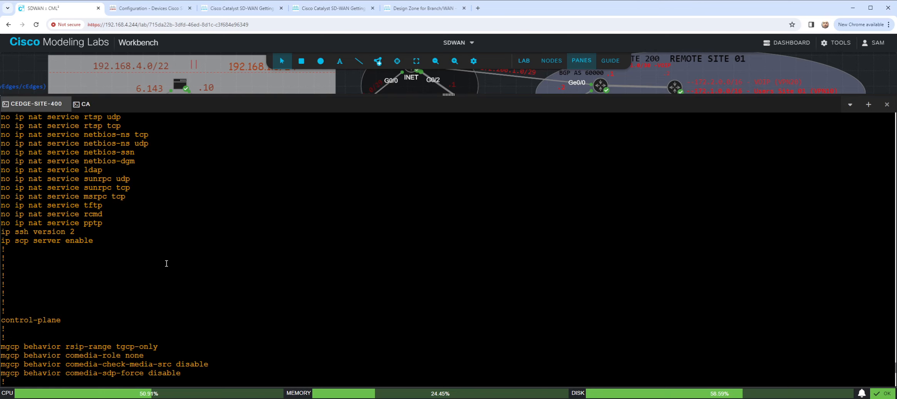
scroll(166, 264, "down", 6)
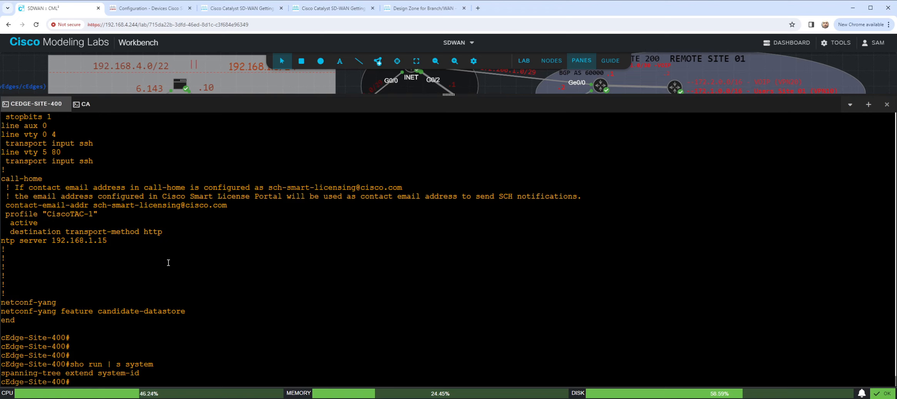
- List the available options of the "sho run" command on cEdge-Site-400 with "sho run ?"
key("Return")
key("Return")
type("sho run ")
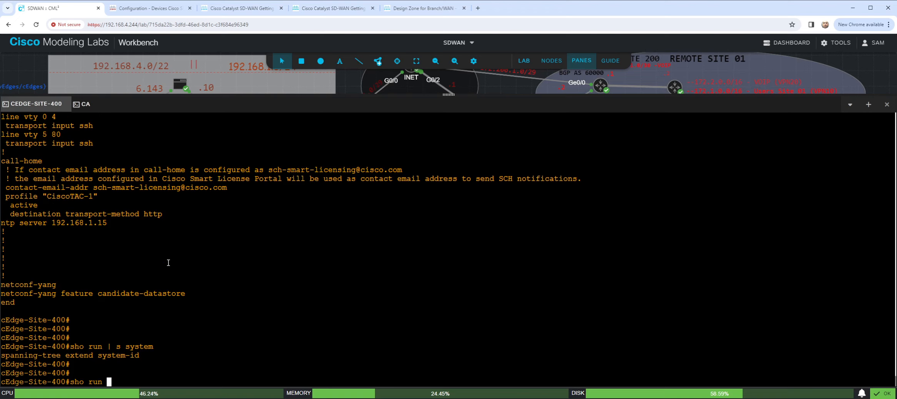
type("?")
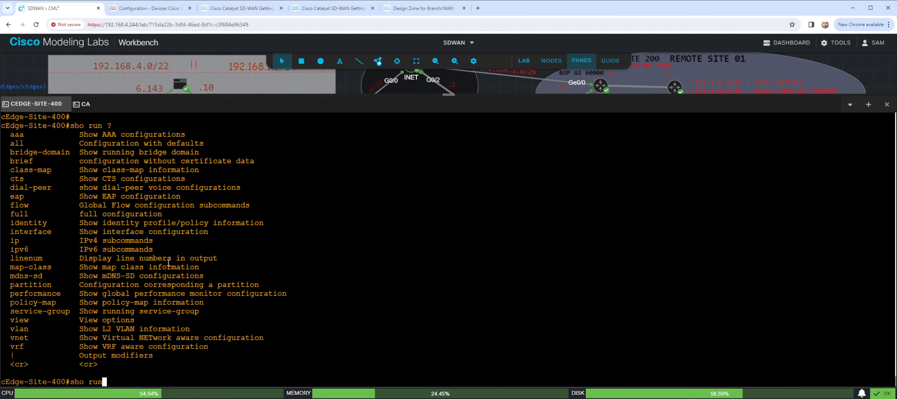
- Discard the pending "sho run" command and enter configuration mode on cEdge-Site-400 with "config-transaction"
key("BackSpace")
key("BackSpace")
key("BackSpace")
key("BackSpace")
key("BackSpace")
key("BackSpace")
key("BackSpace")
key("BackSpace")
type("conf")
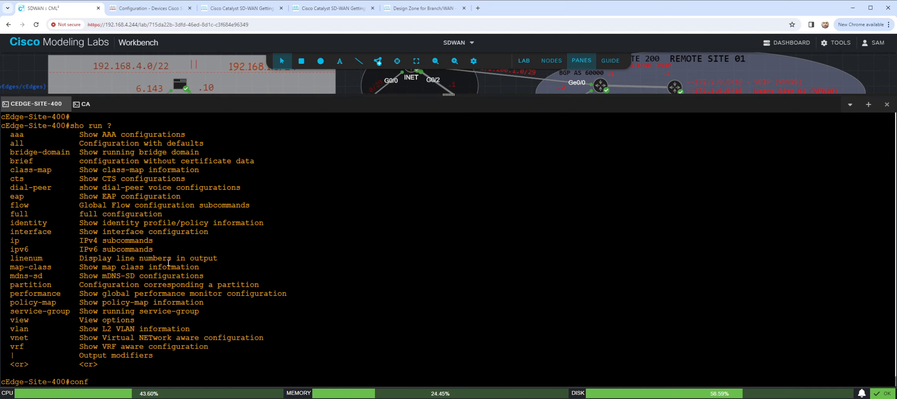
type("ig")
key("Tab")
key("Tab")
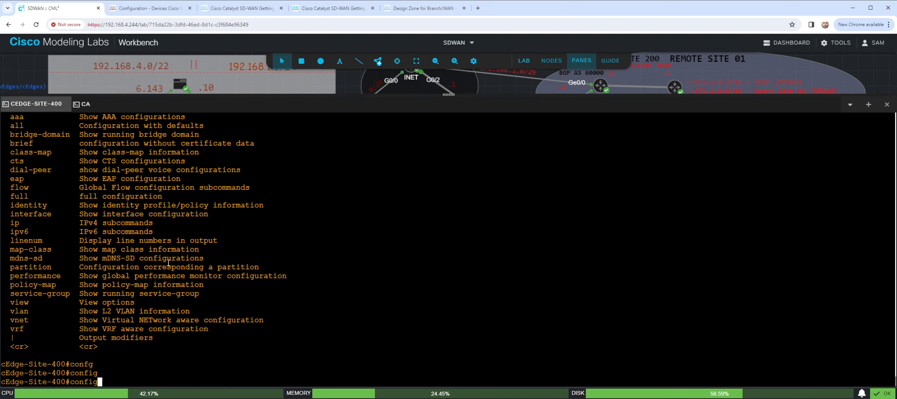
type("-tran")
key("Tab")
key("Return")
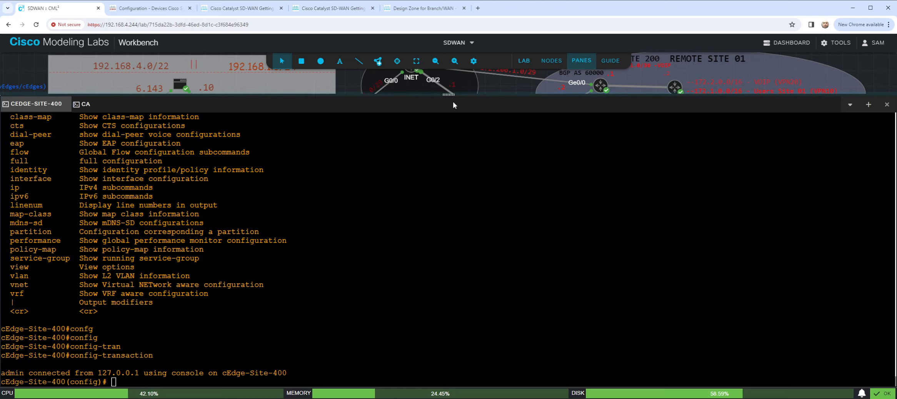
- Enter the system configuration context and try to set the host name with "host-name cEdge-Site-400"
left_click_drag(453, 101, 475, 94)
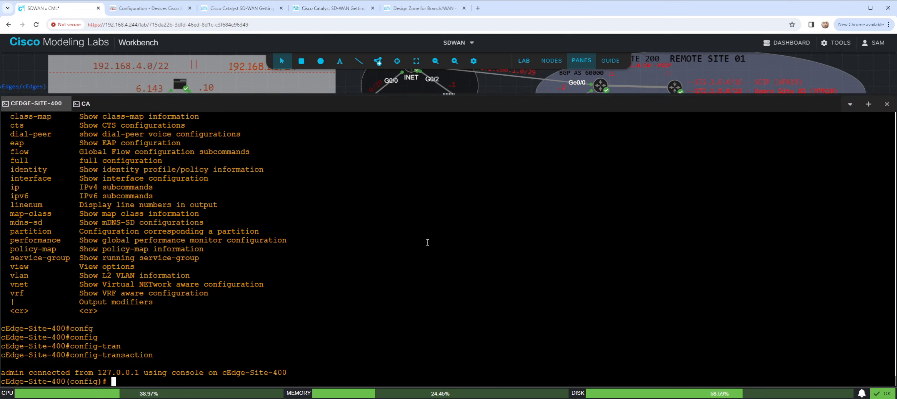
type("system")
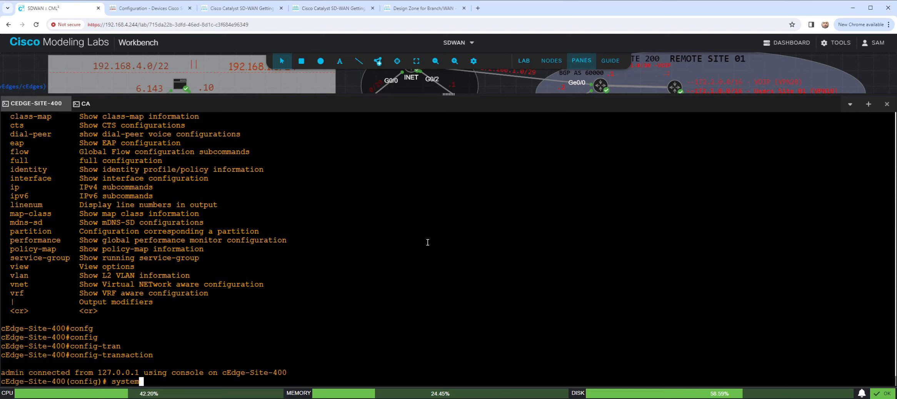
key("Return")
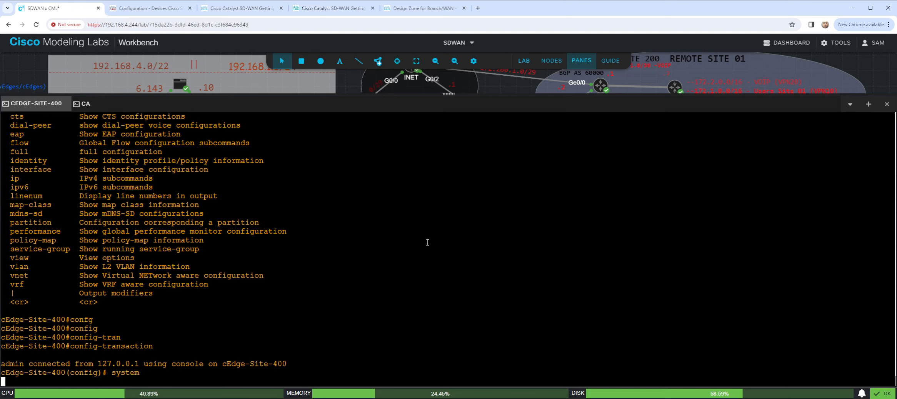
type("host")
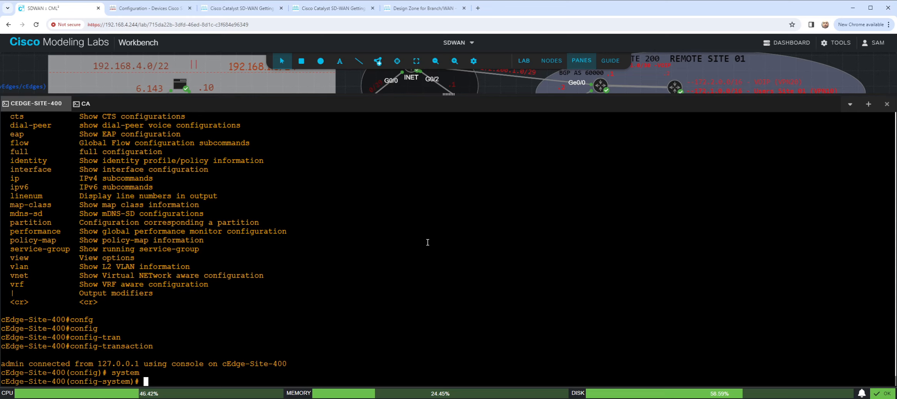
type("-name")
left_click_drag(760, 273, 758, 270)
left_click(747, 287)
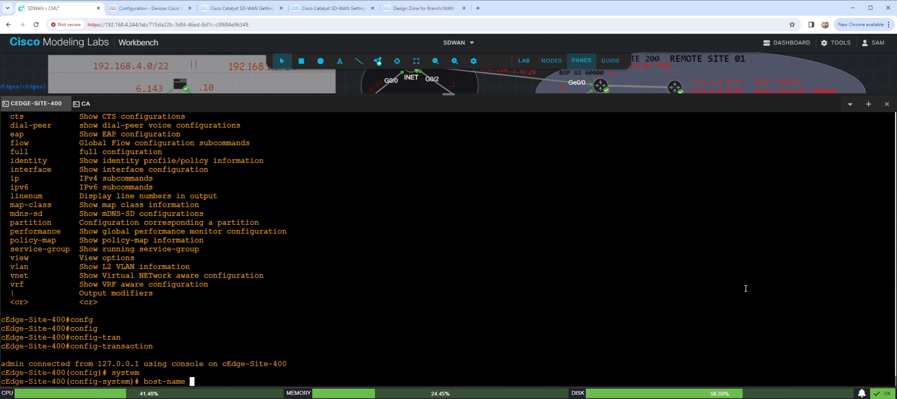
type("cEdge-Site-")
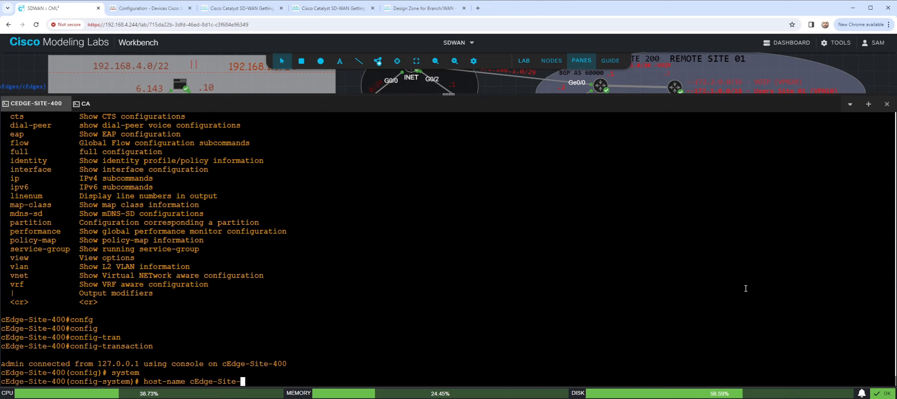
type("400")
key("Return")
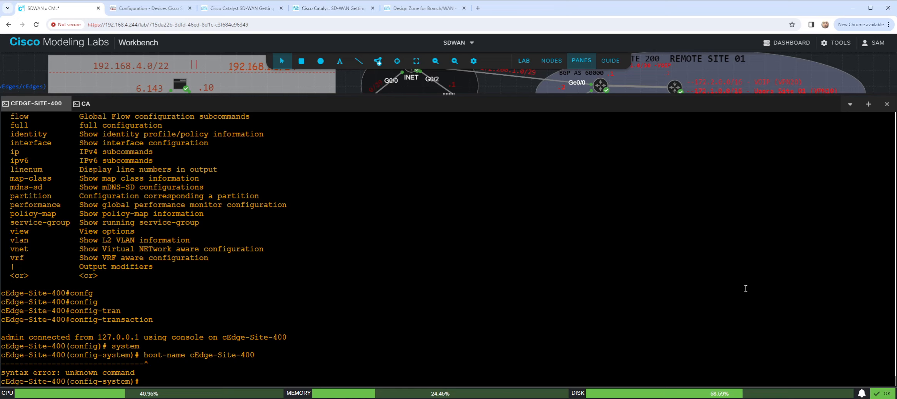
- Issue the "system" command again from the config-system prompt
type("system")
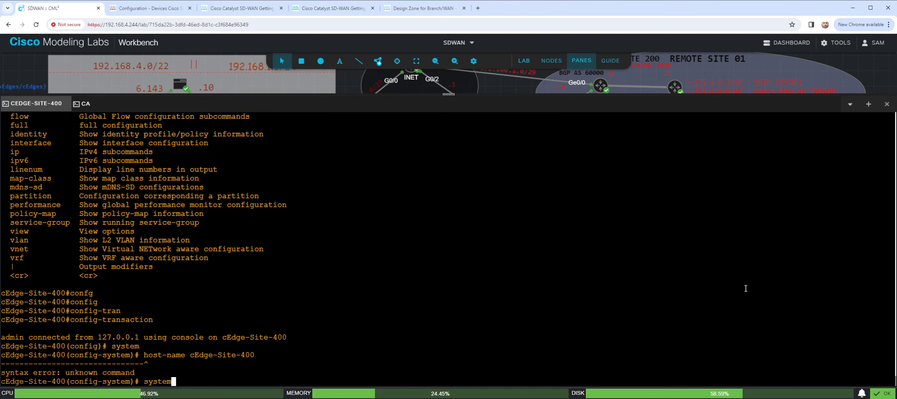
key("Return")
- Select the system block of Cisco's bootstrap example, from "system" through the "!" after the vbond line
left_click(236, 11)
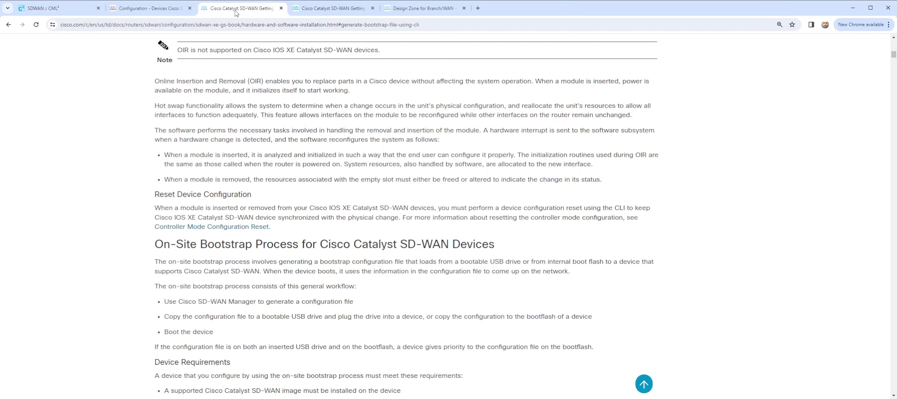
left_click(346, 10)
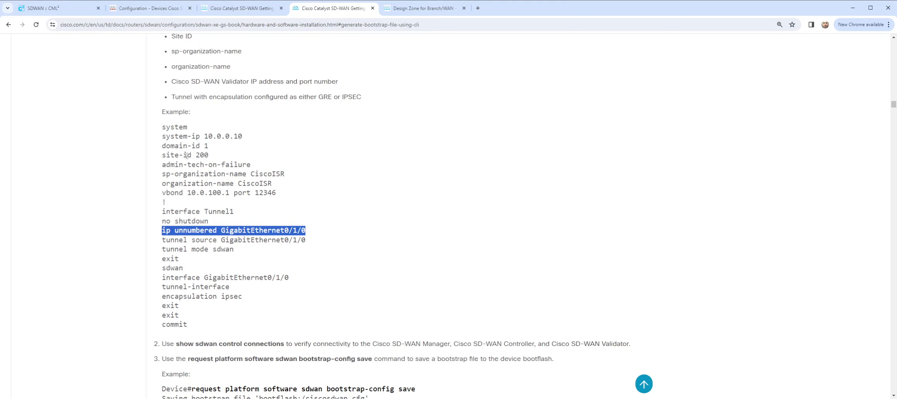
mouse_move(162, 147)
left_mouse_down()
mouse_move(209, 146)
mouse_move(156, 157)
left_mouse_up()
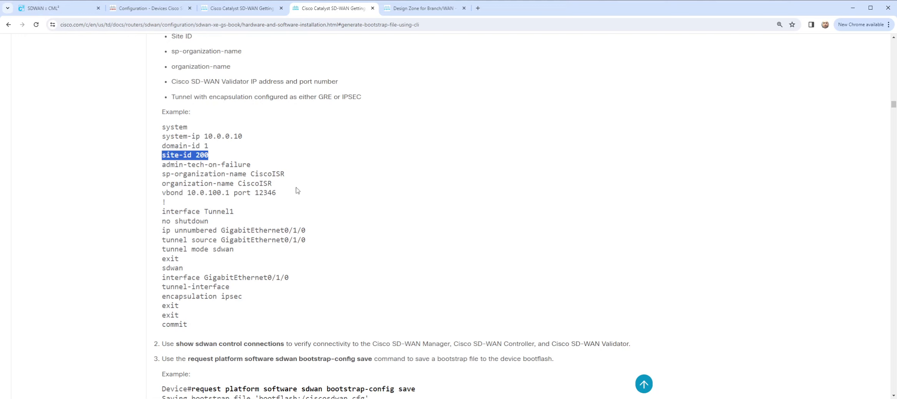
left_click_drag(194, 206, 180, 132)
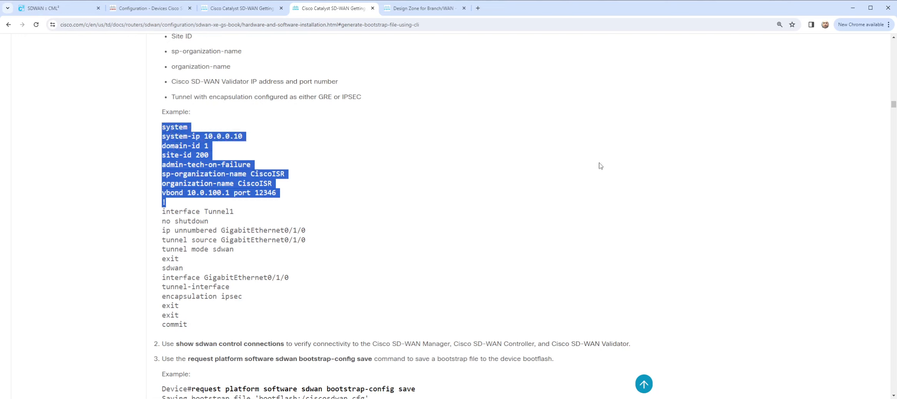
key("alt+Tab")
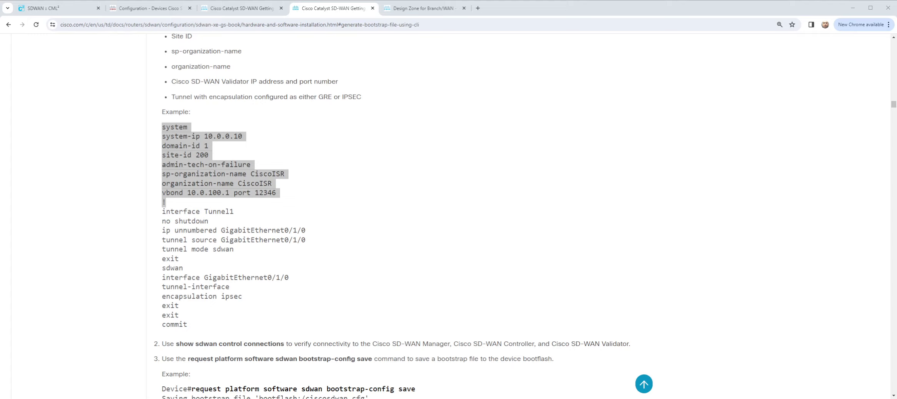
- Return to the CML lab, open the console of vEdge-01 and log in as admin with the account password
left_click(42, 8)
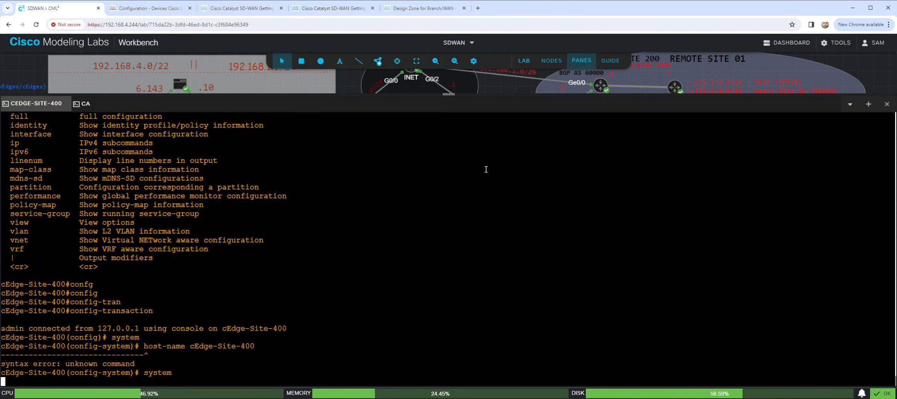
right_click(595, 84)
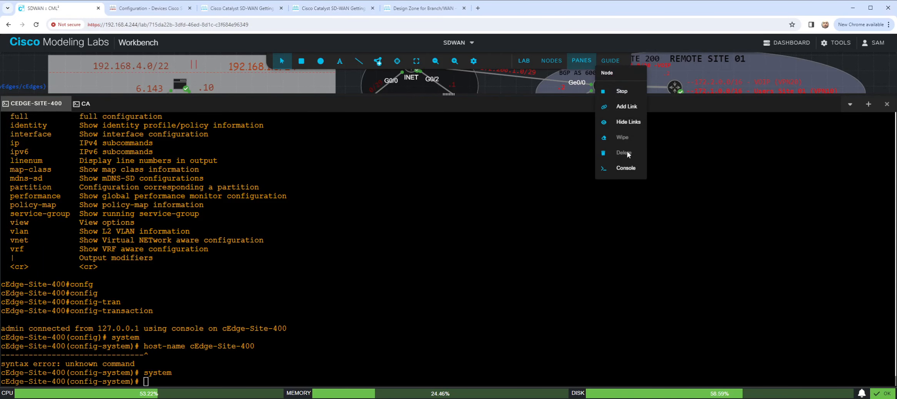
left_click(626, 169)
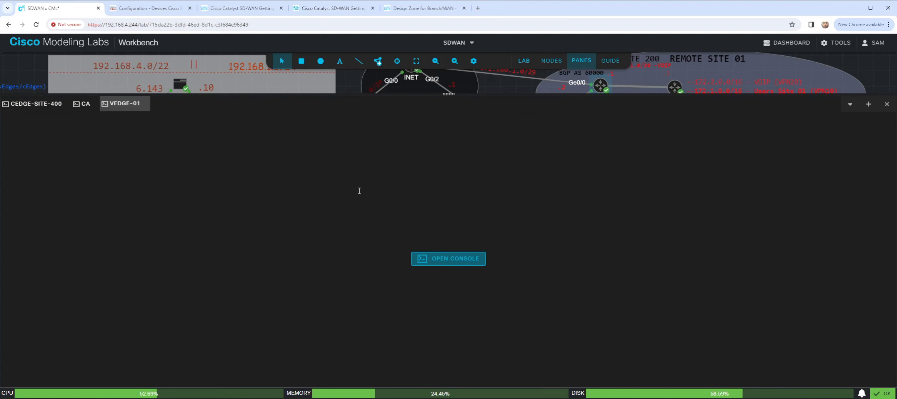
left_click(429, 260)
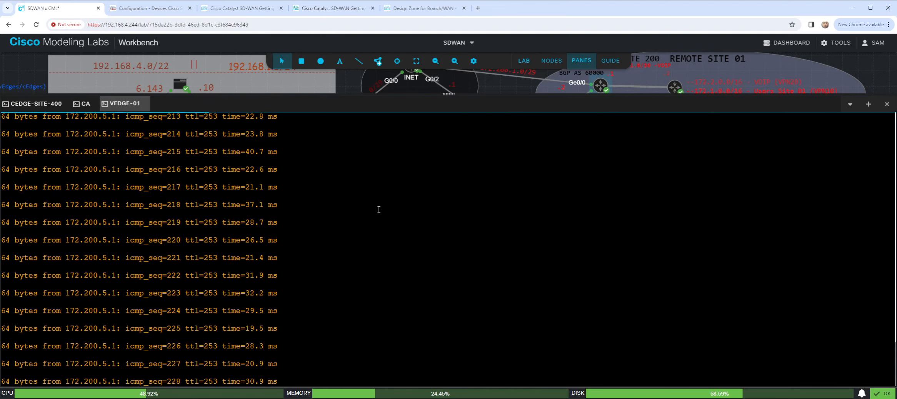
type("admi")
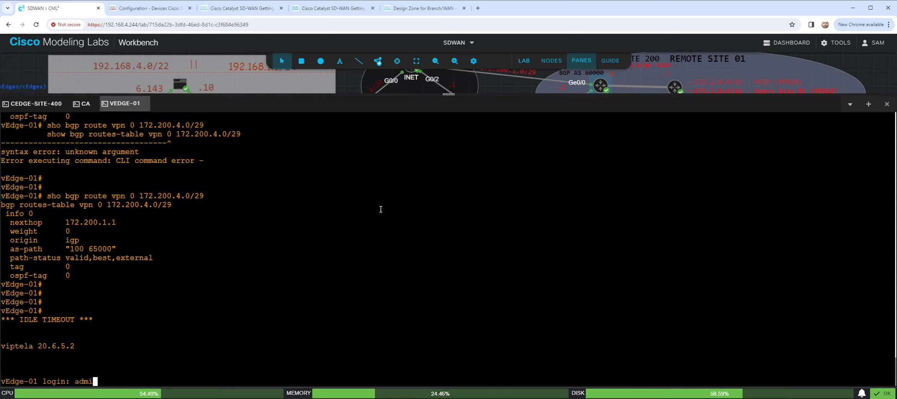
type("n")
key("Return")
key("Return")
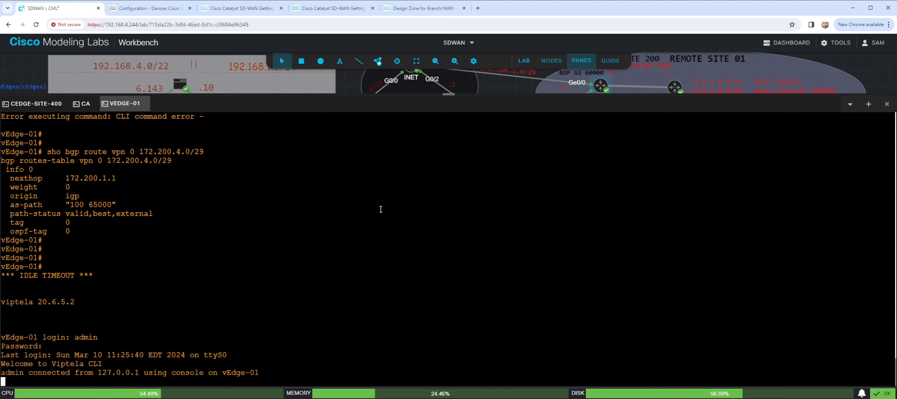
- Display vEdge-01's system configuration with "sho run system" and select its sp-organization-name value
type("sho run system")
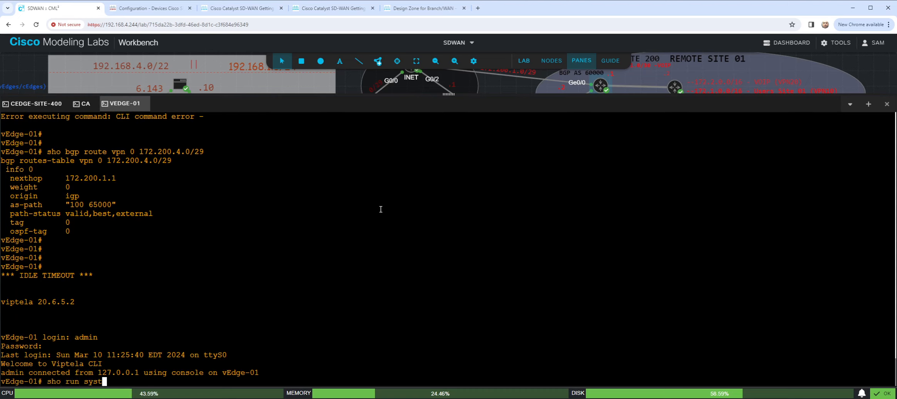
key("Return")
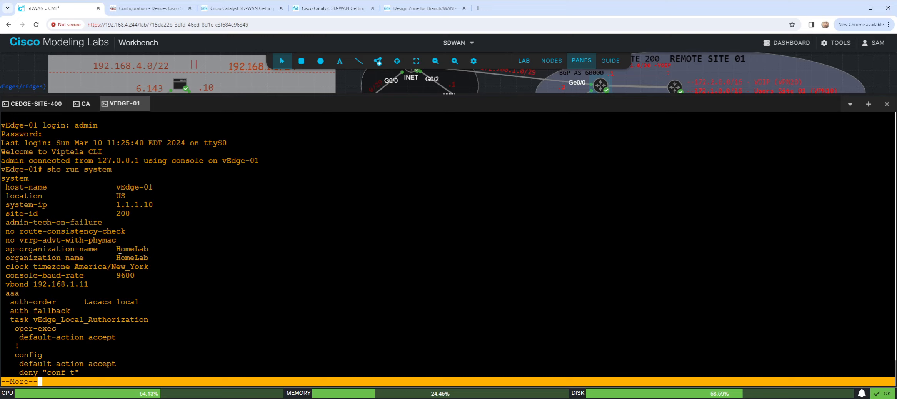
left_click_drag(117, 250, 148, 250)
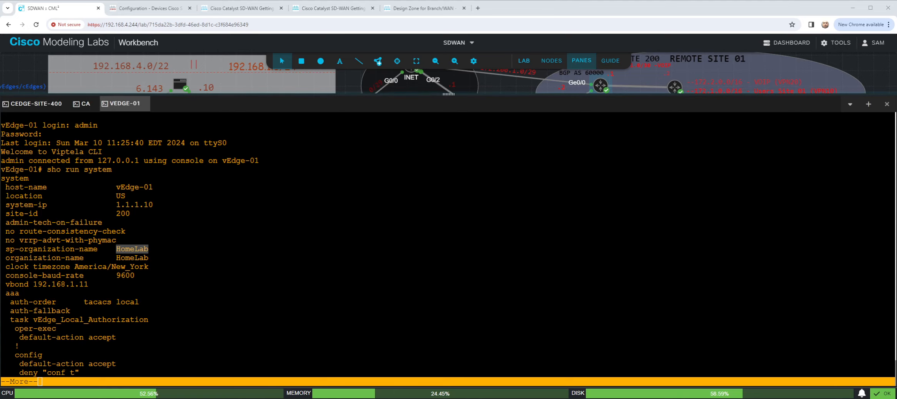
- Shrink the console pane to show more of the topology, and abort the paged output on vEdge-01
left_click_drag(449, 94, 443, 181)
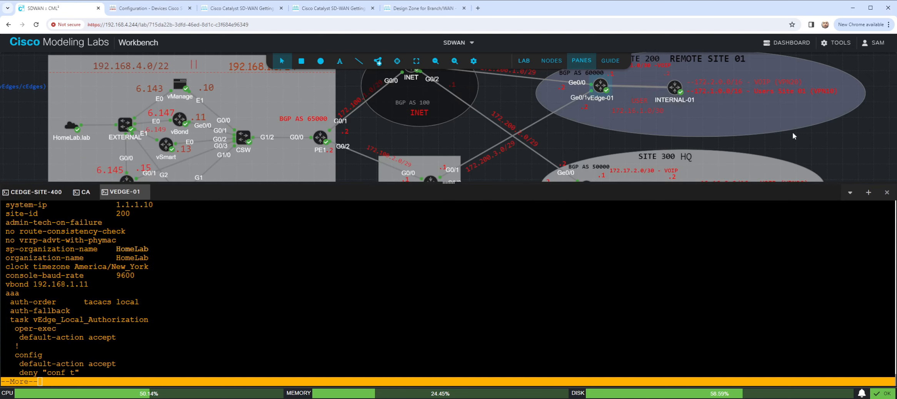
left_click_drag(794, 134, 794, 153)
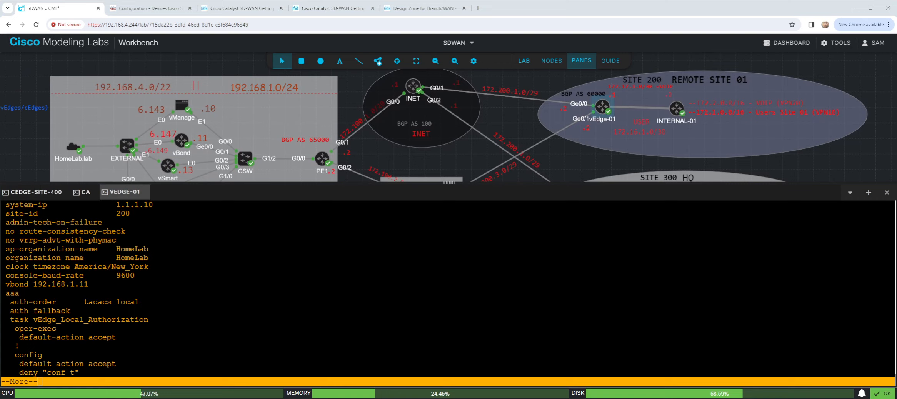
left_click(615, 277)
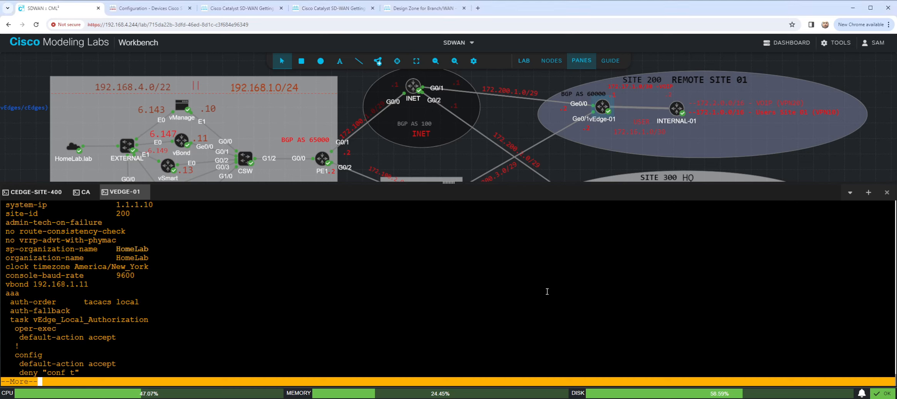
key("Return")
key("ctrl+c")
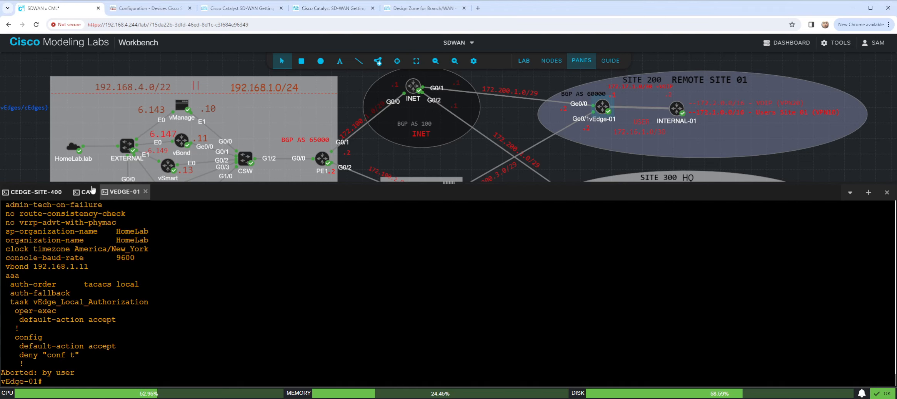
- Paste the system block into cEdge-Site-400: system-ip 1.1.1.12, site-id 400, admin-tech-on-failure, organization-name HomeLab, vbond 192.168.1.11 port 12346
left_click(47, 191)
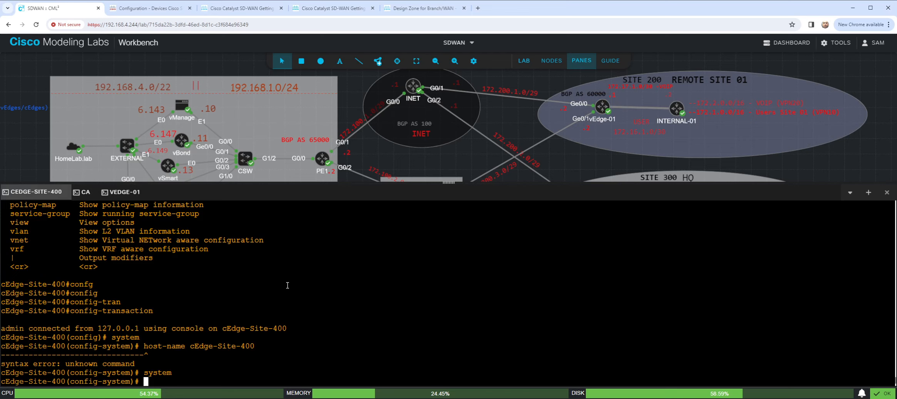
key("ctrl+v")
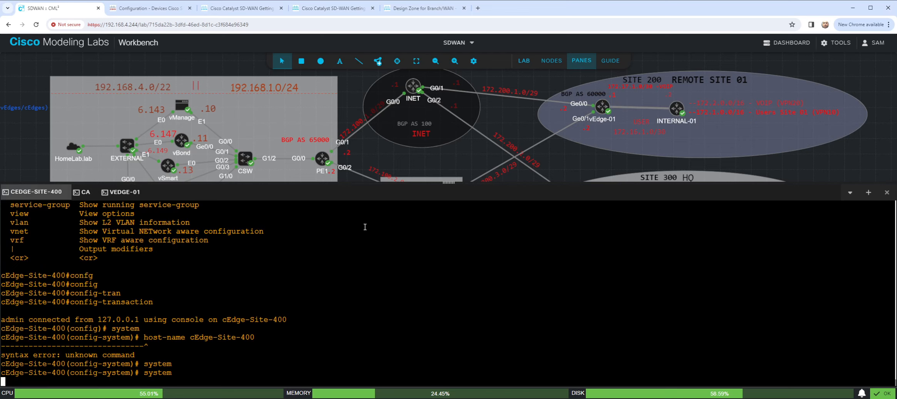
key("ctrl+v")
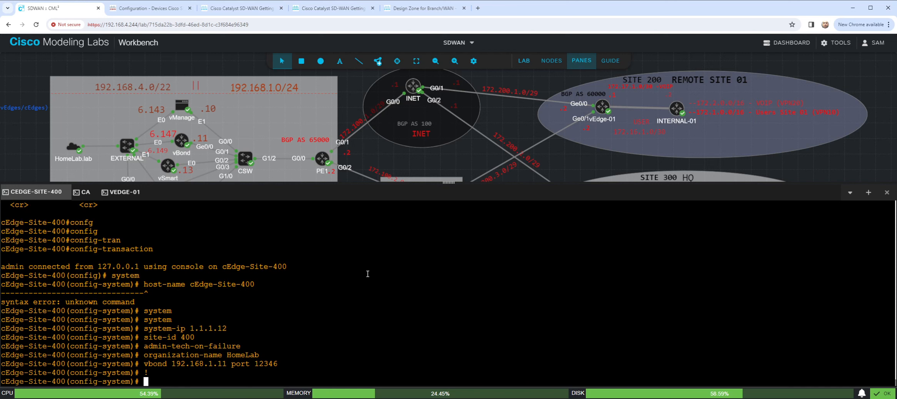
- Review the pending system changes on cEdge-Site-400 with "show configuration"
type("show confi")
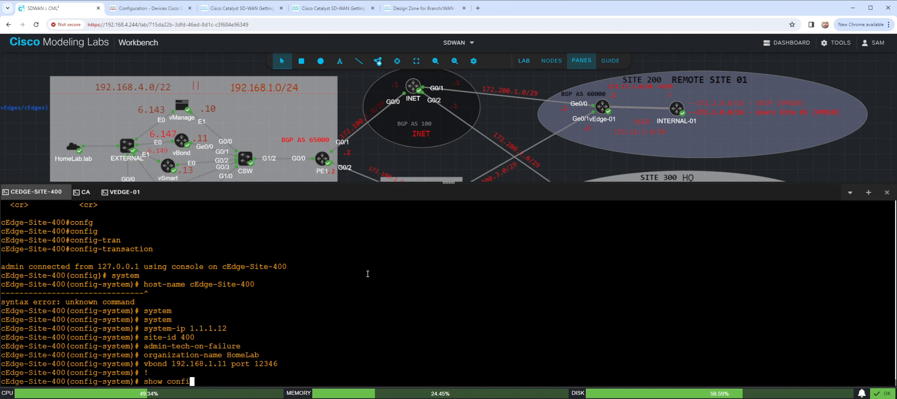
type("guration")
key("Return")
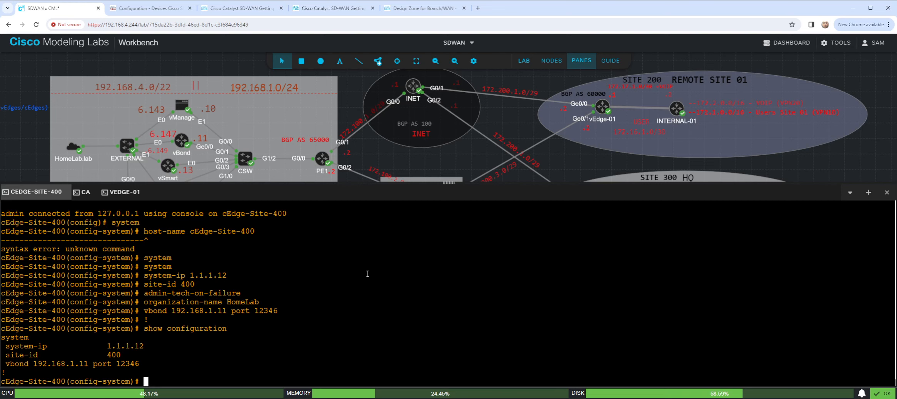
- Commit the pending system configuration on cEdge-Site-400 and get back to a clean config-system prompt
type("commit")
key("Return")
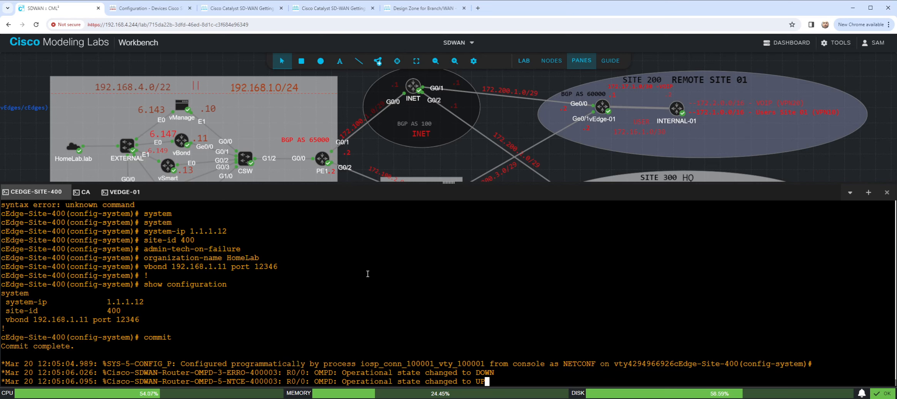
key("Return")
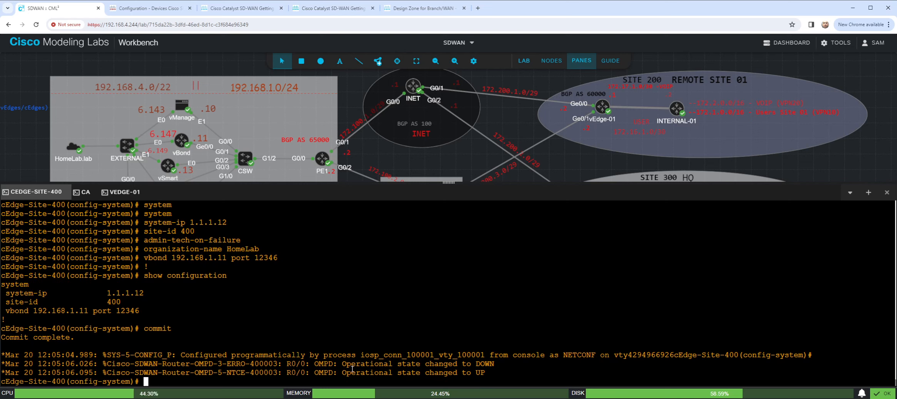
left_click_drag(352, 365, 283, 370)
left_click(282, 370)
key("Return")
key("Return")
- Discard the pending "do show" text and leave configuration mode on cEdge-Site-400 with "end"
key("Return")
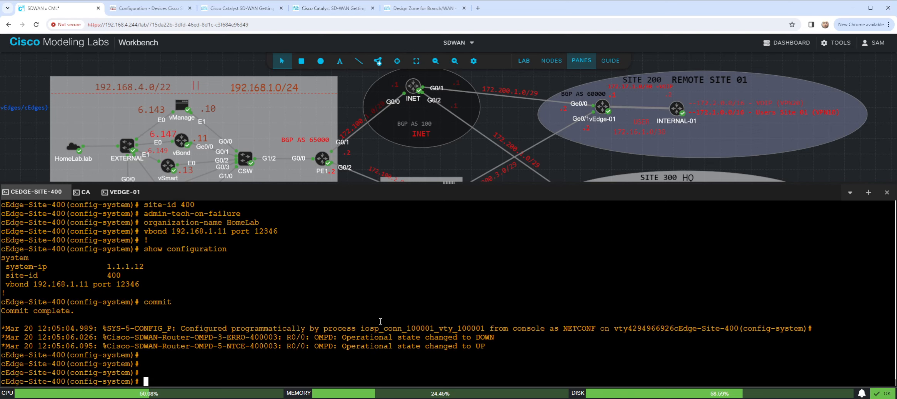
type("do show")
key("BackSpace")
key("BackSpace")
key("BackSpace")
key("BackSpace")
key("BackSpace")
key("BackSpace")
key("BackSpace")
type("end")
key("Return")
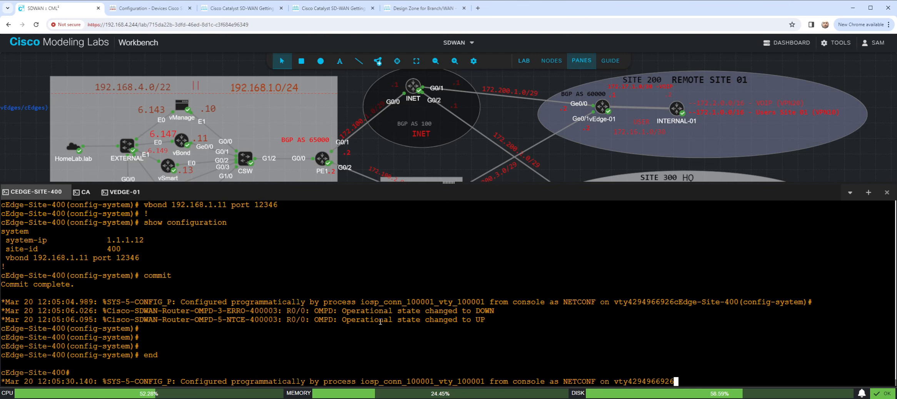
key("Return")
key("Return")
key("Return")
- Page through the full running configuration of cEdge-Site-400 with "sho run" to examine the committed settings
type("show run")
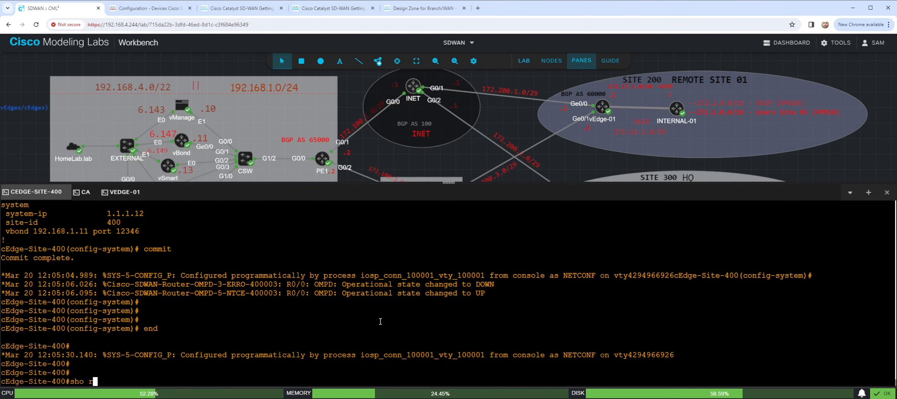
key("Return")
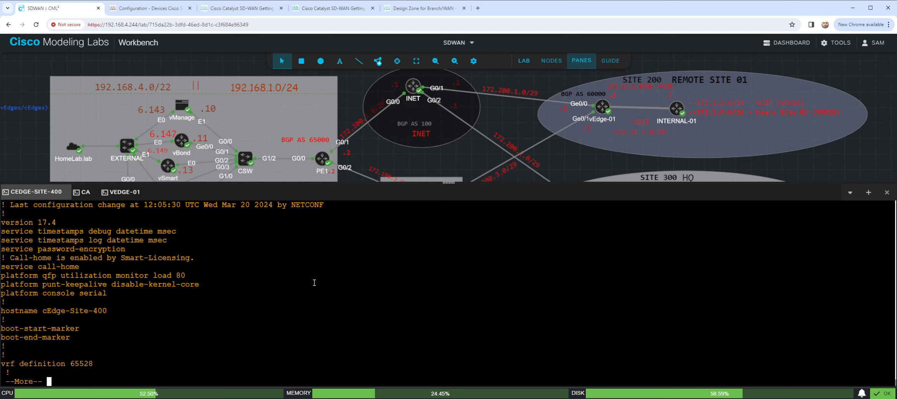
key("space")
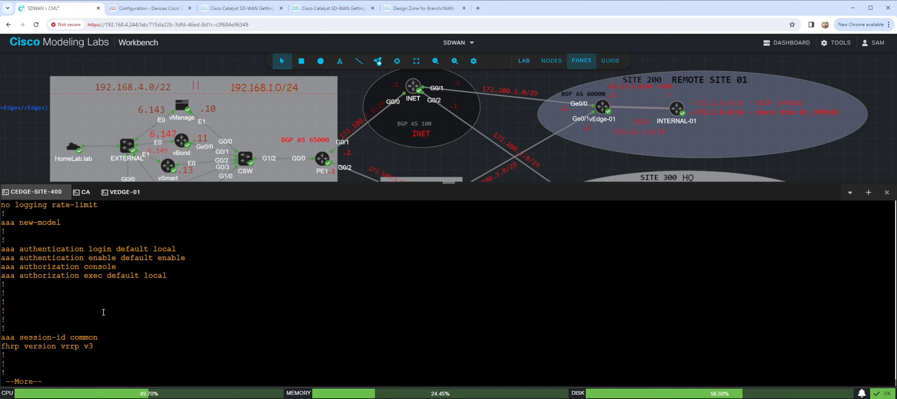
key("space")
key("space")
key("space")
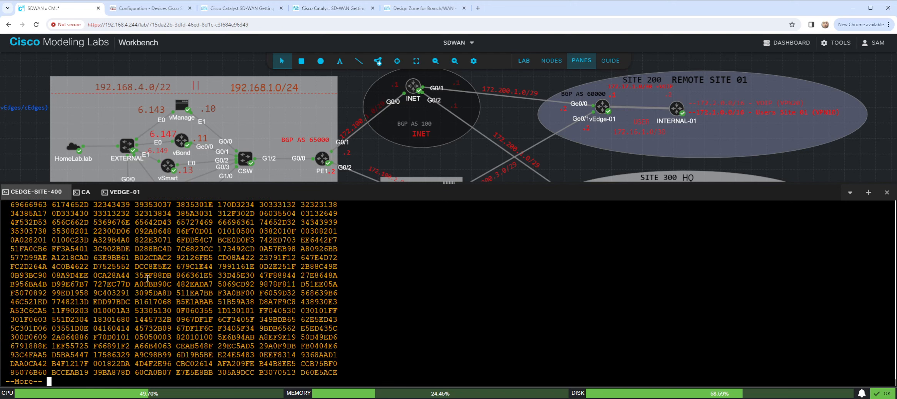
key("space")
key("space")
key("space")
key("space")
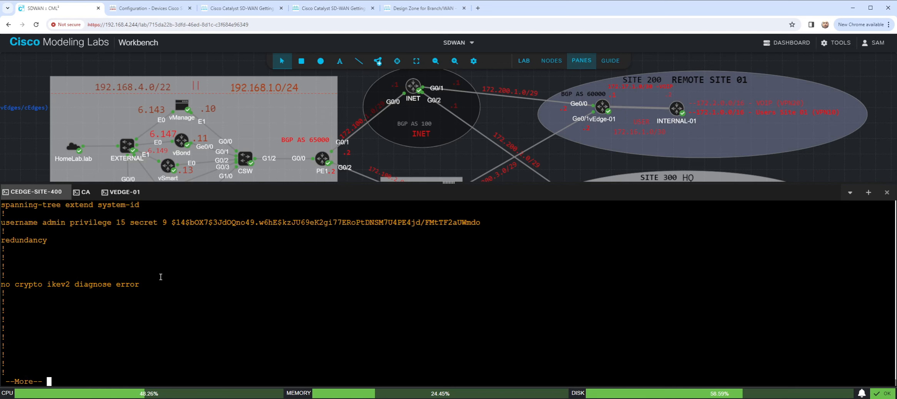
key("space")
key("space")
key("space")
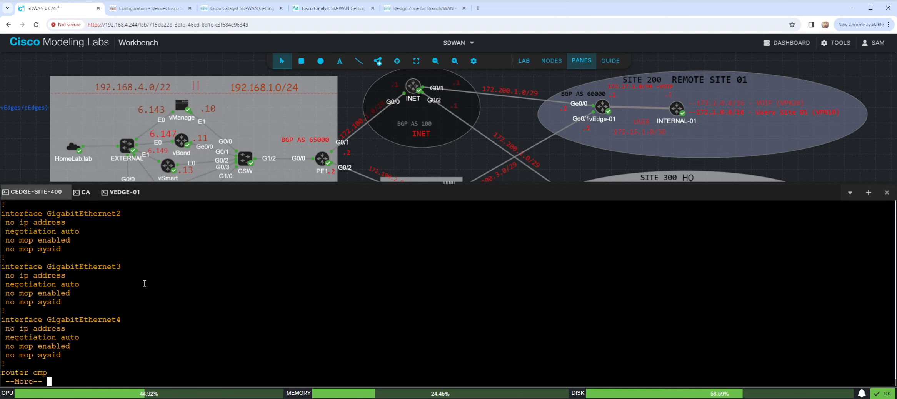
key("space")
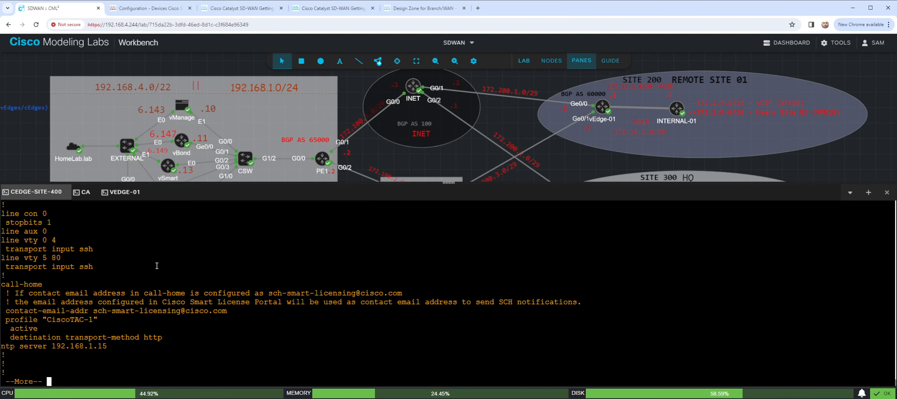
key("space")
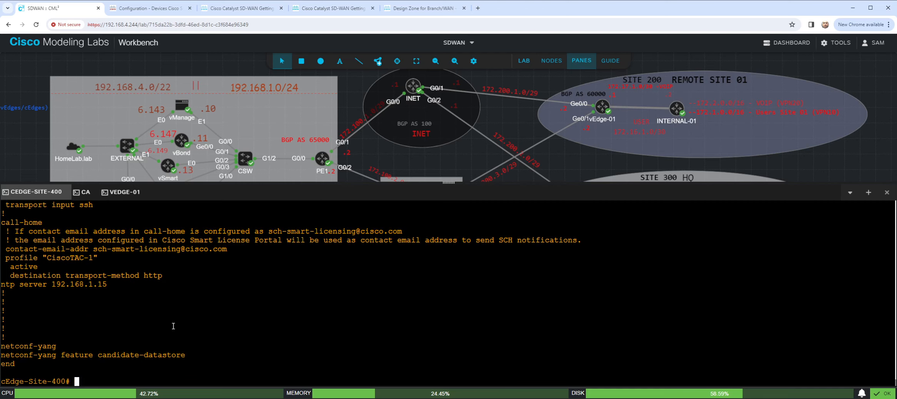
- Examine the running configuration output of cEdge-Site-400, from the interface section back to the hostname section, for the committed system settings
scroll(174, 323, "up", 15)
scroll(174, 324, "up", 7)
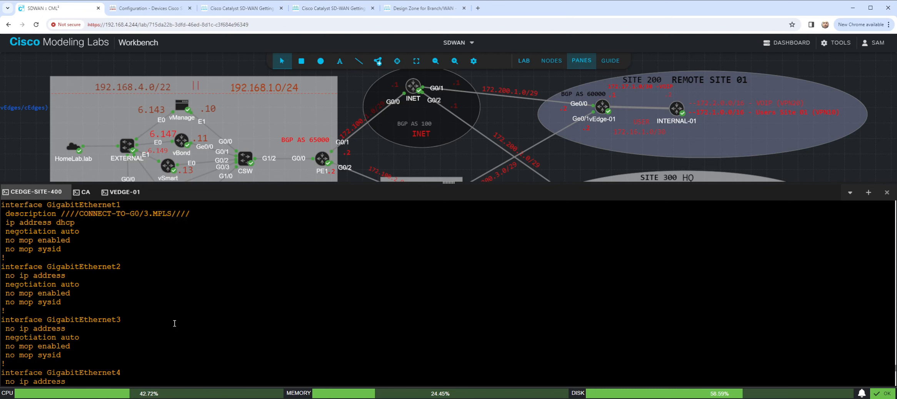
scroll(175, 323, "down", 7)
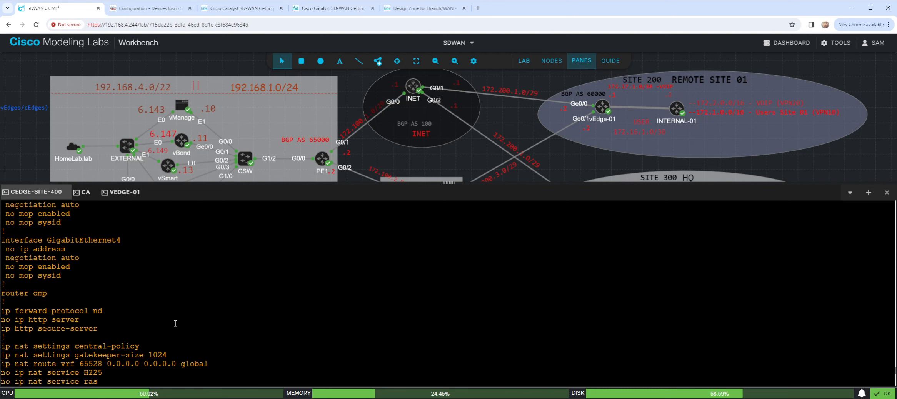
scroll(175, 323, "up", 15)
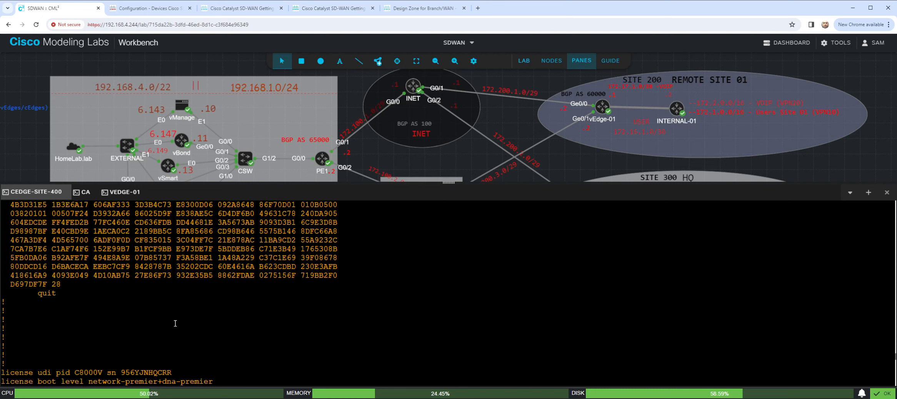
scroll(175, 324, "up", 15)
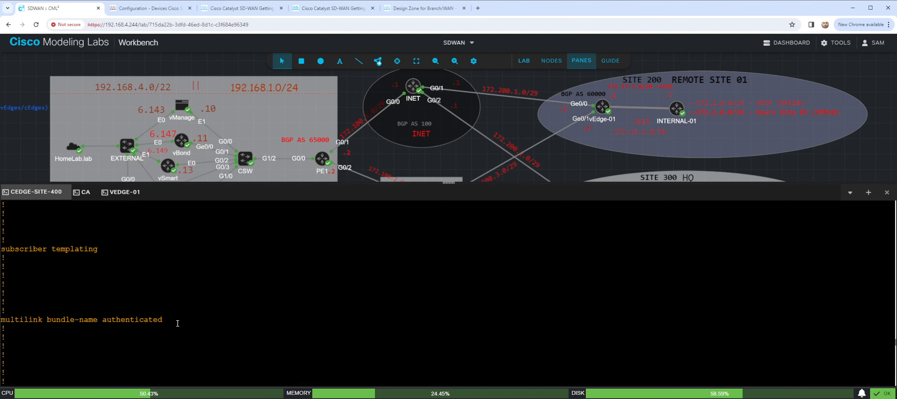
scroll(178, 324, "up", 15)
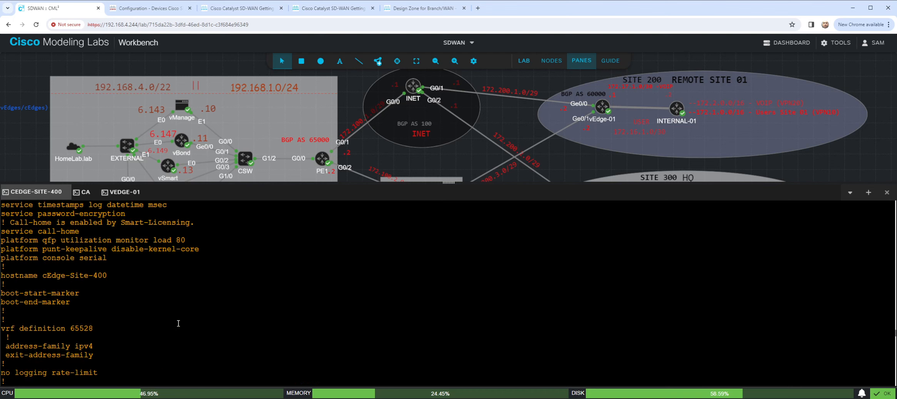
scroll(178, 324, "up", 5)
scroll(179, 324, "down", 15)
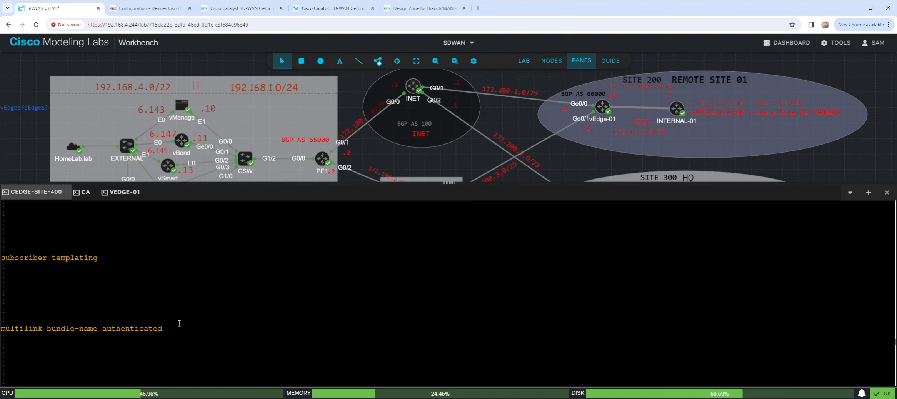
scroll(179, 323, "down", 10)
- Filter the running configuration of cEdge-Site-400 with "sho run | s system" and get back to a clean prompt
type("sho r")
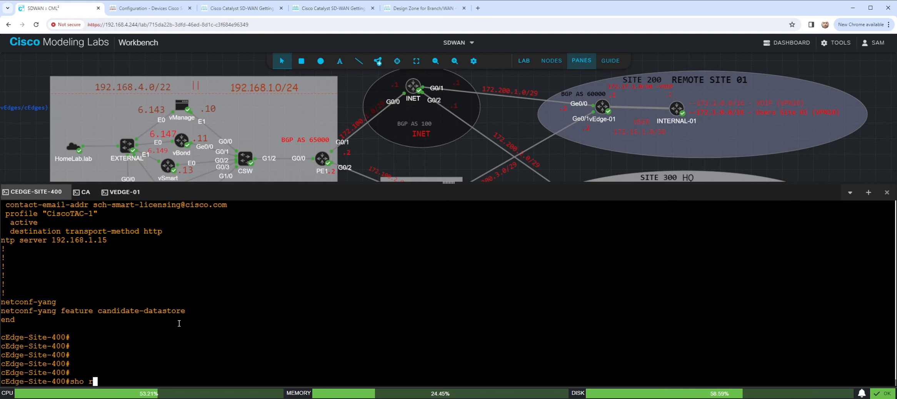
type("un | s system")
key("Return")
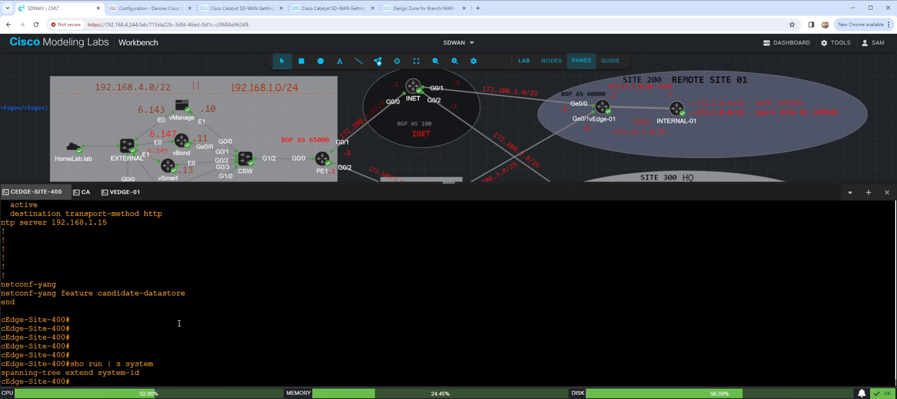
key("Return")
key("Return")
key("Return")
key("Return")
key("Return")
key("Return")
key("Return")
key("Return")
key("Return")
key("Return")
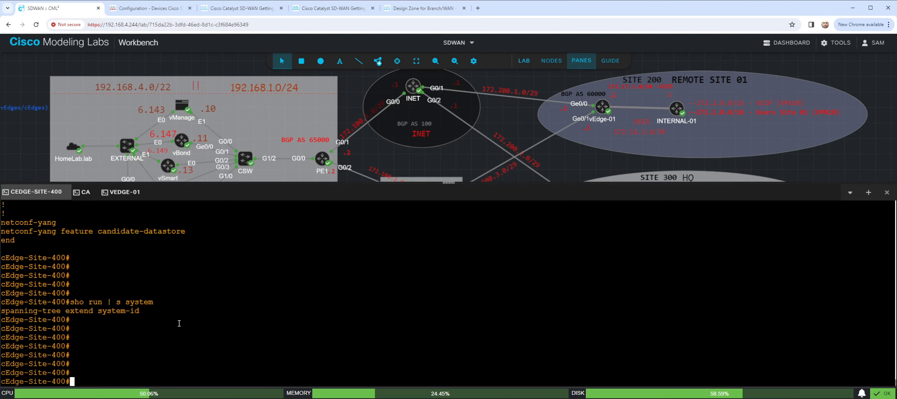
key("Return")
key("Return")
key("Return")
key("Return")
key("Return")
key("Return")
key("Return")
key("Return")
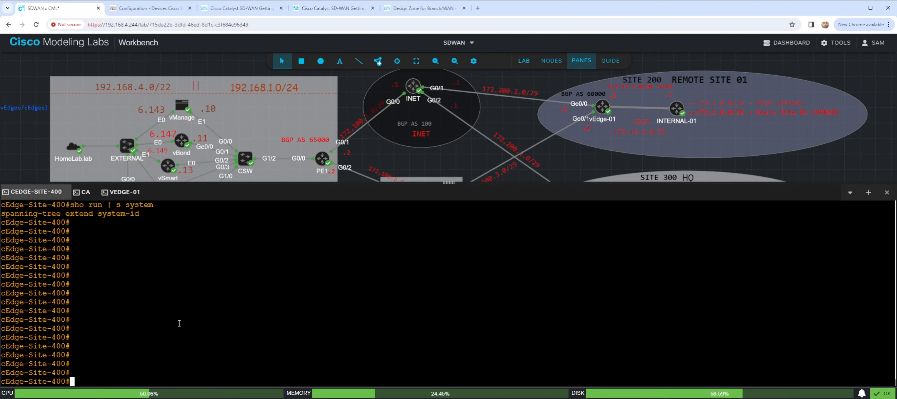
- List the available "show sdwan" options on cEdge-Site-400, including those under "show sdwan system"
type("show sdwan ?")
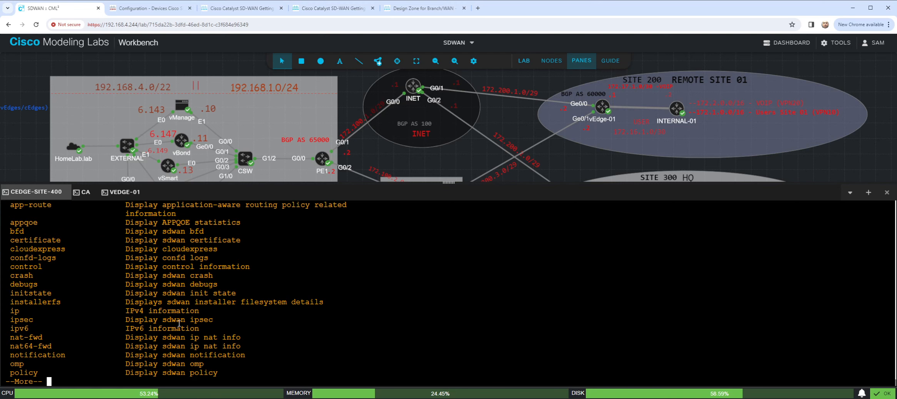
key("space")
type("sy")
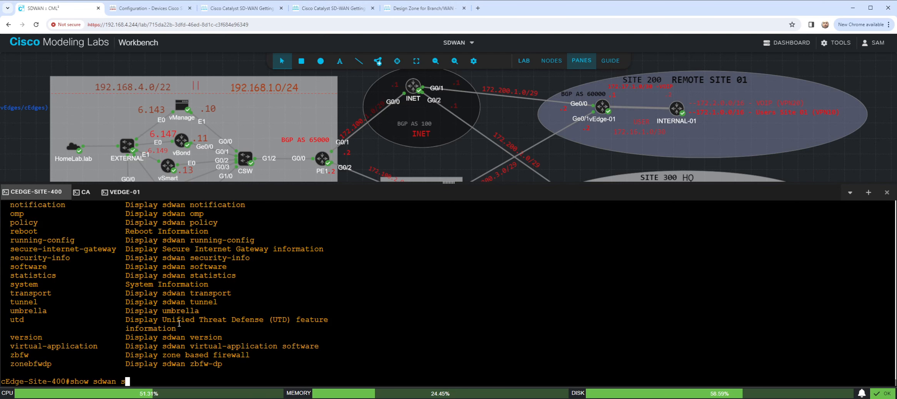
key("Tab")
type("?")
type(">")
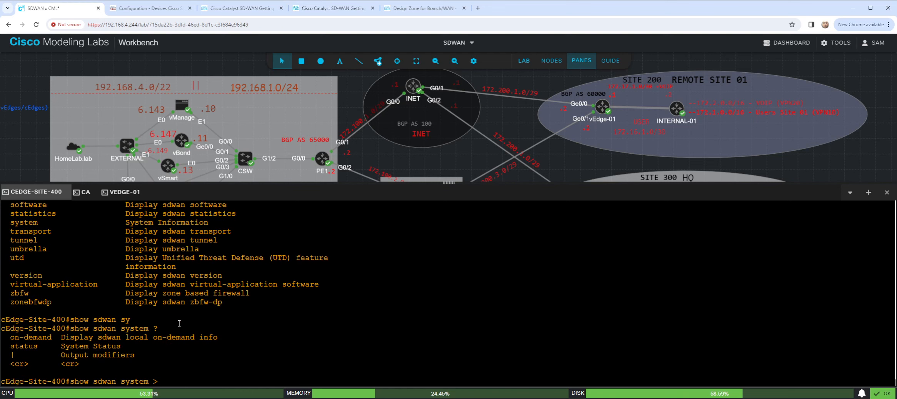
- Display the SD-WAN system status of cEdge-Site-400, page through it to the end and return to a clean prompt
key("BackSpace")
type("stat")
key("BackSpace")
key("BackSpace")
key("BackSpace")
key("BackSpace")
key("Return")
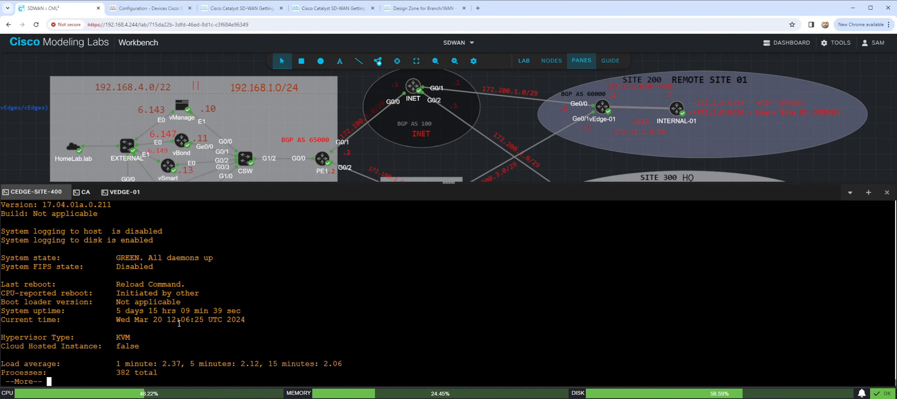
scroll(131, 257, "up", 5)
scroll(131, 258, "down", 5)
key("space")
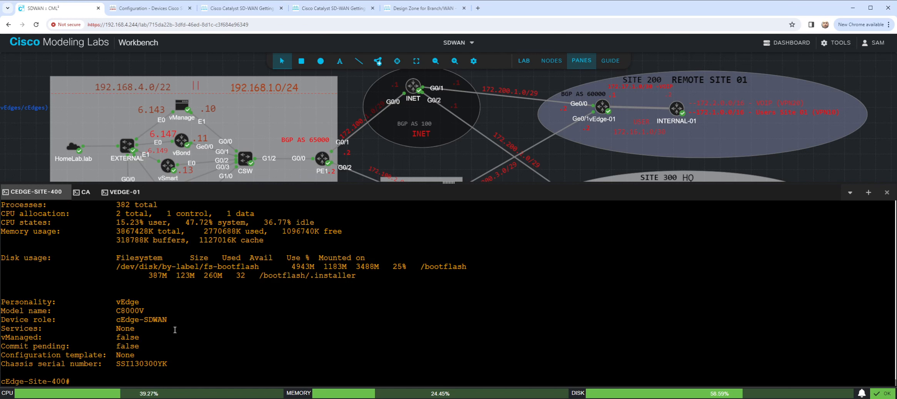
key("Return")
key("Return")
key("Return")
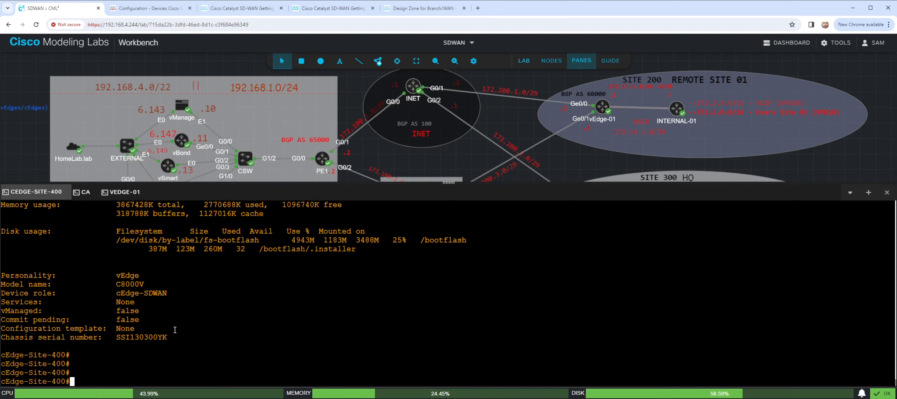
- List the "show sdwan" options again on cEdge-Site-400 and examine them for a command that displays the system settings
type("show sdwan system")
key("BackSpace")
key("BackSpace")
key("BackSpace")
key("BackSpace")
key("BackSpace")
key("BackSpace")
key("BackSpace")
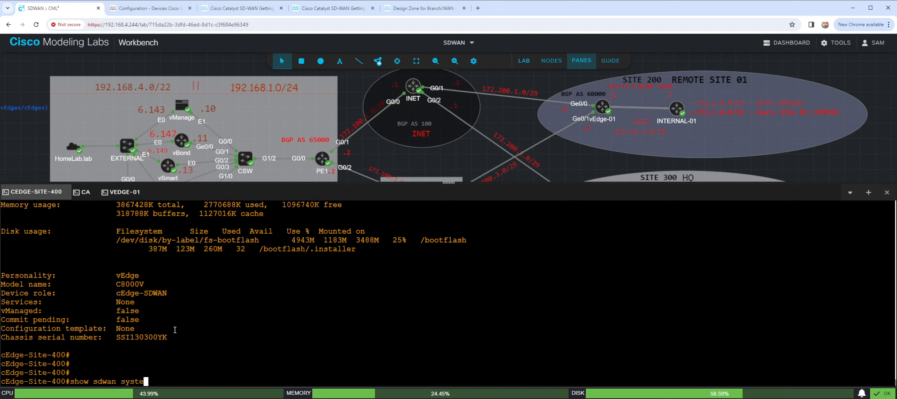
type("?")
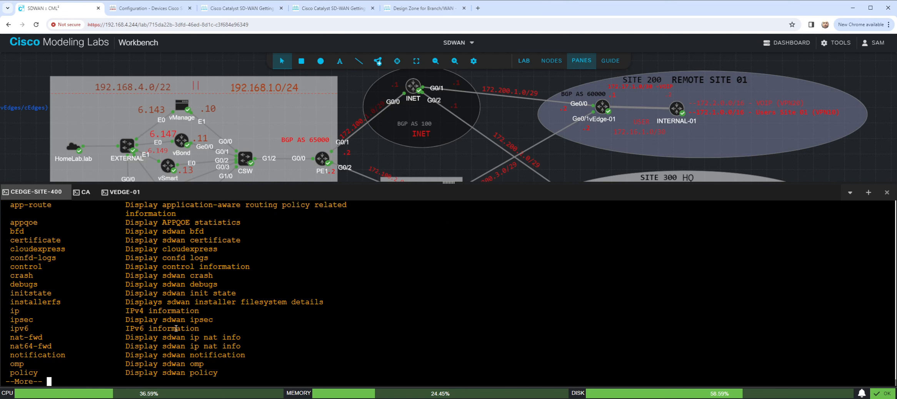
scroll(72, 305, "up", 2)
scroll(72, 306, "down", 2)
key("space")
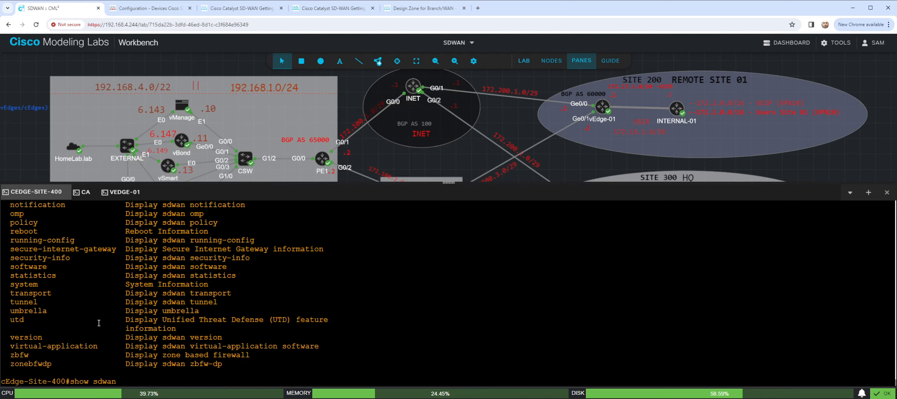
scroll(76, 349, "up", 2)
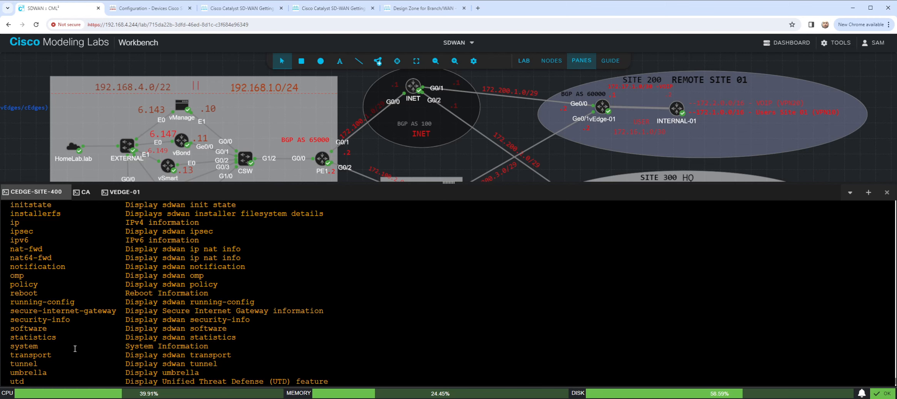
scroll(75, 349, "up", 3)
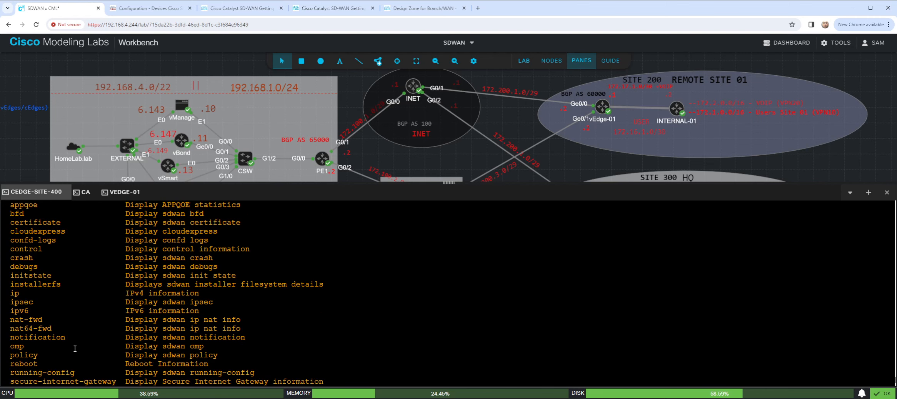
scroll(64, 325, "up", 2)
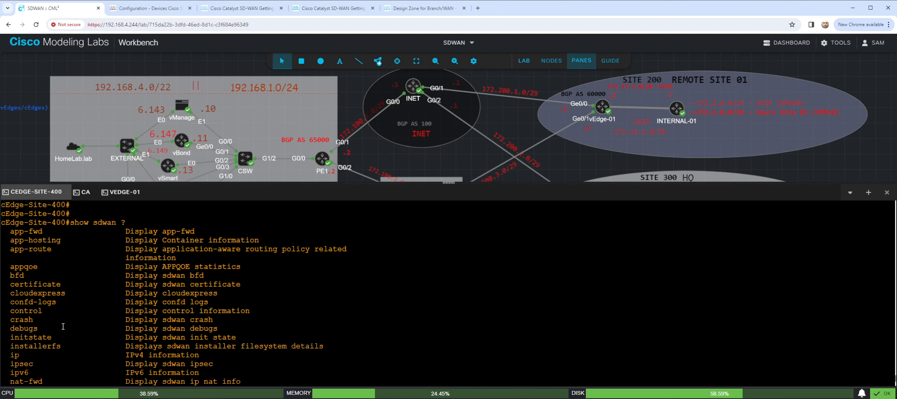
scroll(63, 327, "up", 4)
scroll(63, 327, "down", 10)
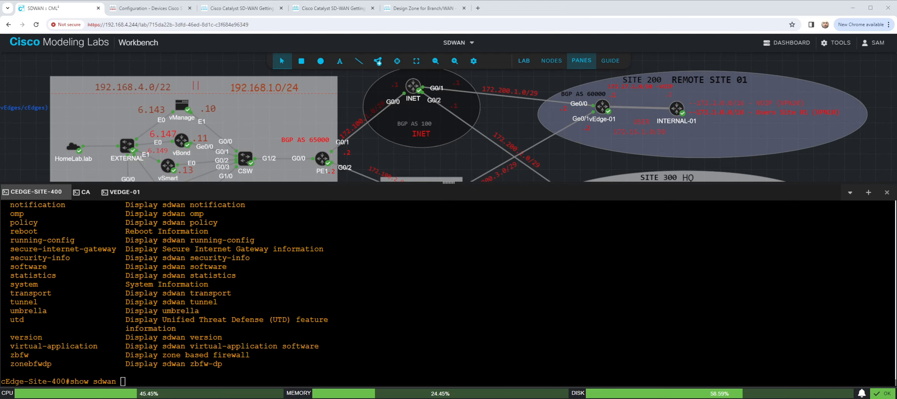
- Discard the pending "show sdwan" text on cEdge-Site-400 and get back to a clean prompt
left_click(791, 259)
key("BackSpace")
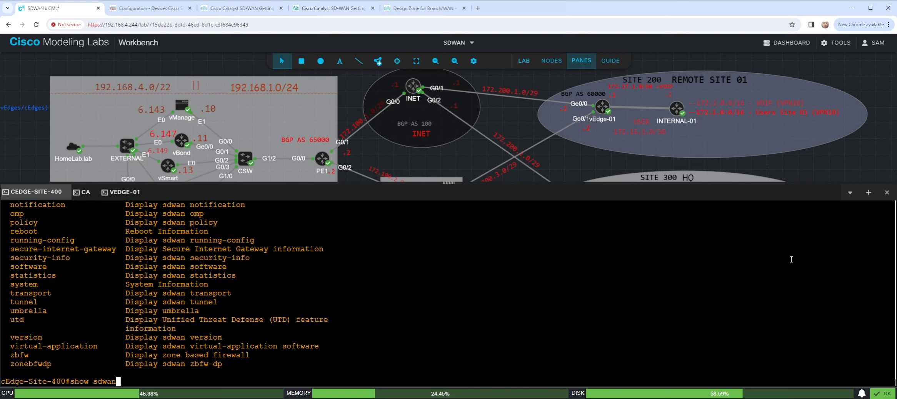
key("BackSpace")
key("BackSpace")
key("BackSpace")
key("BackSpace")
key("BackSpace")
key("BackSpace")
key("BackSpace")
key("BackSpace")
key("BackSpace")
key("BackSpace")
key("Return")
key("Return")
key("Return")
key("Return")
key("Return")
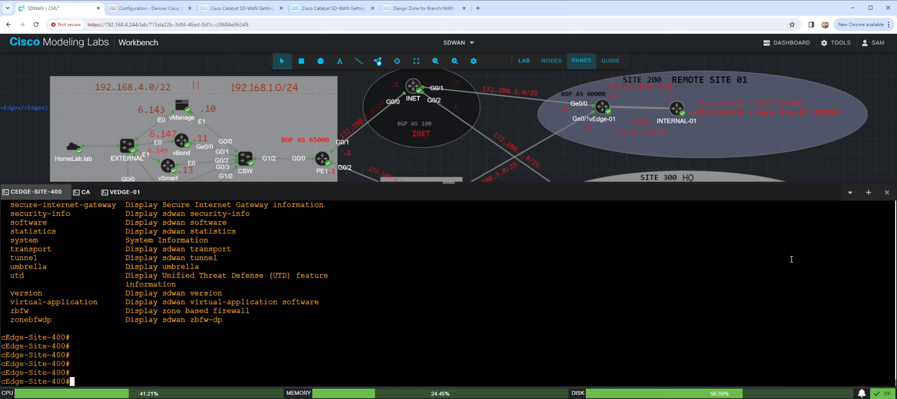
key("Return")
key("Return")
key("Return")
key("Return")
- Install the root certificate chain on cEdge-Site-400 with "request platform software sdwan root-cert-chain install bootflash:LAB-PKI.ca"
type("request p")
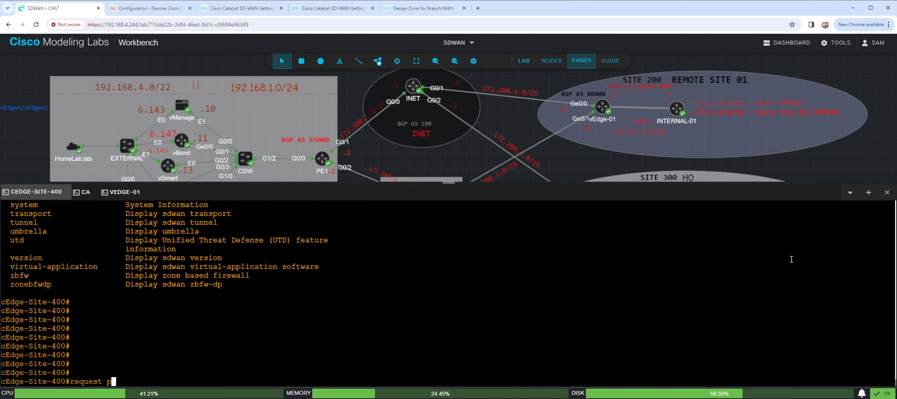
type("latform ")
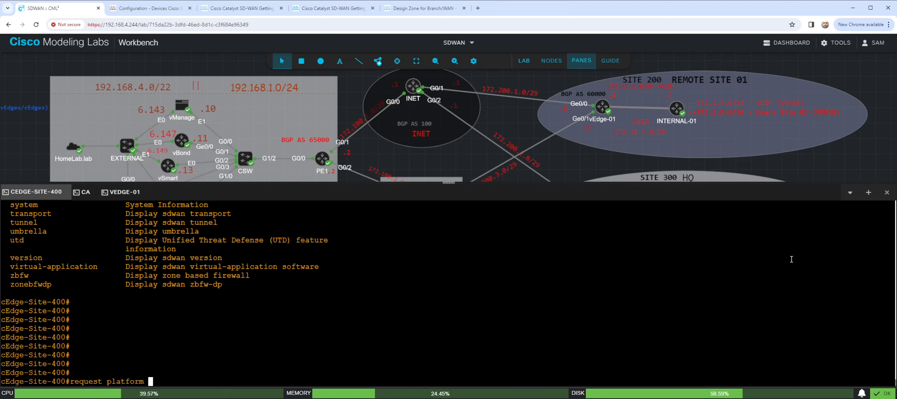
type("software sdwa")
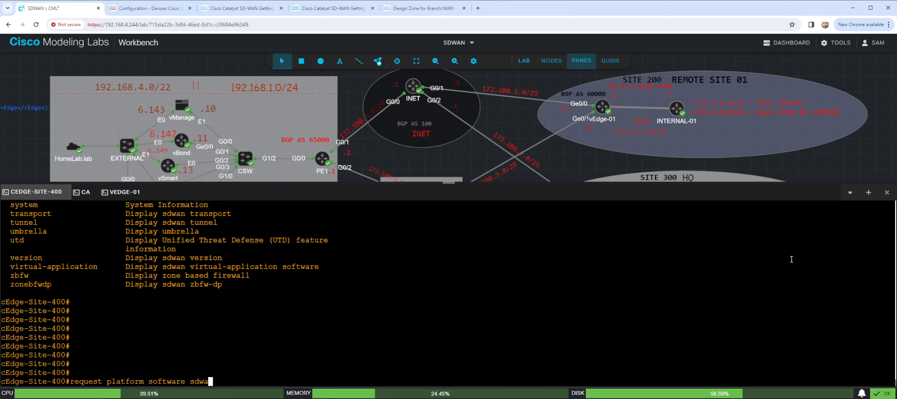
type("n root")
key("Tab")
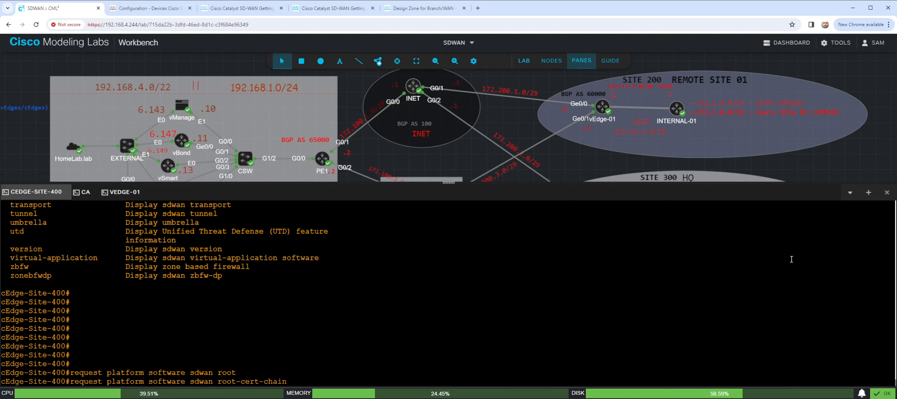
type("install bootflash")
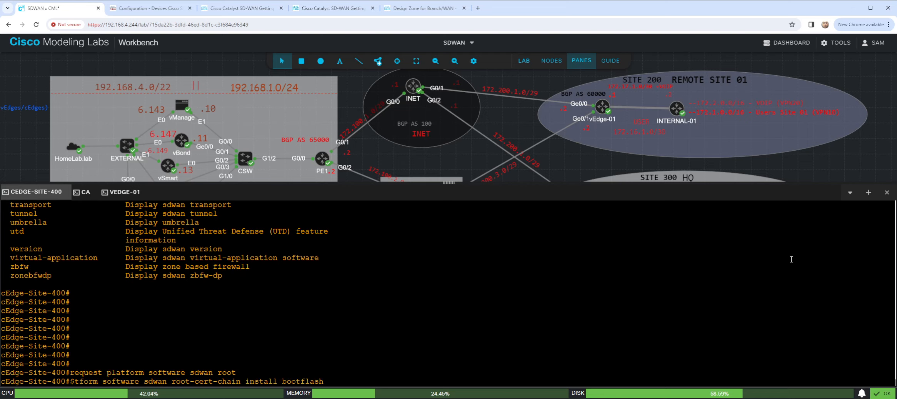
type(":LAB-PKI.ca")
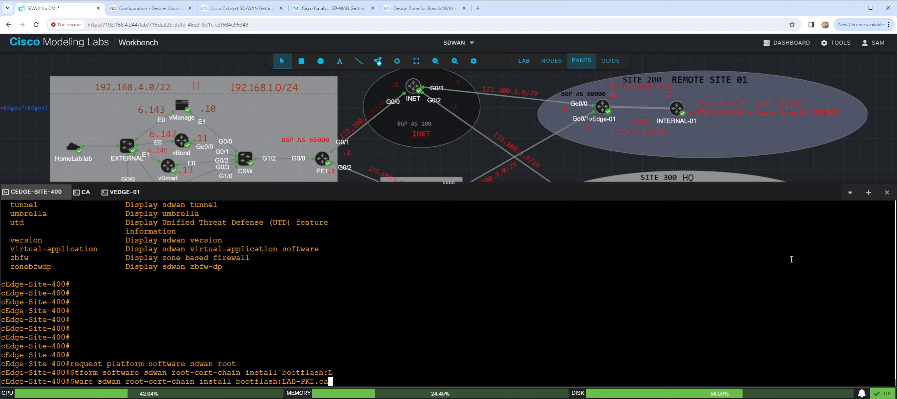
key("Return")
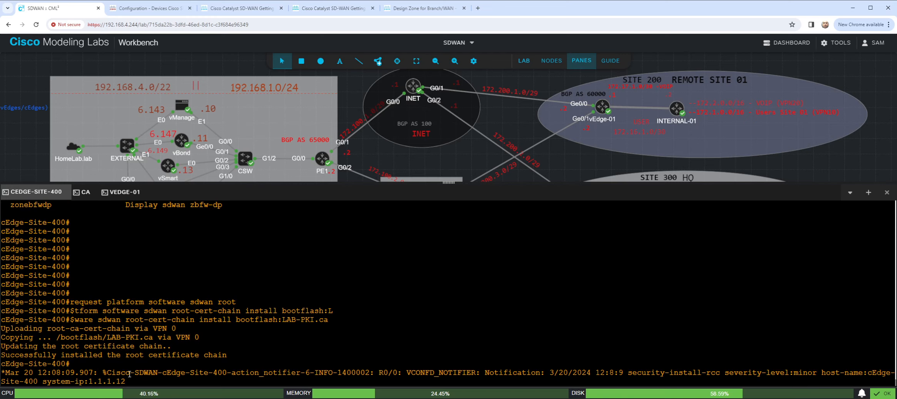
- Examine the notification logged on cEdge-Site-400 for the root certificate chain installation
left_click_drag(70, 373, 662, 373)
left_click(512, 377)
left_click(587, 332)
- Display the installed root certificate on cEdge-Site-400 with the "show sdwan certificate" command for the root CA
key("Return")
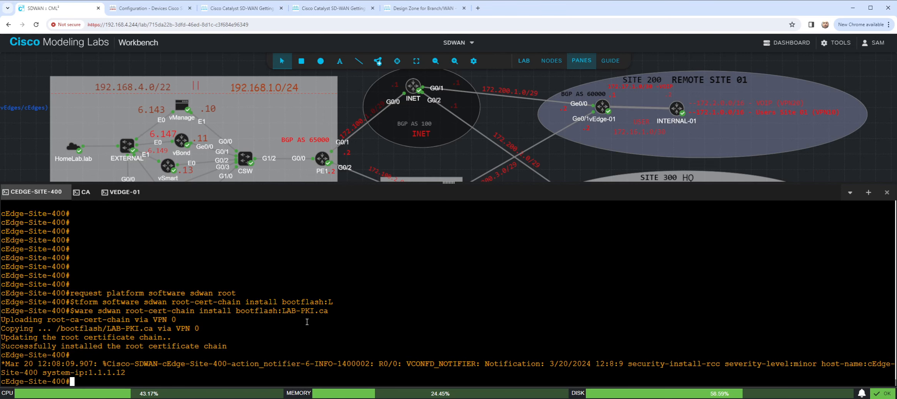
key("Return")
key("Return")
key("Return")
key("Return")
key("Return")
key("Return")
key("Return")
key("Return")
type("SH")
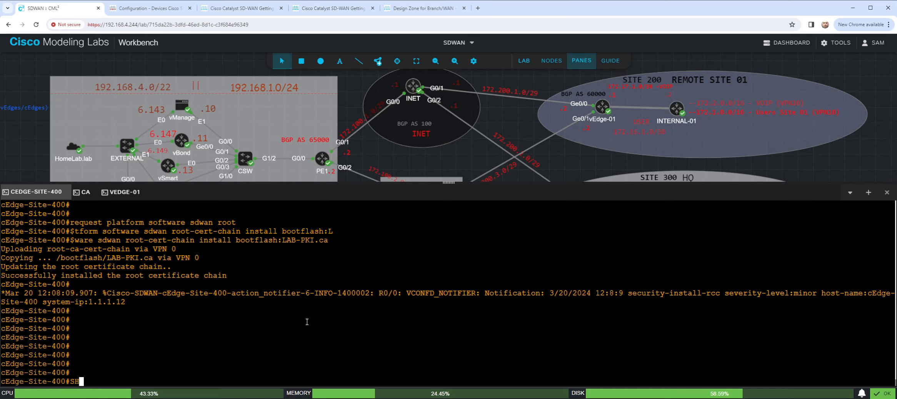
type("OW sdwan cert")
key("Tab")
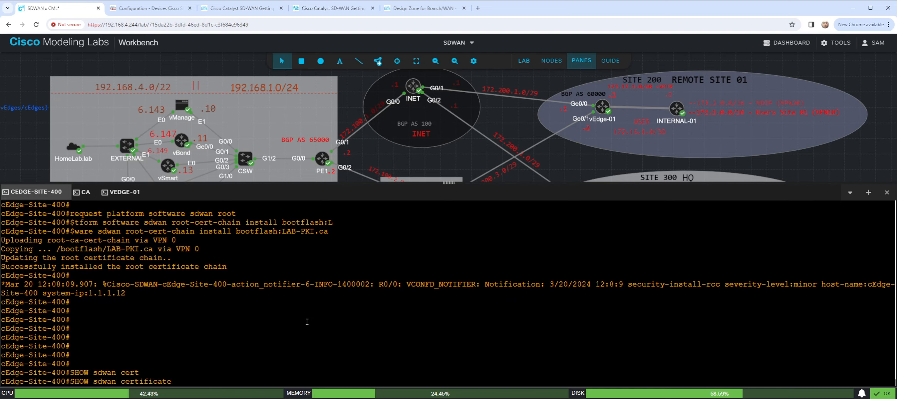
type("roo")
key("Tab")
key("Return")
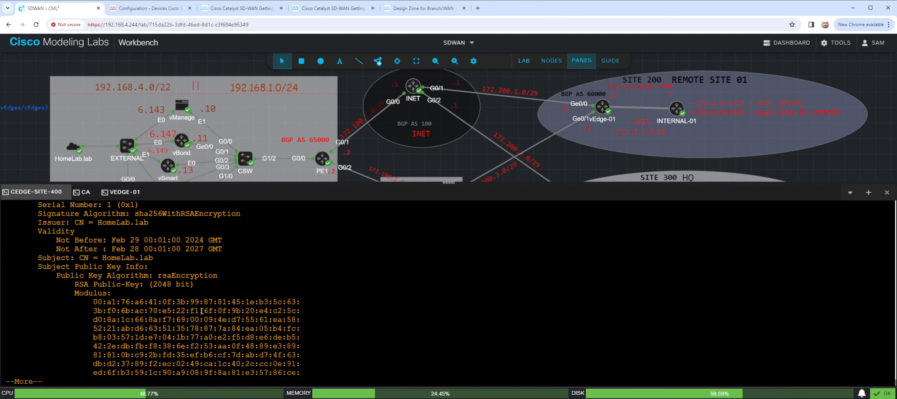
- Page through the rest of the root certificate output and examine its X509v3 extensions and signature algorithm
key("space")
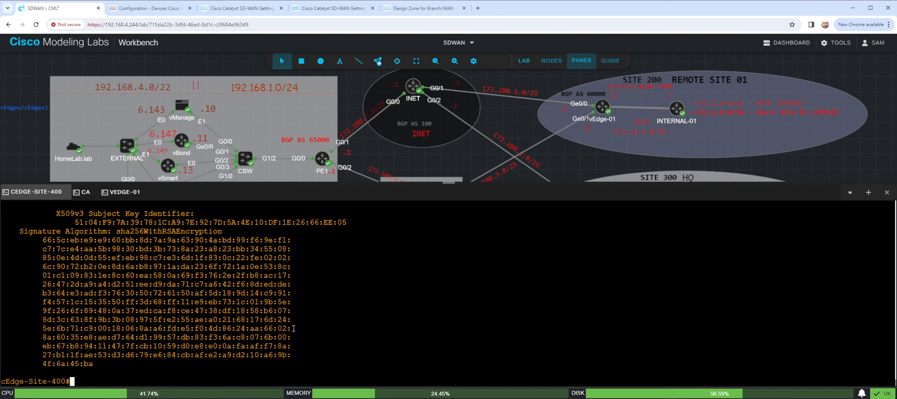
scroll(256, 311, "up", 5)
left_click_drag(24, 364, 243, 363)
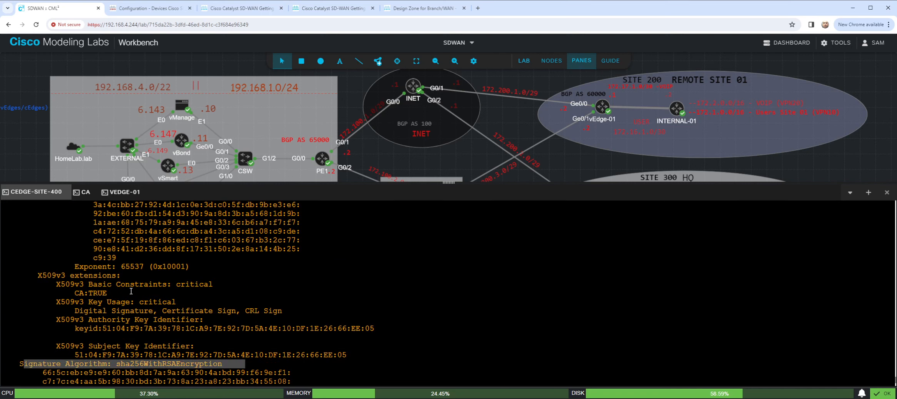
scroll(287, 309, "up", 5)
scroll(182, 325, "down", 10)
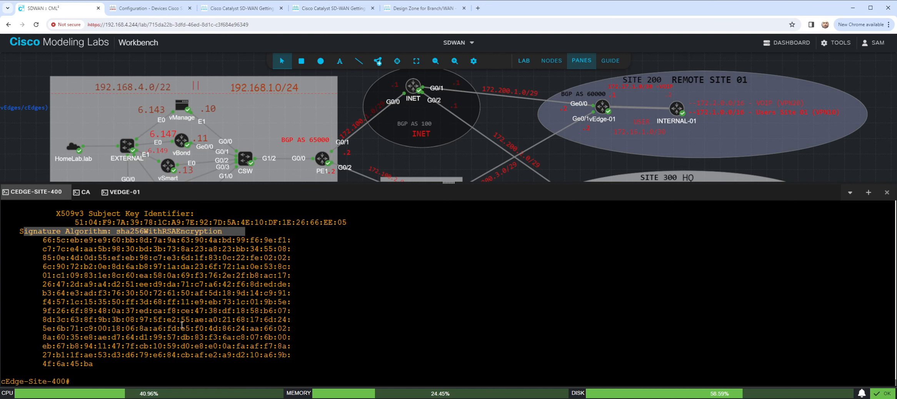
- Start the certificate signing request on cEdge-Site-400 with "request platform software sdwan csr upload bootflash:cEdge-Site-400.csr"
key("Return")
key("Return")
key("Return")
key("Return")
key("Return")
key("Return")
key("Return")
key("Return")
key("Return")
key("Return")
key("Return")
key("Return")
key("Return")
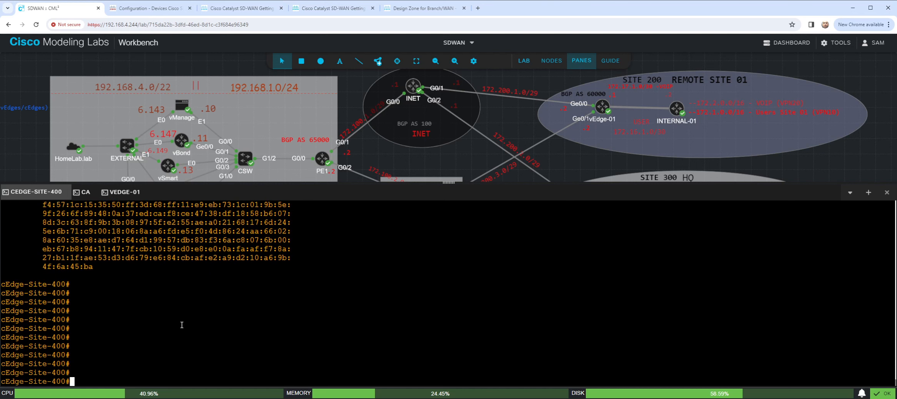
type("request plat")
key("Tab")
type("software sdwan csr up")
key("Tab")
type("bootflash:")
key("Tab")
type("cEdge-Site-400")
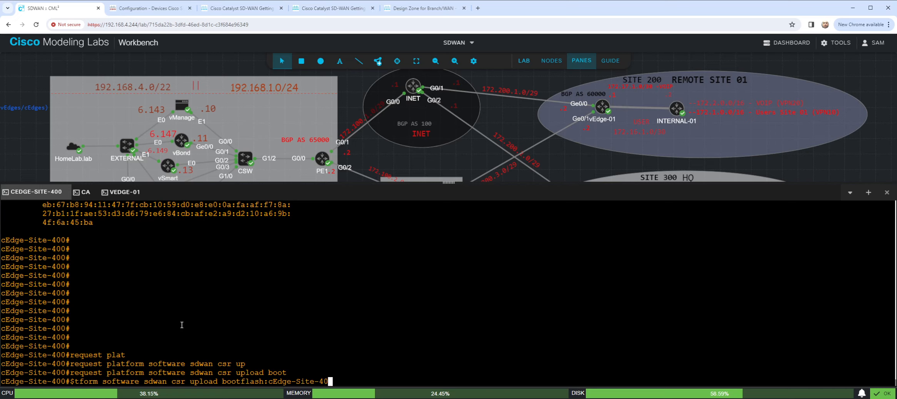
type(".csr")
key("Return")
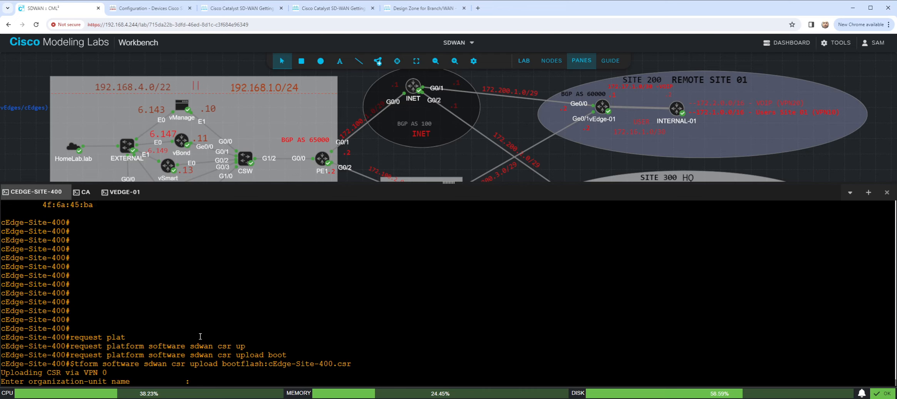
- Supply HomeLab as the organization-unit name for the signing request and repeat it for confirmation
type("HomeLab")
key("Return")
type("HomeL")
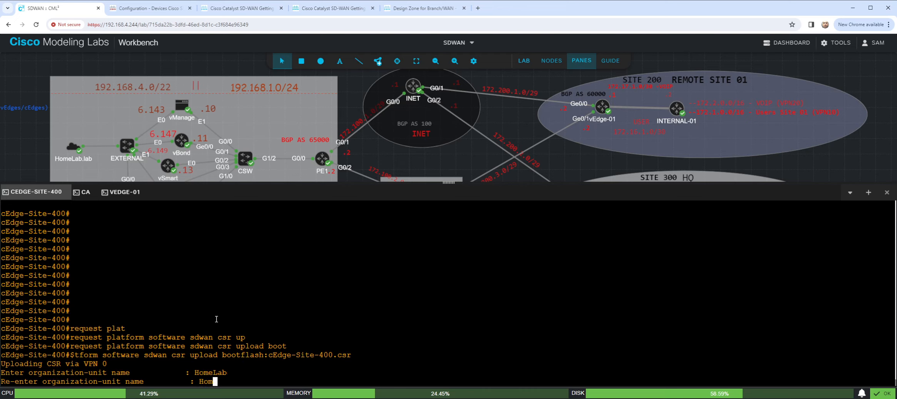
type("ab")
key("Return")
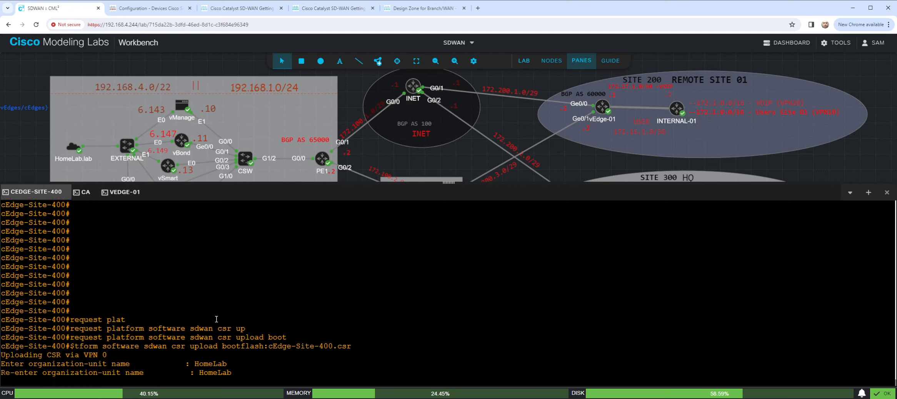
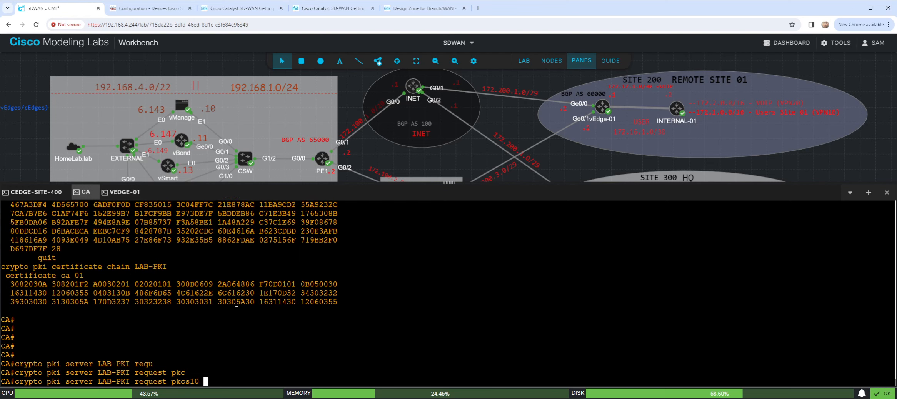
- Submit the cEdge-Site-400 certificate request to the CA with "crypto pki server LAB-PKI request pkcs10 terminal", pasting the copied request text
type("term")
key("Tab")
key("Return")
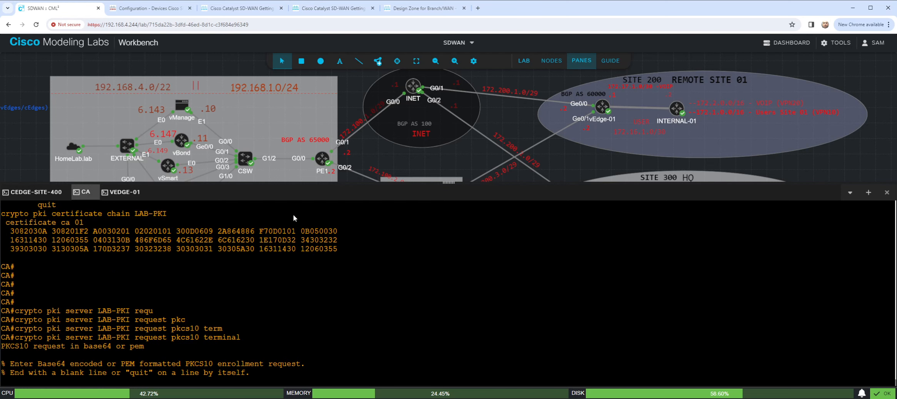
type("-----BEGIN CERTIFICATE REQUEST----- MIIDSTCCAjECAQAwgcgxCzAJBgNVBAYTAlVTMRMwEQYDVQQIEwpDYWxpZm9ybmlh MREwDwYDVQQHEwhTYW4gSm9zZTEQMA4GA1UECxMHSG9tZUxhYjEUMBIGA1UEChML VmlwdGVsYSBMTEMxRTBDBgNVBAMTPHZlZGdlLUM4Sy1lNDA0YzY2OS1lM2ZmLTRm M2ItYjkyZC0yMTZlMmRiMTc3MjQtMS52aXB0ZWxhLmNvbTEiMCAGCSqGSIb3DQEJ ARYTc3VwcG9ydEB2aXB0ZWxhLmNvbTCCASIwDQYJKoZIhvcNAQEBBQADggEPADCC AQoCggEBAMHgE4AbuCVEe4878TlrOPwd8K/WAW6gzJqlFarmWPrwpazvPzV0OjNd Ad6WhHT7rp/Tno3nvhZn5OfTpE+REzRLiMFwZyFWy1+psLWlq65OFE2BP20uoE8c cT+qORxVgKXq4KzG43AdBKHmMMjFUNRrK/MBgjHzX+Mzdyha+vqAKnoFvufQ9vqk u7KEl9zbmulytc/ocL+xwPIOs74a9ZKc5RAp5XiM06yIOr1IPx91IPNO9GN8uB17 dqKGLuLbuPrIN6f6eDiTLXBVzPh8yoLJnM1Rp5zHgxuC7NaAOwpda+fz4CiGYtrX SrT6aMFG+SjXCf5Ds5fpDLVGTqzvEX8CAwEAAaA7MDkGCSqGSIb3DQEJDjEsMCow CQYDVR0TBAIwADAdBgNVHQ4EFgQUfoS+mppEVi0VA48fF24VO6EZWpowDQYJKoZI hvcNAQELBQADggEBAIi4Dg97BYPvveemKmKgN6J9DvrIFAbOTjMF4rbcpm6QPBM8 hpT7AkfjTl4QJS1xbp7Yn9UgQ5DIdYT5Vuzae9Z3uIr+crNn0OoAo2Un4Sq8ayGE eAxApgKIW4DTzySJ5NWooesQTd01Y5mjNu66pQRqjrbGKj1N1QBVMAbPVgkS9l7B 3091oVb7rfjmjTVjeDhjhausfbfmloPtUEiwzjpmcoQlwQtA0y0ktGbbpL95HLGP RqbcYjXRgdOP2ow2S1zP/8AWIvvHDny7l4sJOehQpB7pImvCPE35AH0m63dclIAE 07AZlQEmAK1LZ62xGhJ6nDyT0ZEdEXRjj5hoNFQ= -----END CERTIFICATE REQUEST-----")
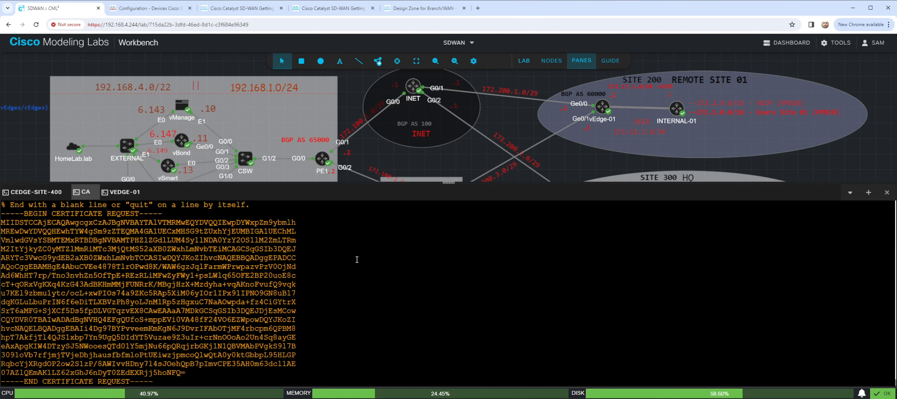
key("Return")
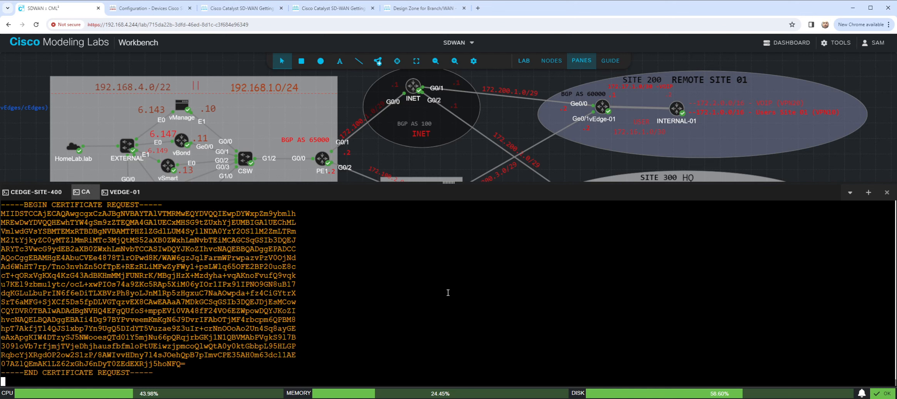
key("Return")
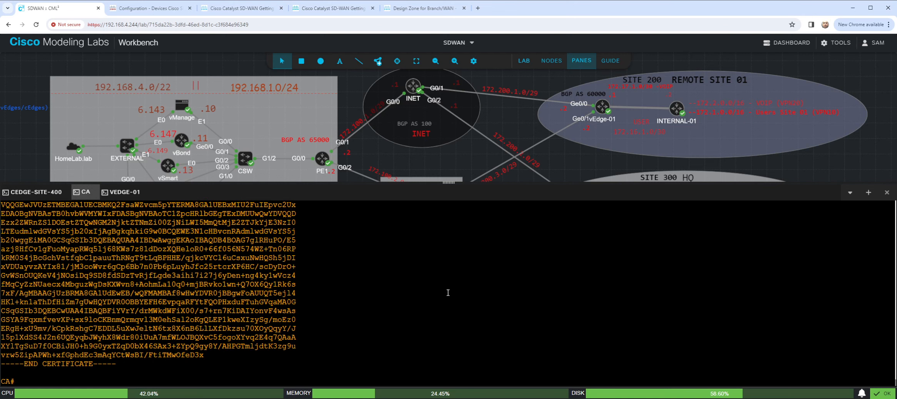
- Copy the granted certificate from the CA console, from the BEGIN CERTIFICATE line through the END CERTIFICATE line
scroll(124, 249, "up", 2)
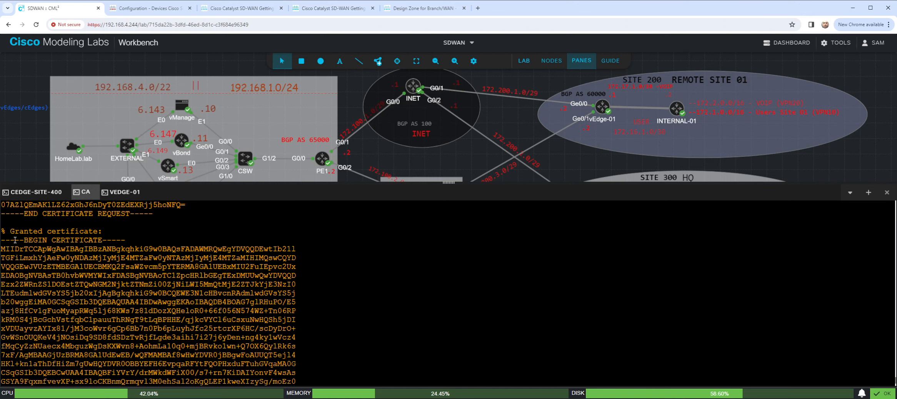
left_click_drag(4, 239, 15, 384)
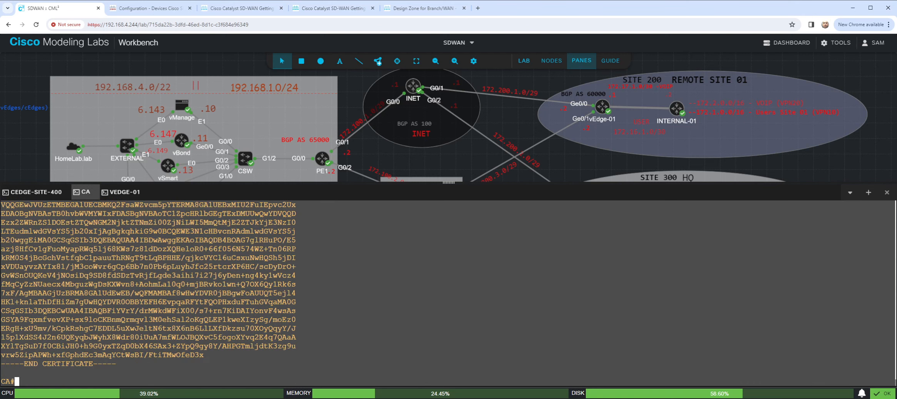
left_click_drag(158, 358, 117, 364)
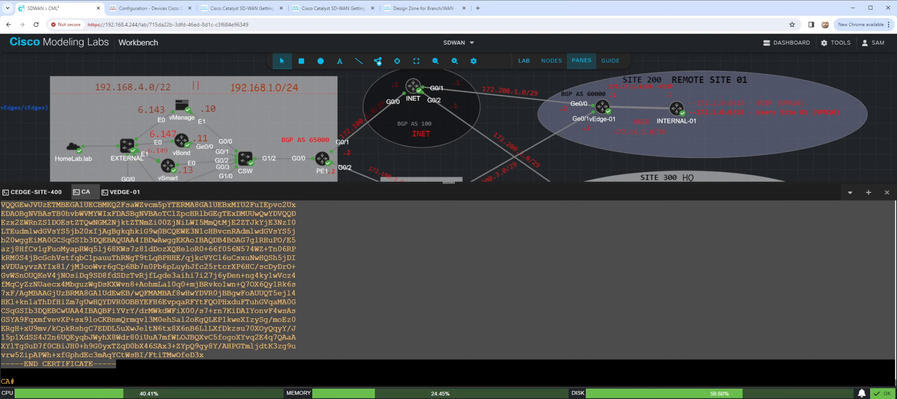
- Return to the cEdge-Site-400 console and display its system time with "sho clock"
left_click(49, 196)
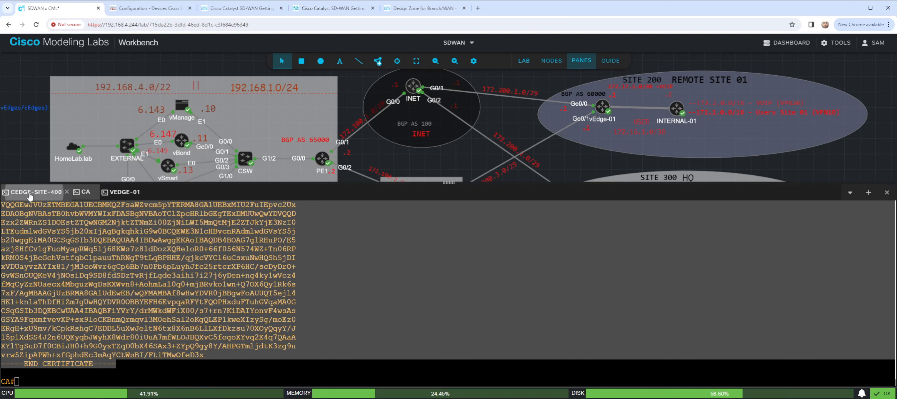
left_click(281, 316)
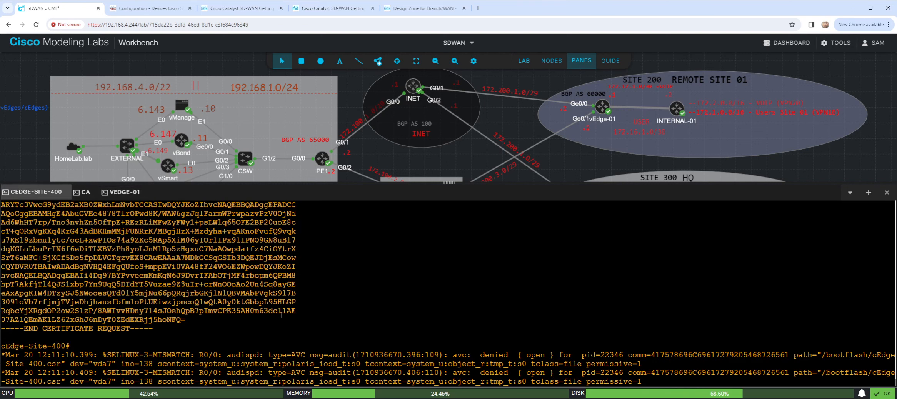
key("Return")
key("Return")
key("Return")
key("Return")
key("Return")
key("Return")
key("Return")
key("Return")
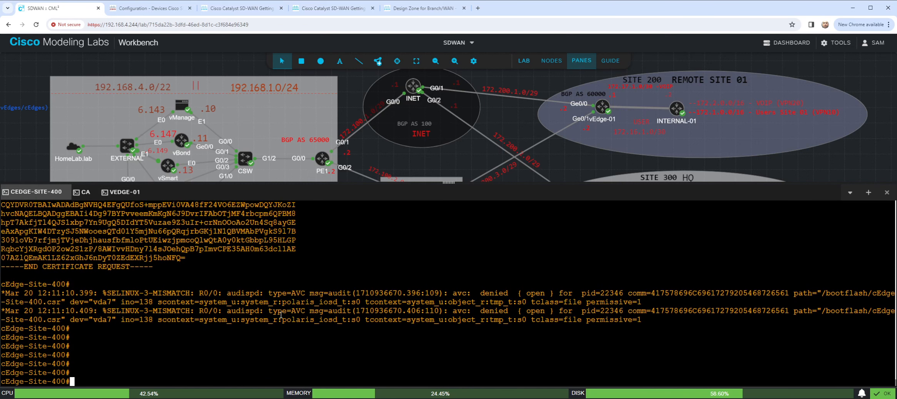
type("sho clock")
key("Return")
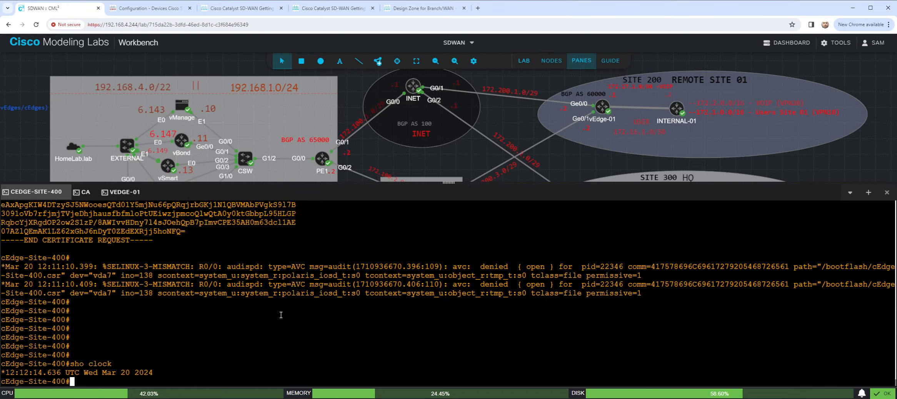
key("Return")
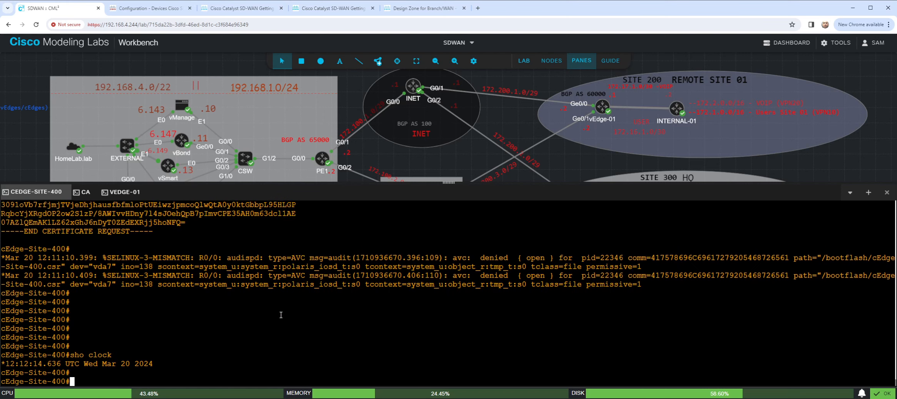
- Enter the Tcl shell on cEdge-Site-400 and begin a puts statement containing a bracketed open expression
key("Return")
type("tclsh")
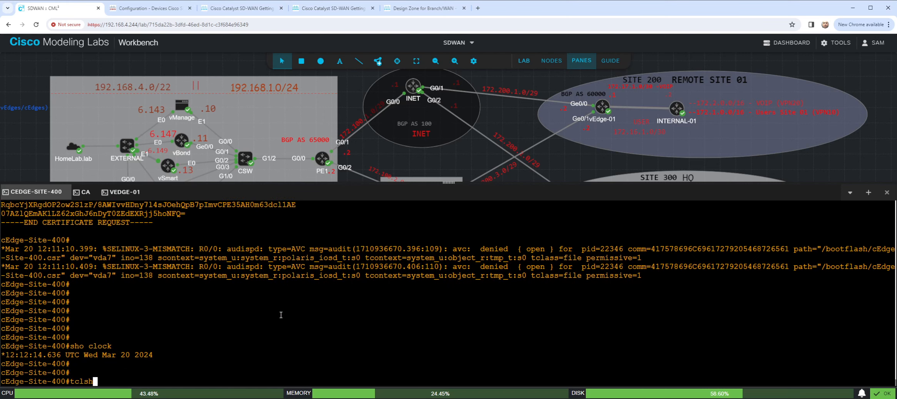
key("Return")
type("put")
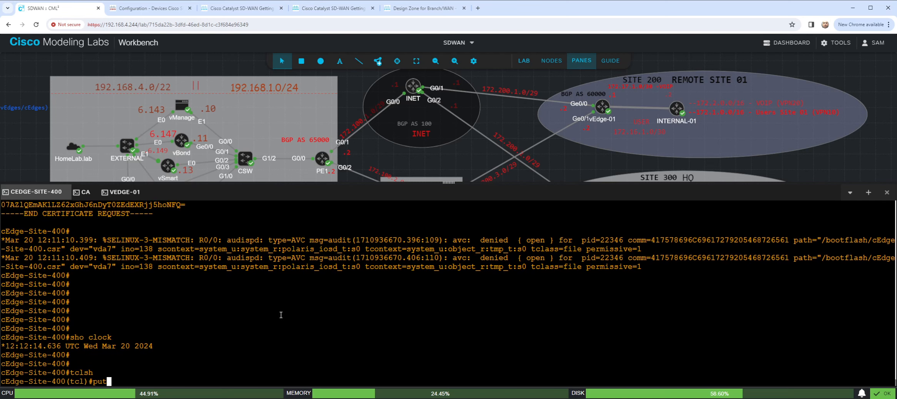
type("s []")
key("Left")
type("open ")
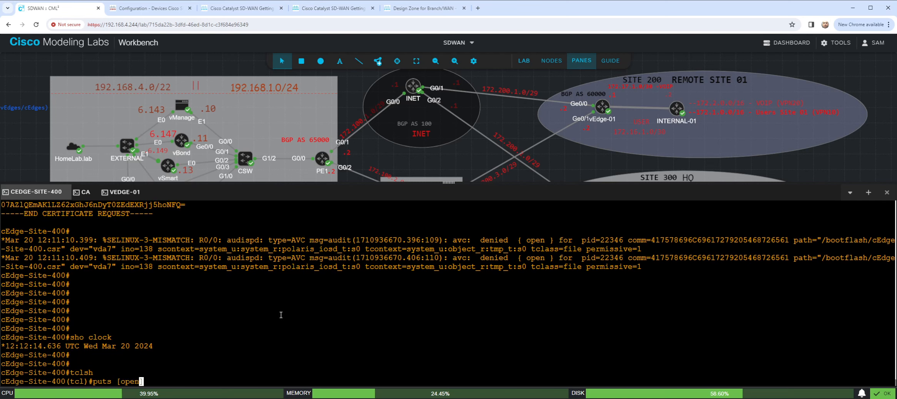
type("\"boot\"")
- Complete the open expression with "bootflash:cEdge-Site-400.crt" in w+ mode and start the brace-enclosed content block
key("Left")
type("bootflash")
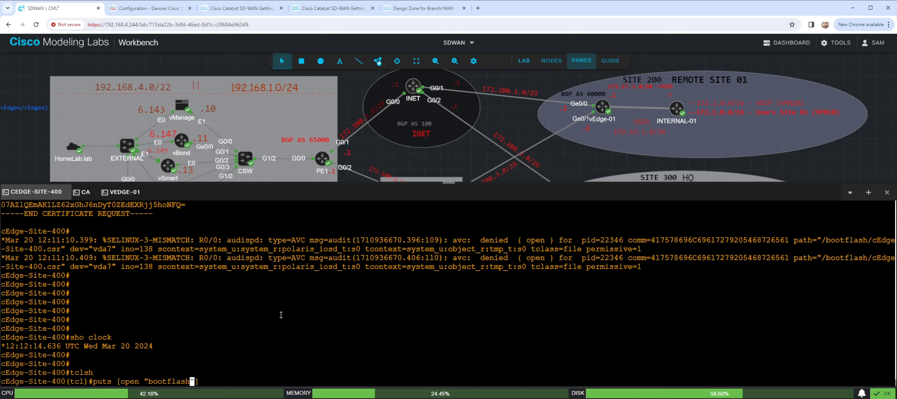
type(":")
type("c")
type("Edge-")
type("Site-")
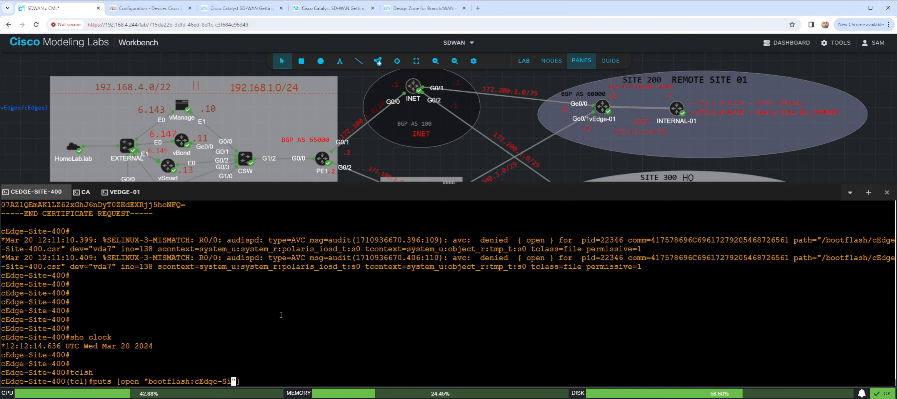
type("400")
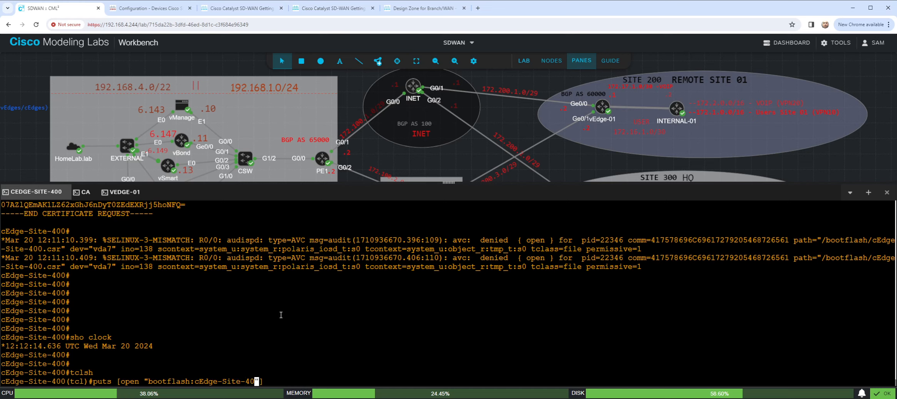
type(".crt")
key("Right")
type("w+] {")
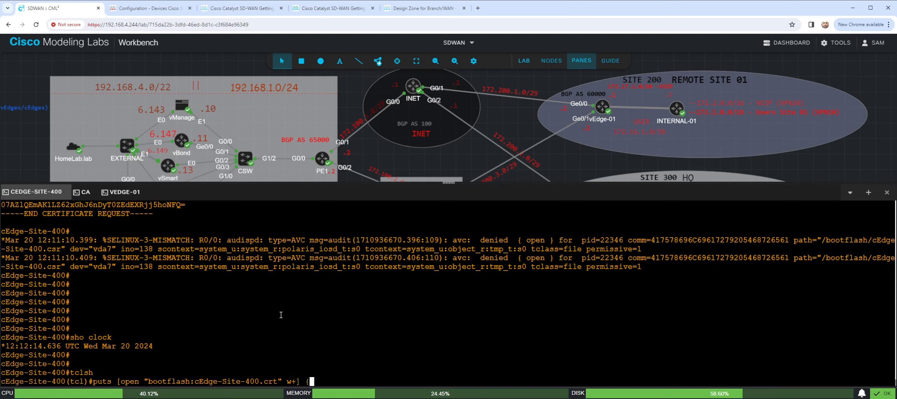
key("Return")
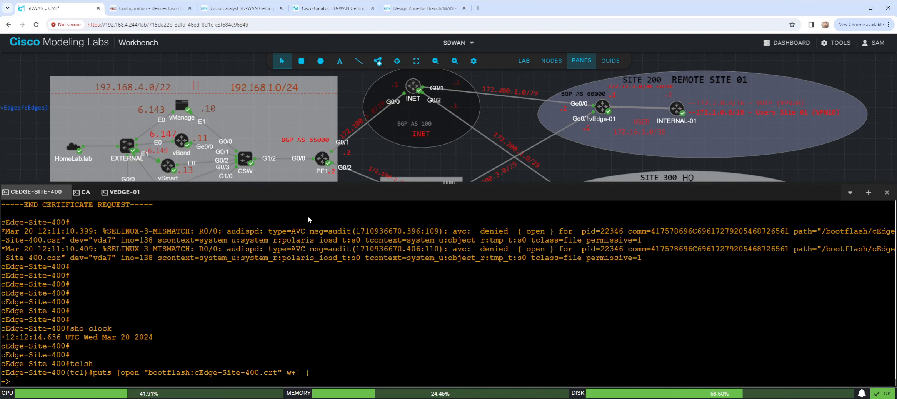
- Paste the granted certificate into the content block, close it with a brace, and exit the Tcl shell
key("ctrl+v")
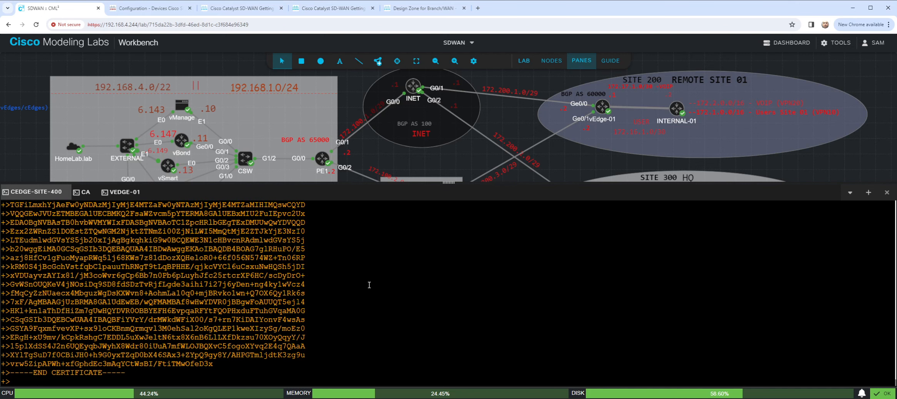
type("}")
key("Return")
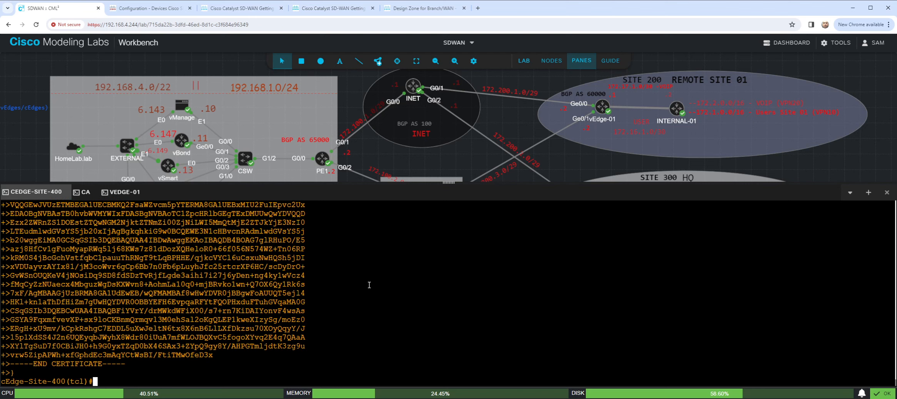
type("exit")
key("Return")
key("Return")
key("Return")
key("Return")
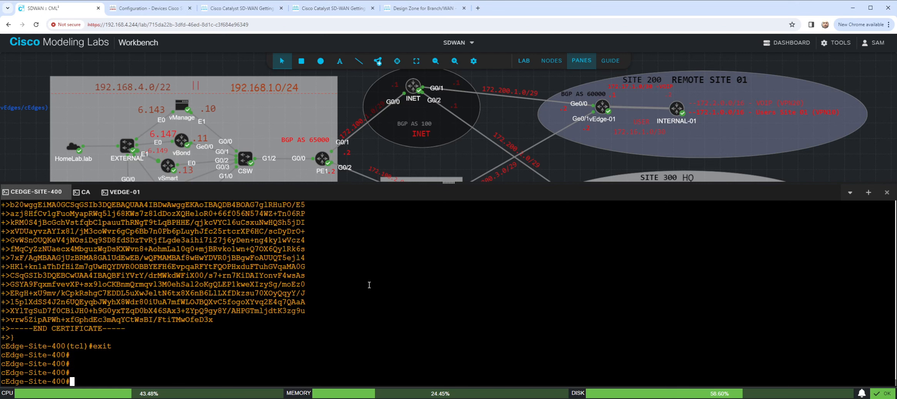
key("Return")
key("Return")
key("Return")
- Check the new certificate file on cEdge-Site-400 with "dir bootflash:cEdge-Site-400.crt"
type("dir")
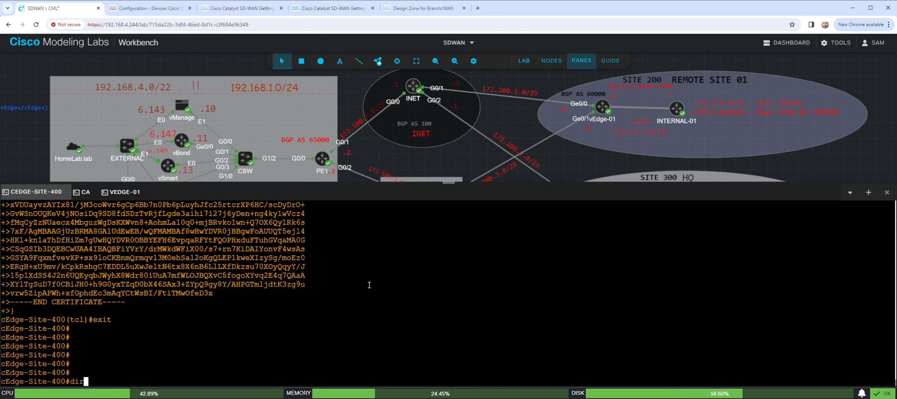
type(" bgoo")
key("Tab")
key("BackSpace")
key("BackSpace")
key("BackSpace")
type("oot")
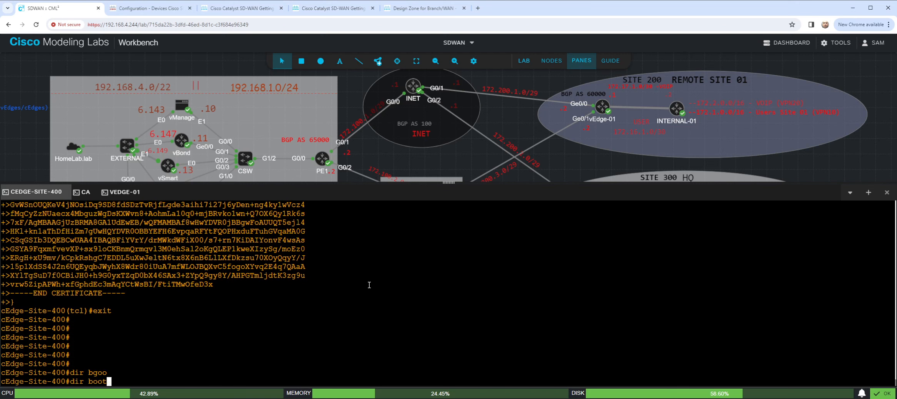
key("Tab")
type("cEd")
key("Tab")
type("s")
key("Tab")
type("r")
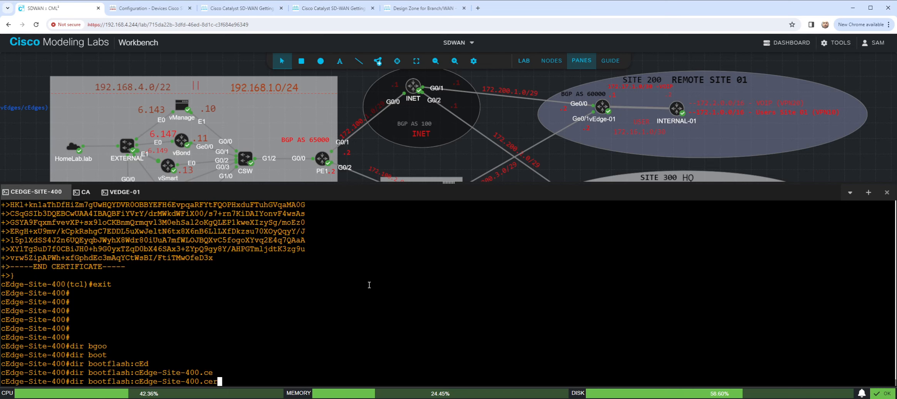
key("Tab")
key("BackSpace")
key("BackSpace")
type("rt")
key("Tab")
key("Return")
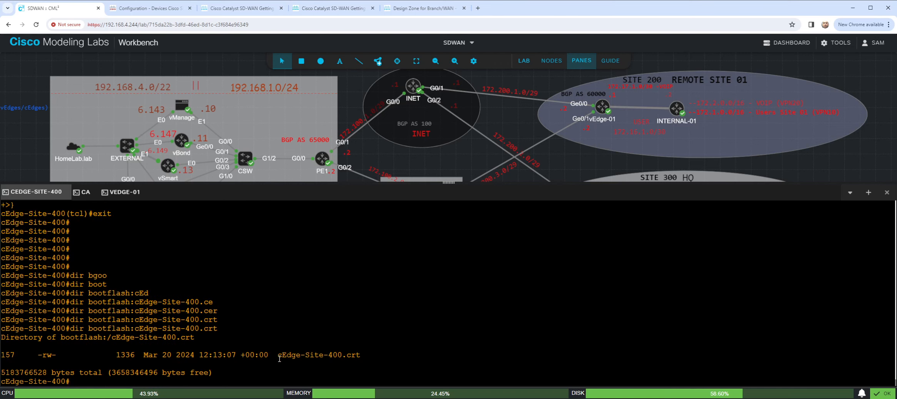
left_click_drag(277, 356, 366, 357)
- Try to install the signed certificate with "request platform software sdwan certificate install bootflash:cEdge-Site-400.crt"
key("Return")
key("Return")
key("Return")
key("Return")
key("Return")
key("Return")
key("Return")
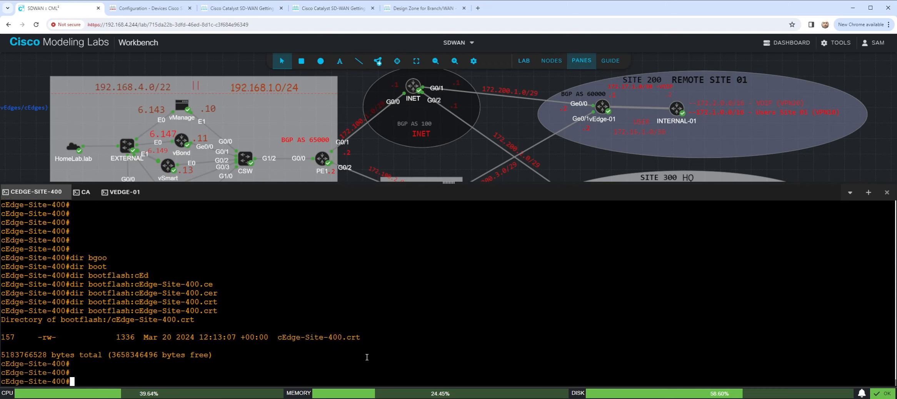
type("reques")
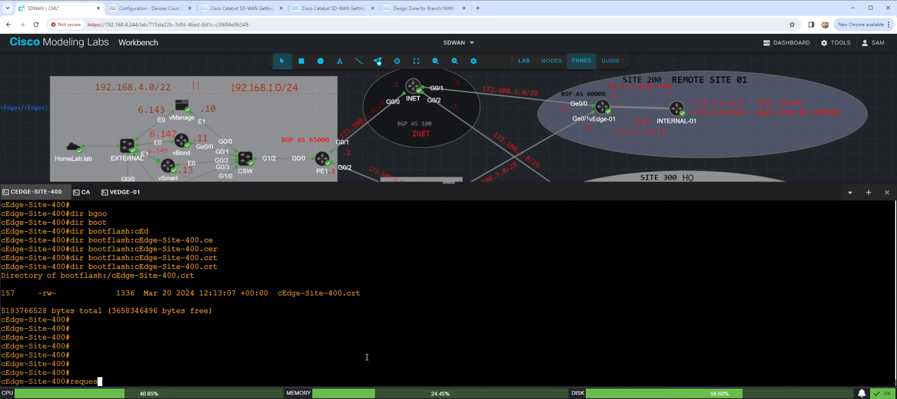
type("t platform sof")
key("Tab")
type("sdwan ")
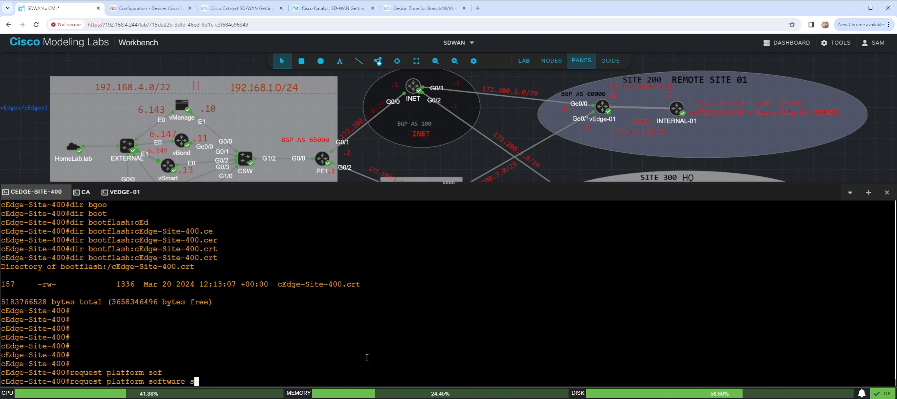
type("certi")
key("Tab")
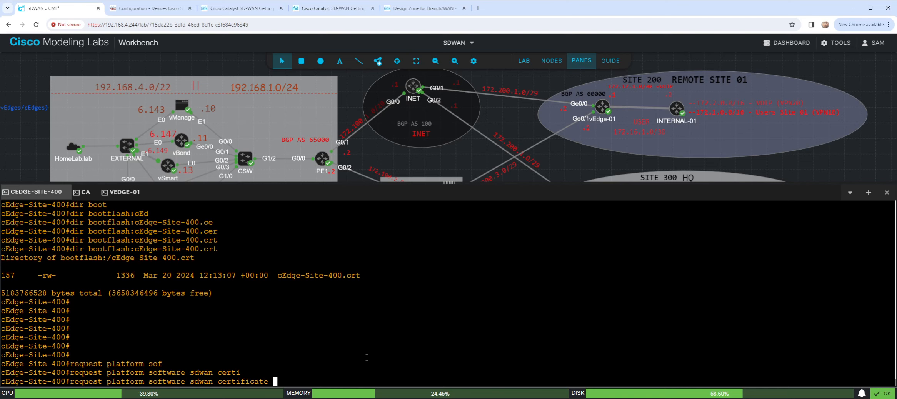
type("install boot")
key("Tab")
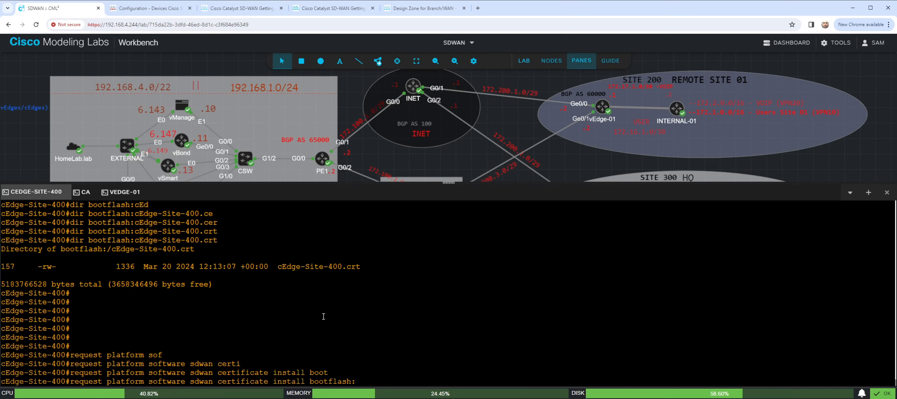
left_click_drag(277, 266, 354, 267)
key("ctrl+c")
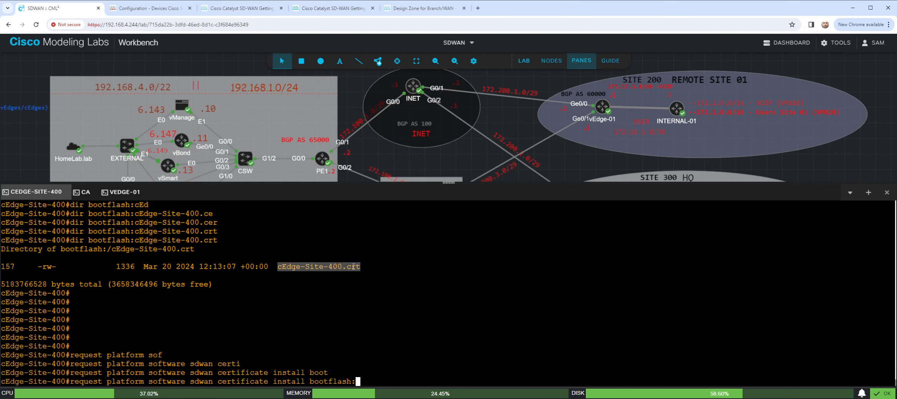
left_click(414, 260)
key("ctrl+v")
key("Return")
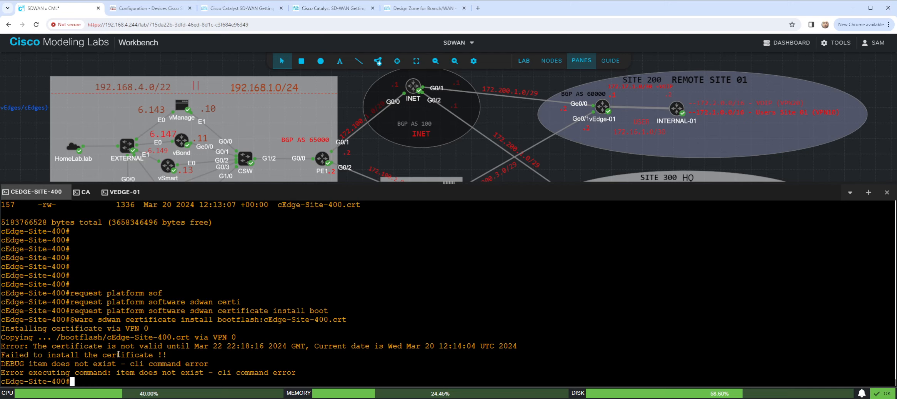
- Enter configuration mode on cEdge-Site-400 with "config-transaction"
type("conf t")
key("Return")
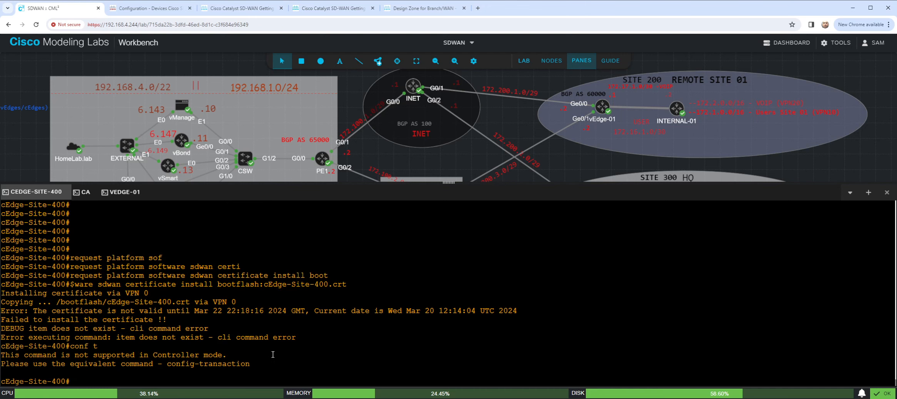
type("config-tran")
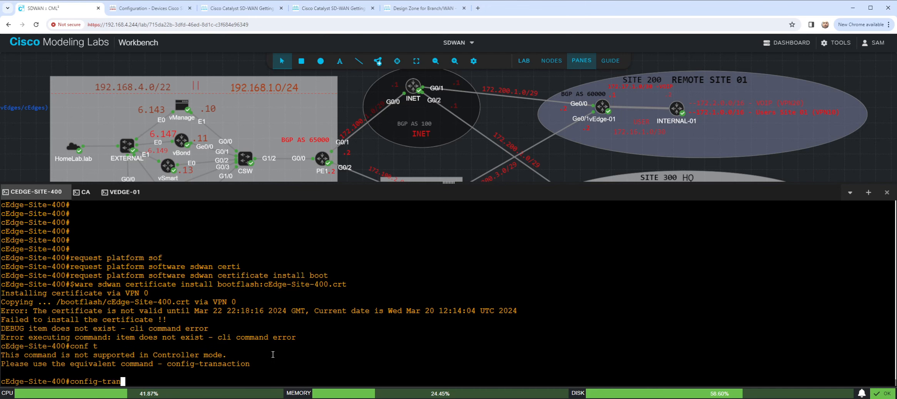
key("Tab")
key("Return")
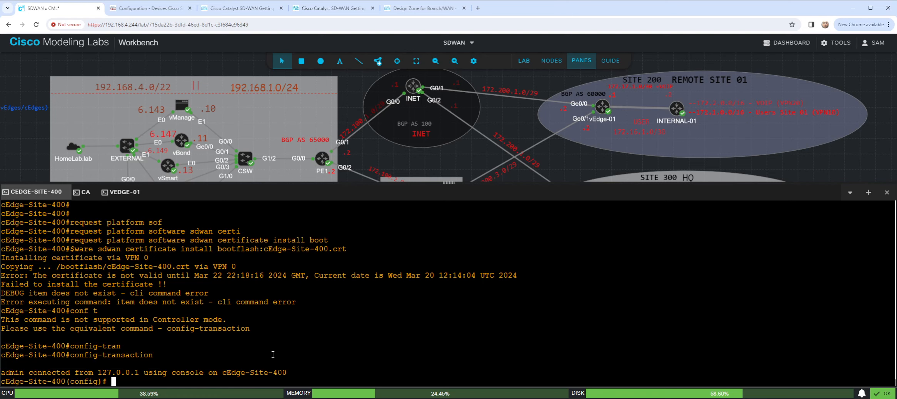
- Set the router's time zone with "clock timezone EST -5 0", checking the command's possible completions
type("clock ck")
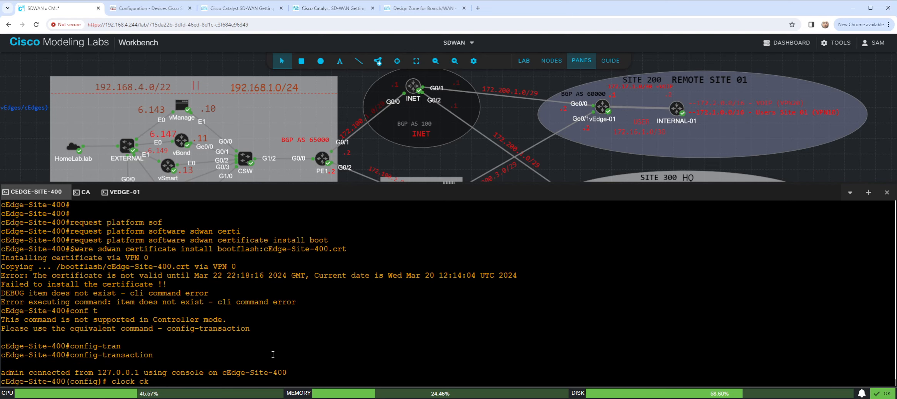
key("Return")
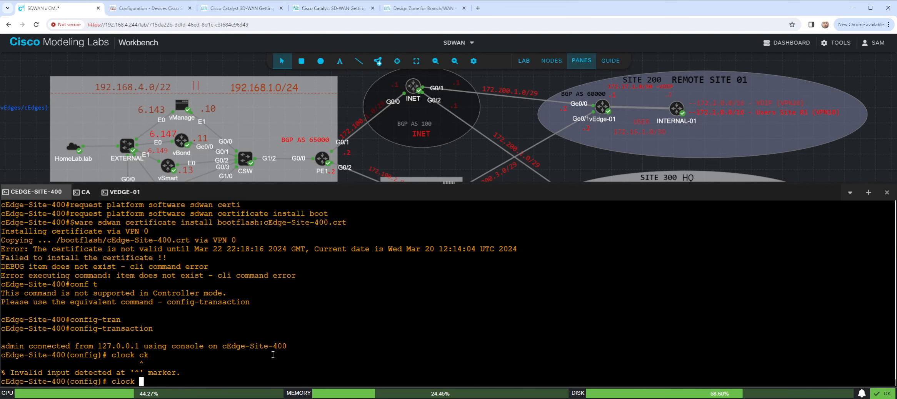
type("tim")
key("Tab")
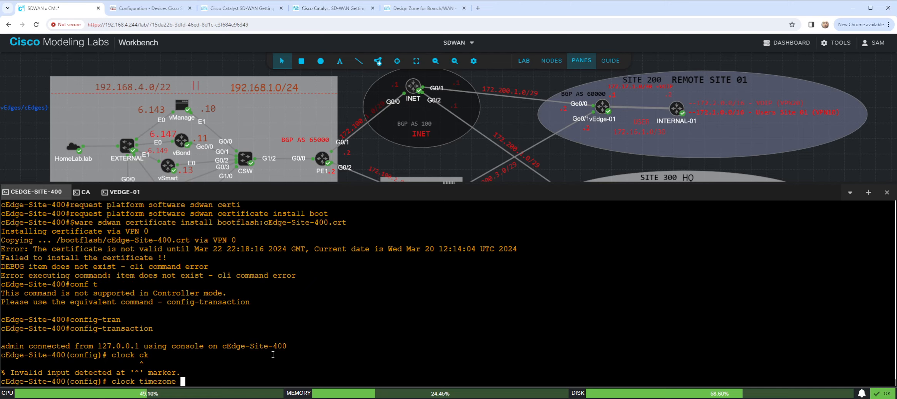
type("e")
key("BackSpace")
type("?")
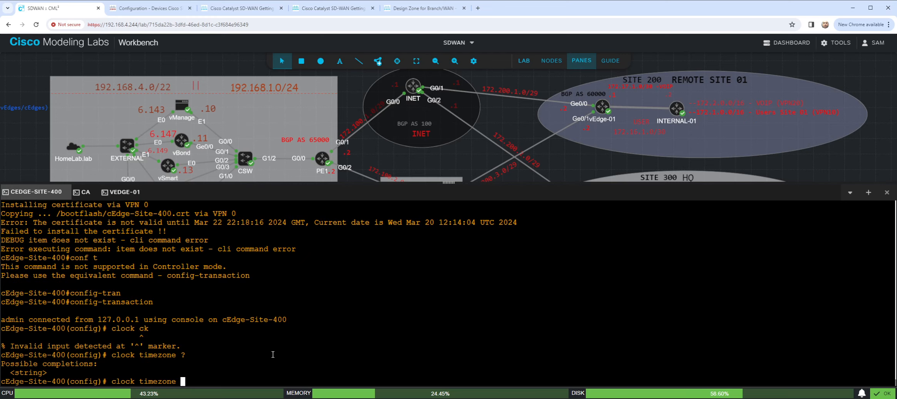
type("EST")
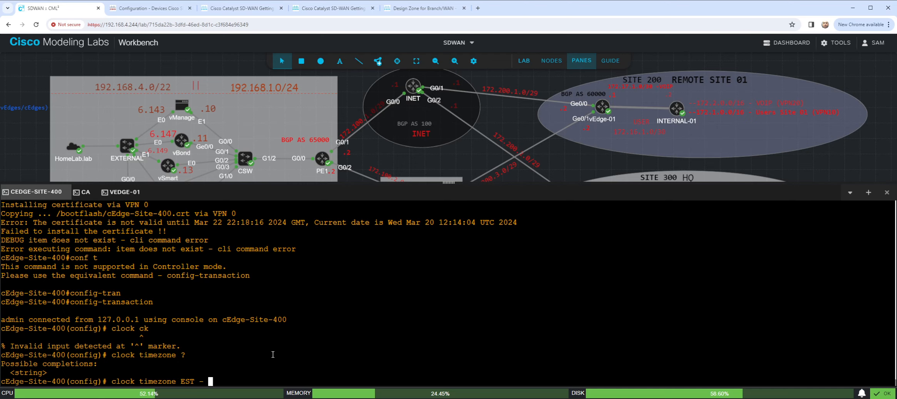
type(" -5 0")
key("Return")
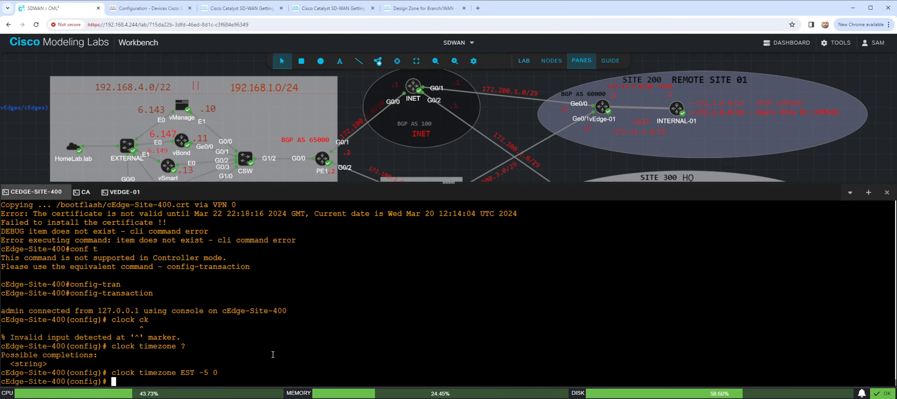
- Add recurring daylight saving with "clock summer-time EST recurring", checking the available completions
type("clock sum")
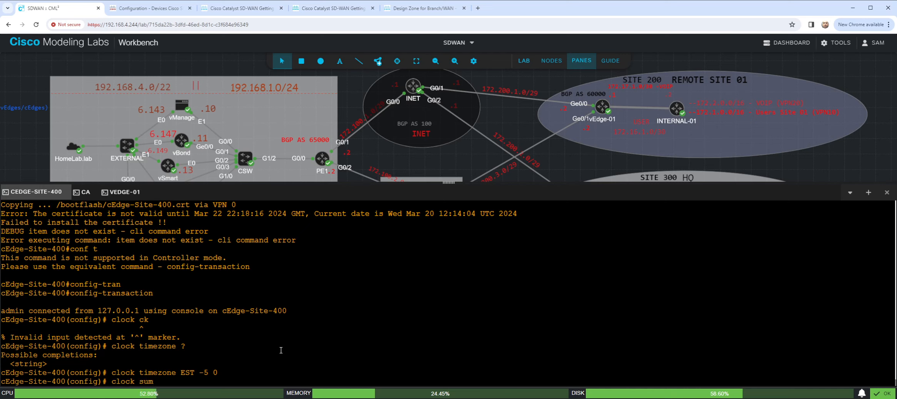
key("Tab")
type("recu")
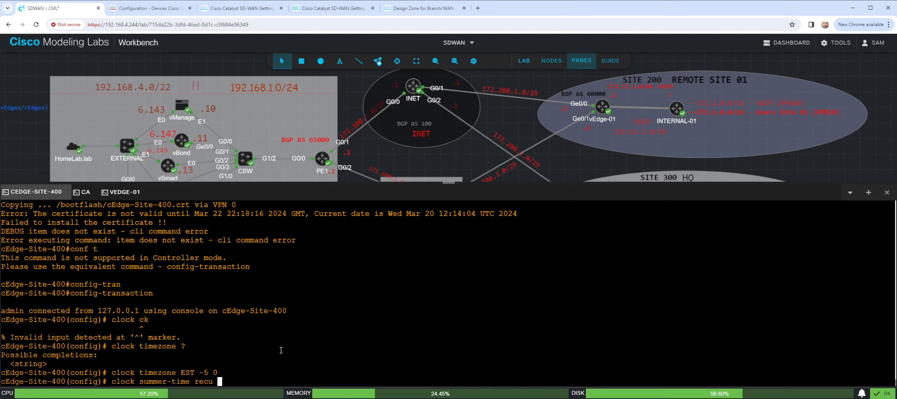
key("BackSpace")
key("BackSpace")
key("BackSpace")
key("BackSpace")
key("BackSpace")
type("?")
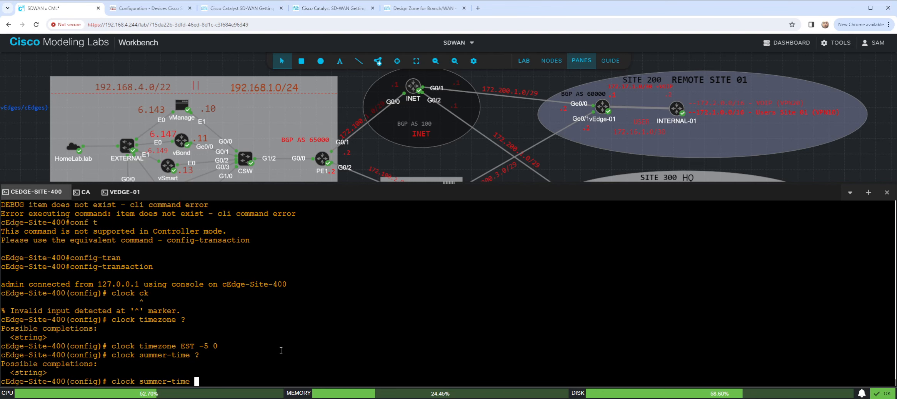
type("EST")
type(" ?")
type("recu")
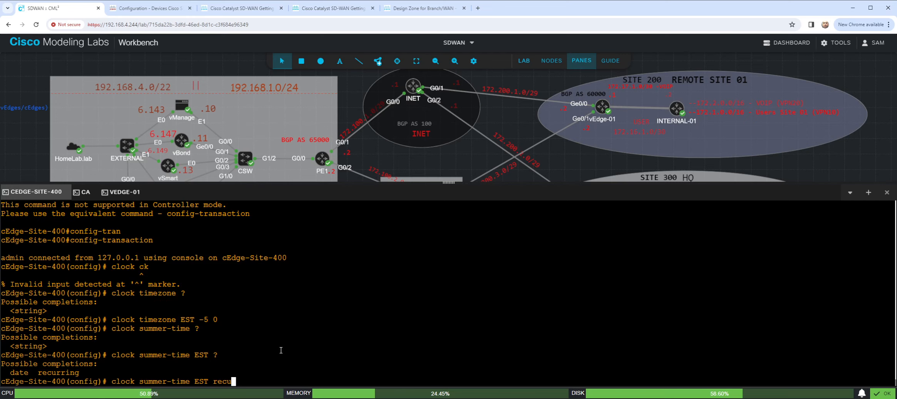
key("Tab")
key("Return")
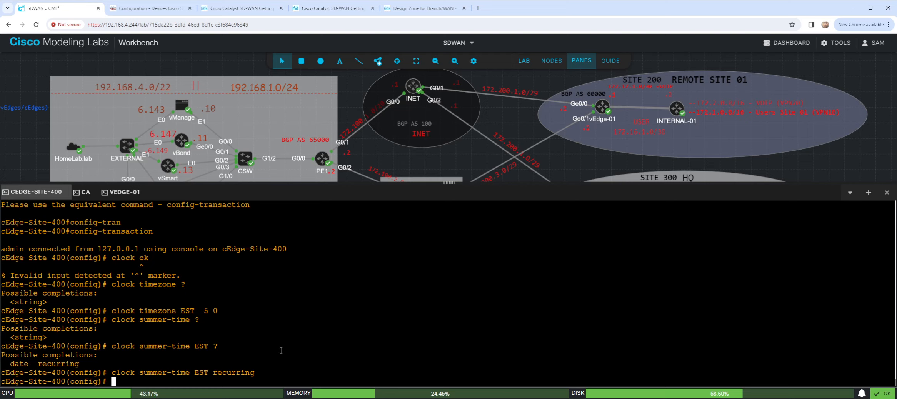
- Try to view the router's NTP configuration from configuration mode with "do sho run | s ntp"
key("Return")
key("Return")
key("Return")
type("dos ho ru")
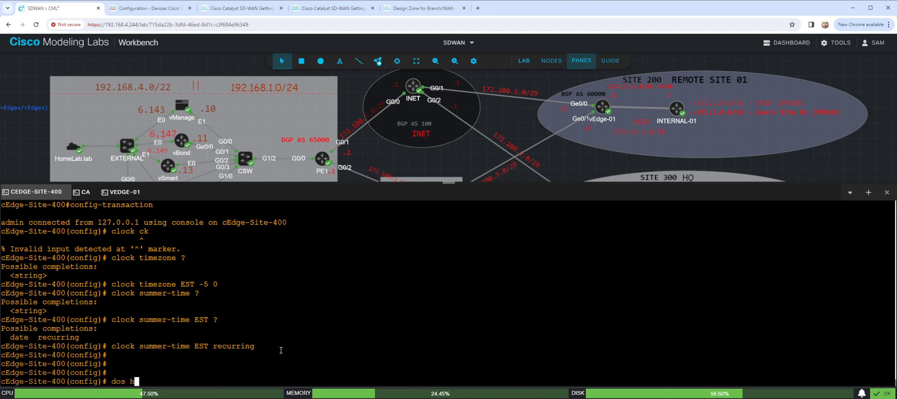
key("BackSpace")
key("BackSpace")
key("BackSpace")
key("BackSpace")
key("BackSpace")
key("BackSpace")
key("BackSpace")
type("sho run | s ntp")
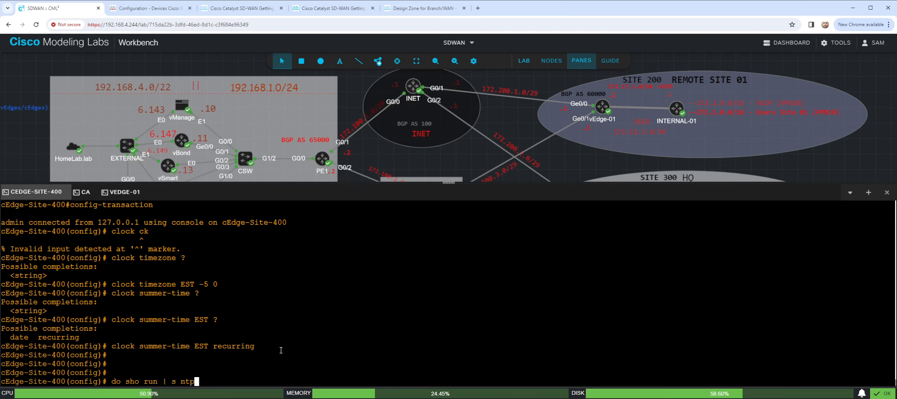
key("Return")
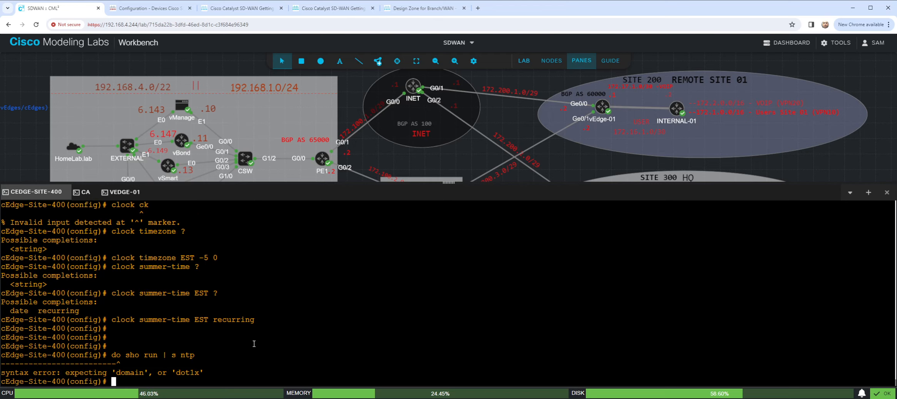
- End the configuration session on cEdge-Site-400 and discard the uncommitted clock changes
type("end")
key("Return")
key("Return")
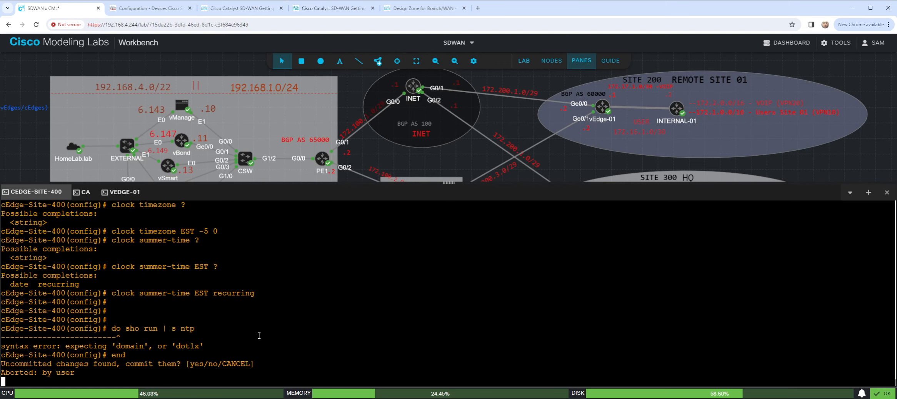
type("no")
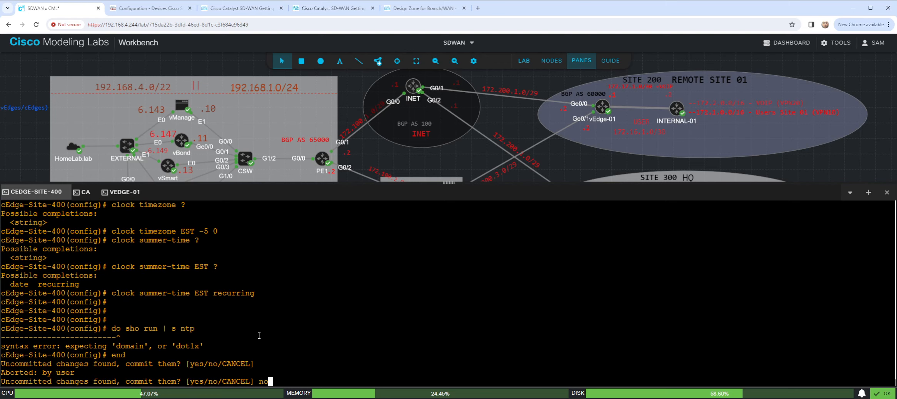
key("Return")
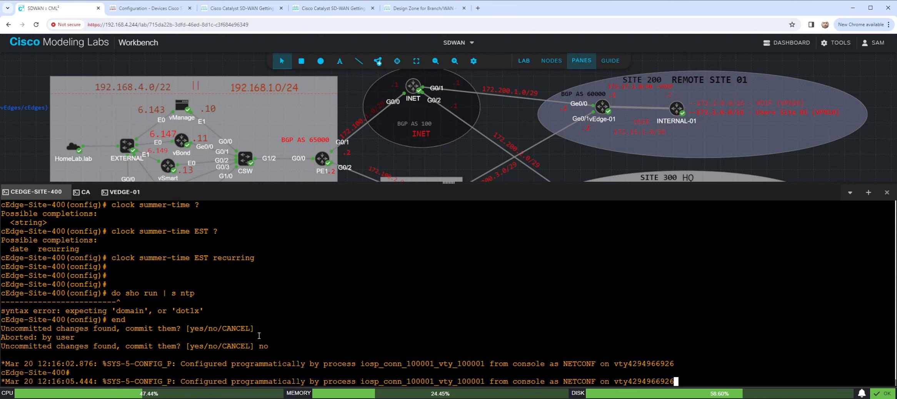
- Start a new configuration transaction on cEdge-Site-400 and apply "clock timezone EST -5 0"
key("Return")
type("conf t")
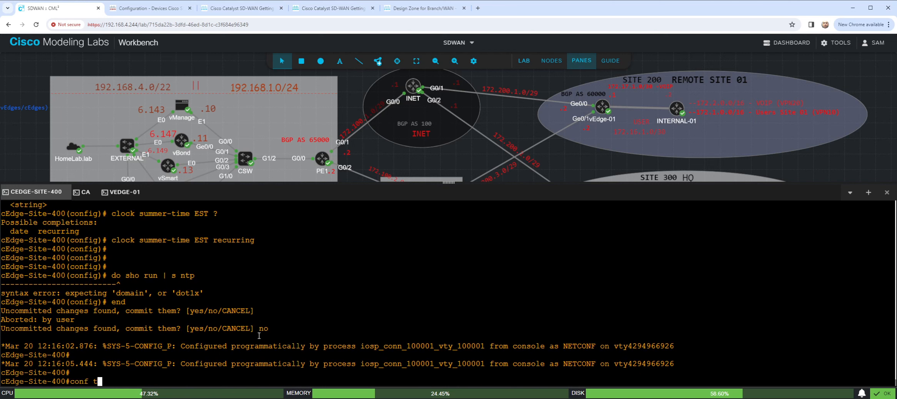
key("Return")
type("config-tran")
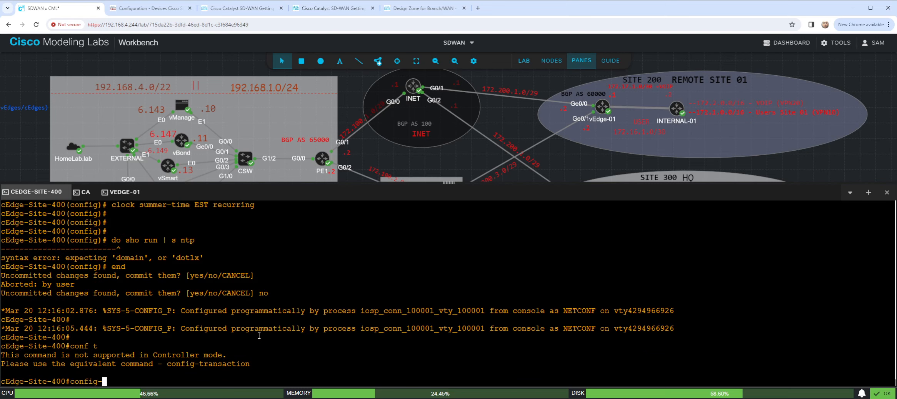
key("Tab")
key("Return")
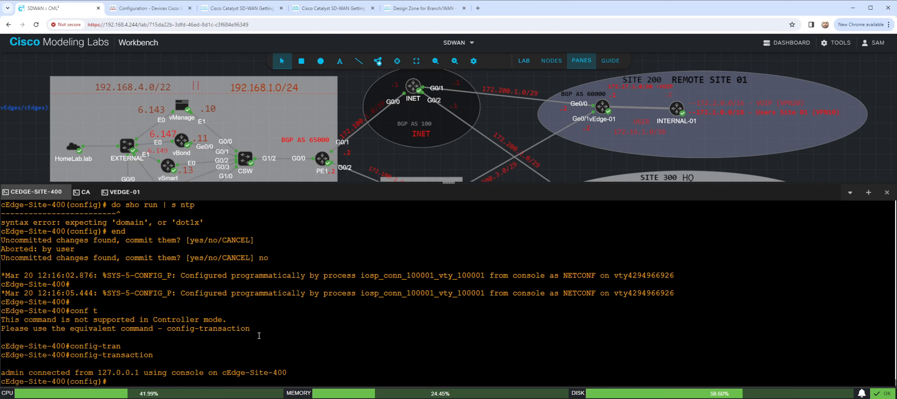
key("Up")
key("Up")
key("Up")
key("Up")
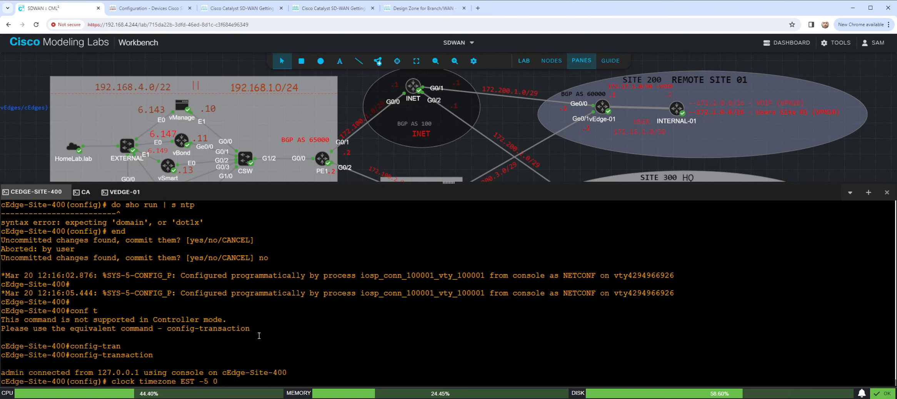
key("Return")
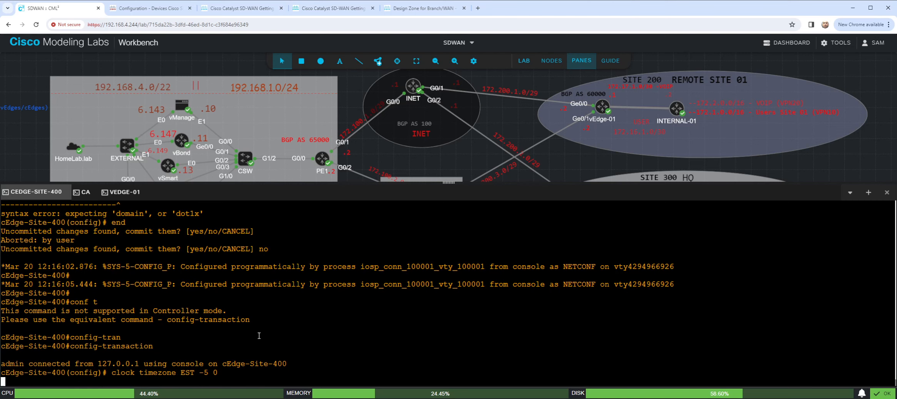
- Apply "clock summer-time EST recurring" and commit the clock configuration
key("Up")
key("Up")
key("Up")
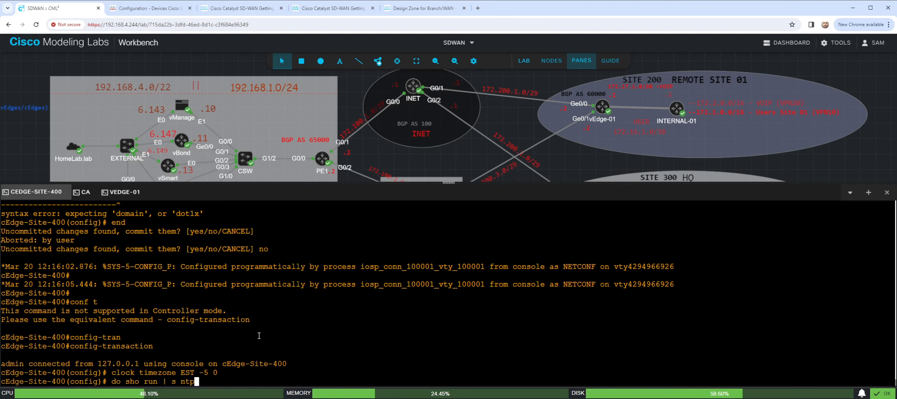
key("Up")
key("Return")
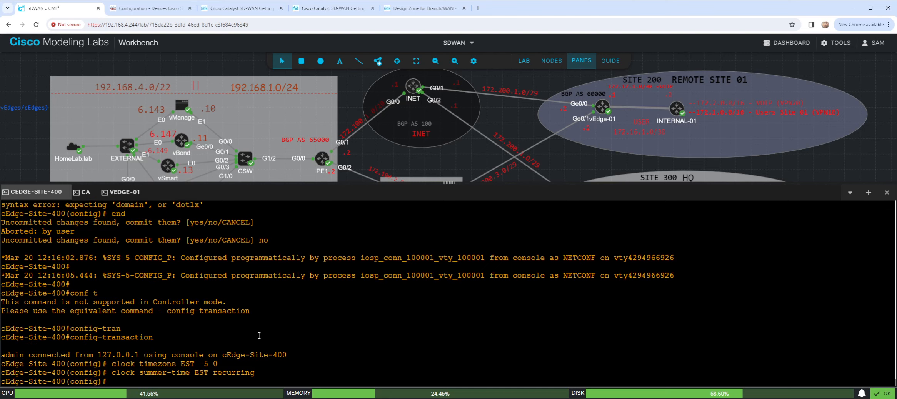
type("commit")
key("Return")
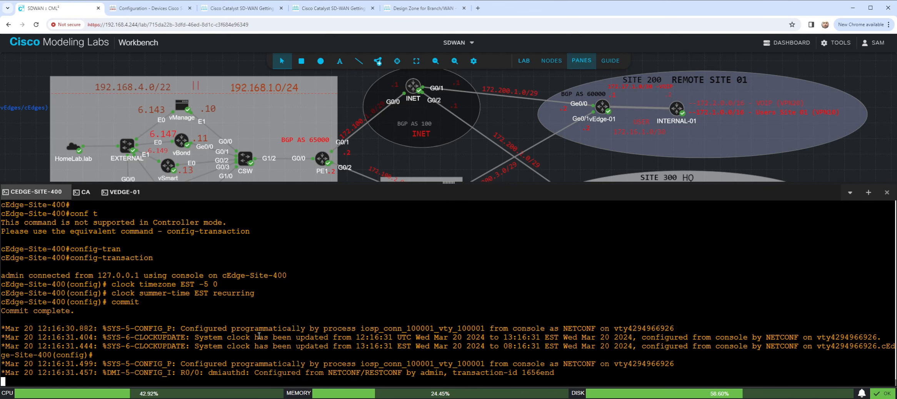
- Leave configuration mode and check the router's current time with "sho clock"
key("Return")
key("Return")
key("Return")
key("Return")
key("Return")
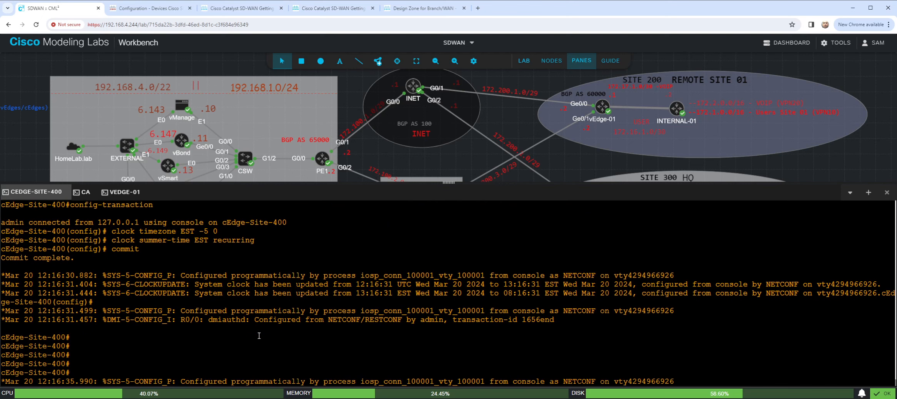
key("Return")
key("Return")
key("Return")
type("sho clock")
key("Return")
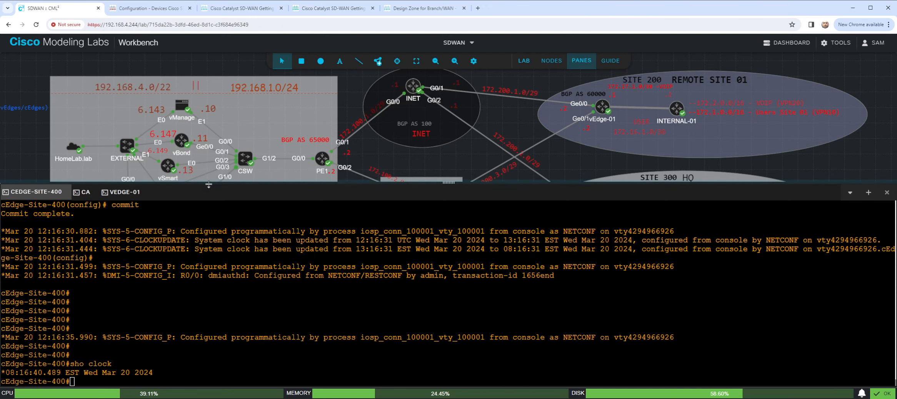
- Enlarge the topology view above the consoles and open the DNS node's console
left_click_drag(207, 183, 207, 212)
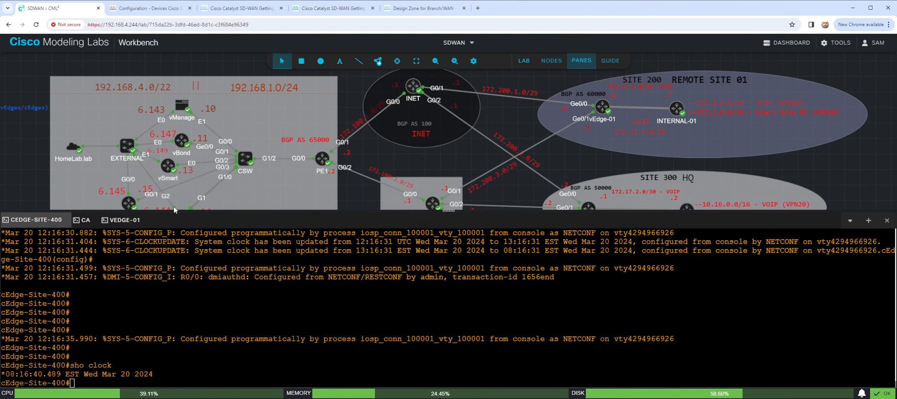
left_click_drag(395, 211, 392, 225)
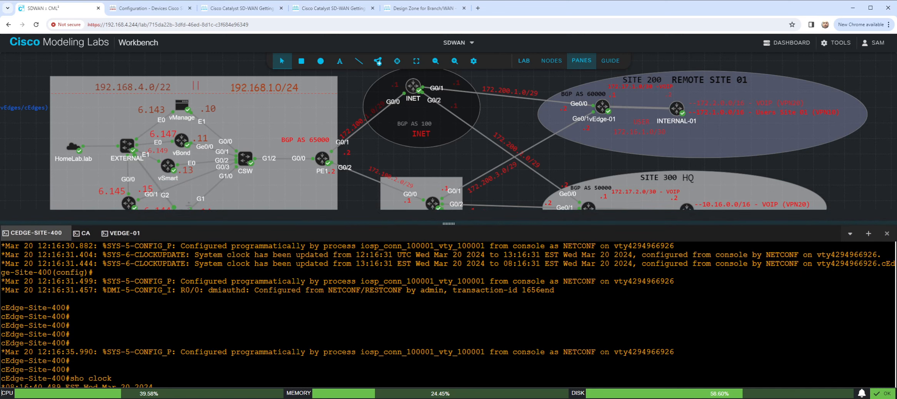
right_click(128, 203)
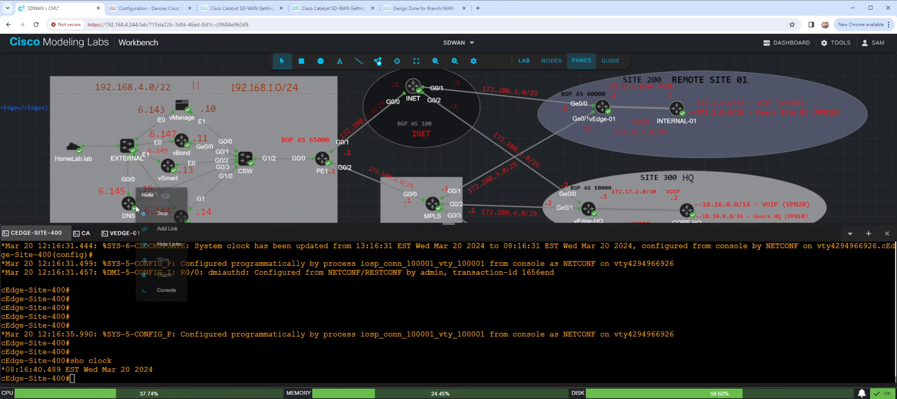
right_click(126, 201)
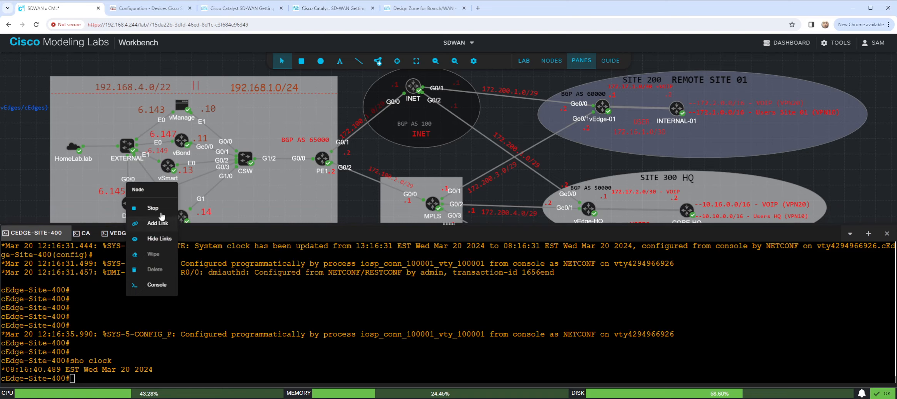
left_click(156, 285)
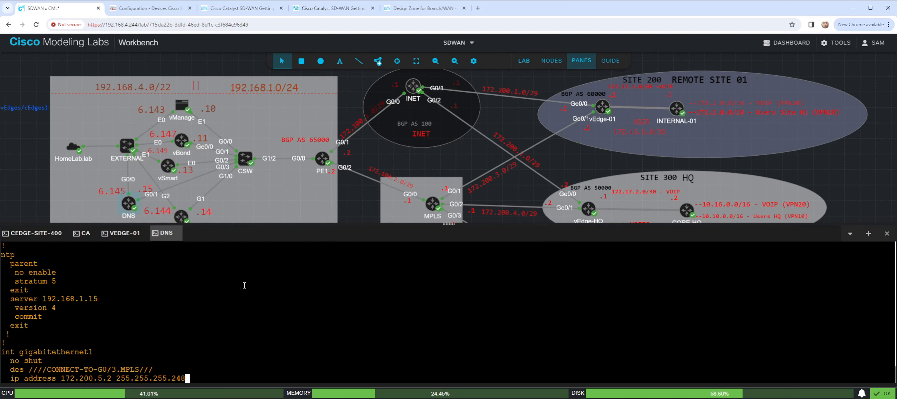
- Wake the DNS router's console and enter privileged mode with the enable password
key("Return")
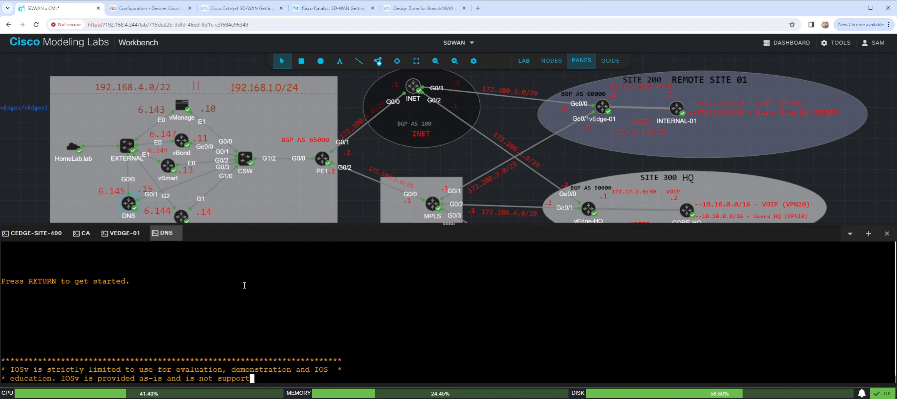
type("en")
key("Return")
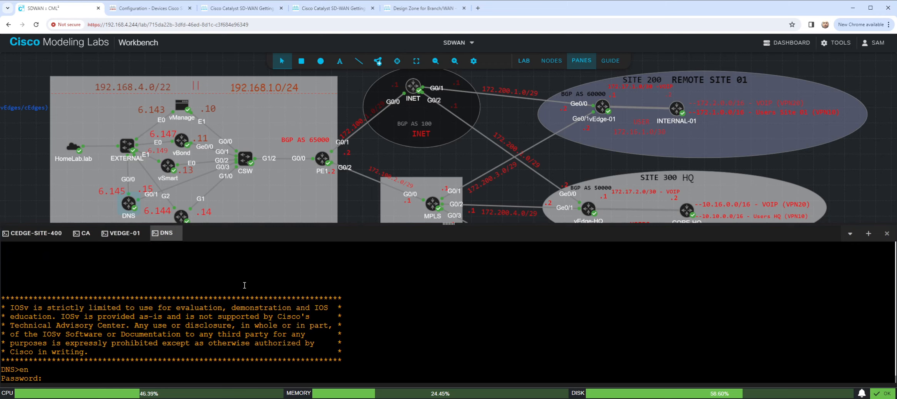
key("Return")
key("Return")
key("Return")
key("Return")
- Check the DNS router's time with "sho clock" and its NTP configuration with "sho run | s ntp"
type("sho clock")
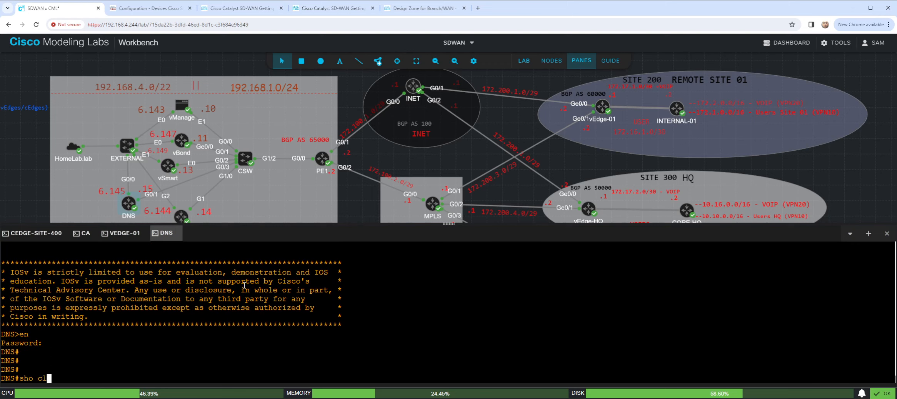
key("Return")
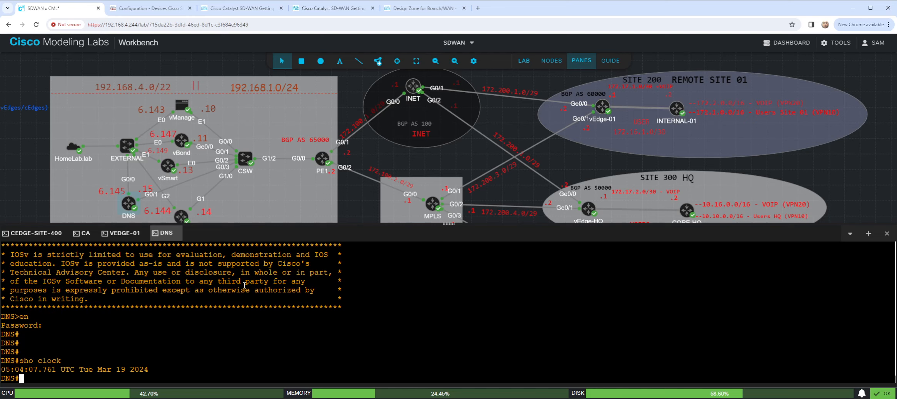
key("Return")
key("Return")
type("sho run | s ntp")
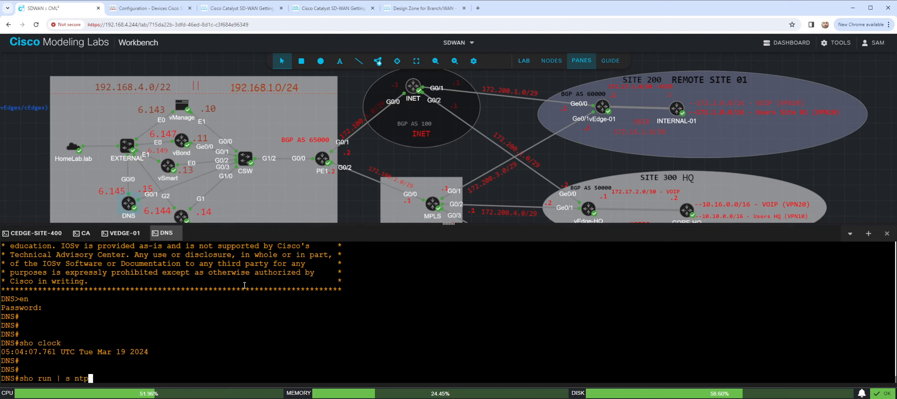
key("Return")
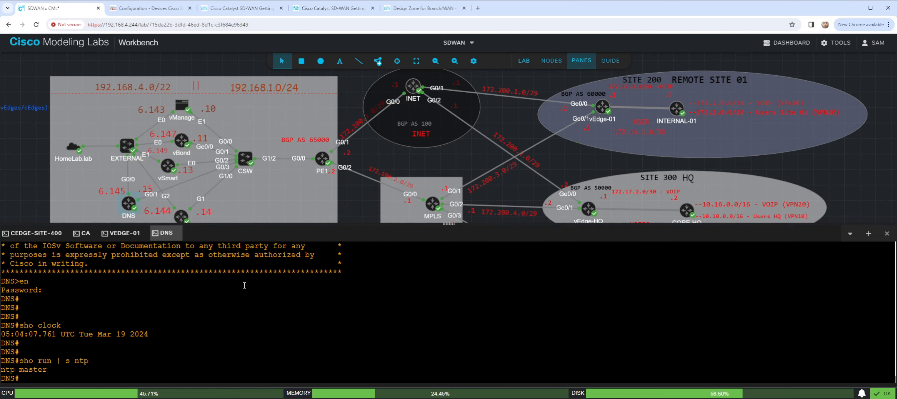
- Enter configuration mode on the DNS router and set its NTP server to 192.168.5.192
key("Return")
key("Return")
type("conf t")
key("Return")
type("ntp ser")
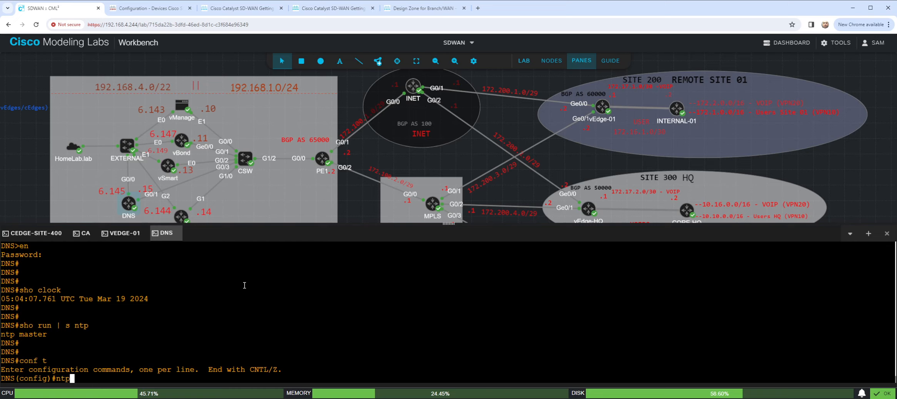
key("Tab")
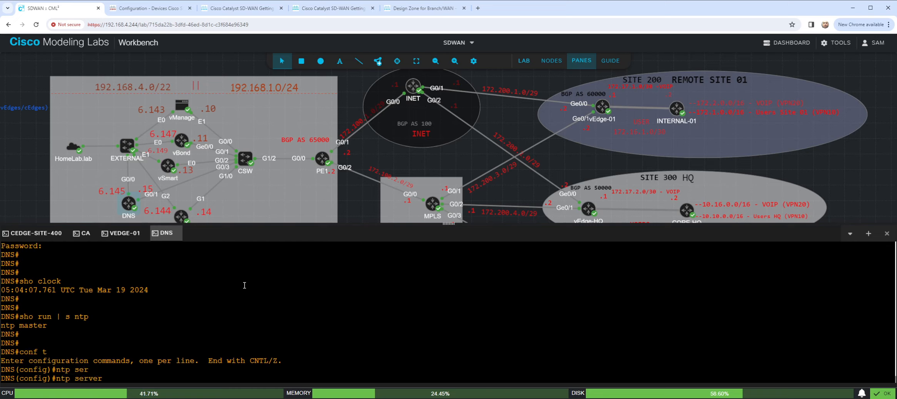
type("192.168.5.192 ?")
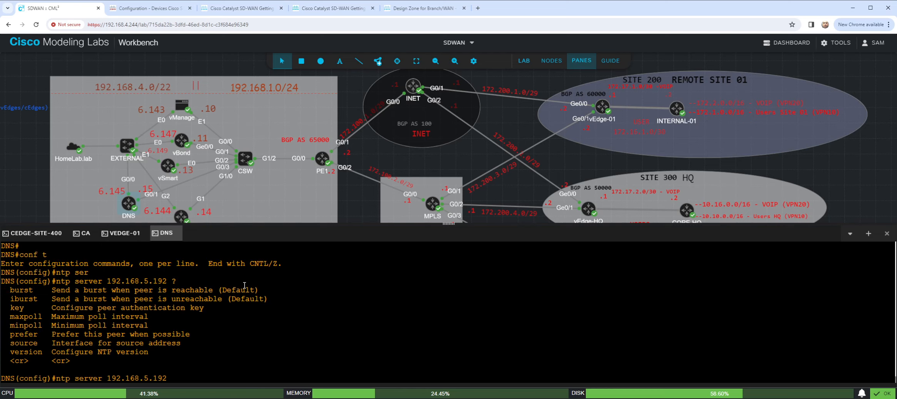
key("Return")
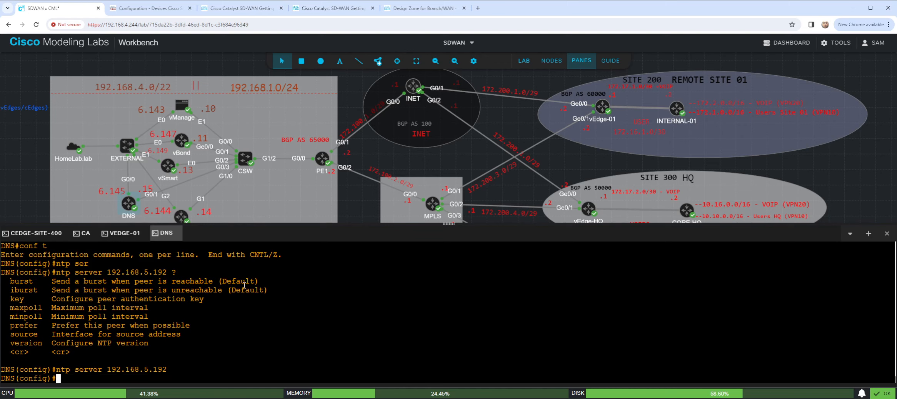
- Leave configuration mode and review the NTP section of the DNS router's running configuration
type("end")
key("Return")
key("Return")
type("sho run | s")
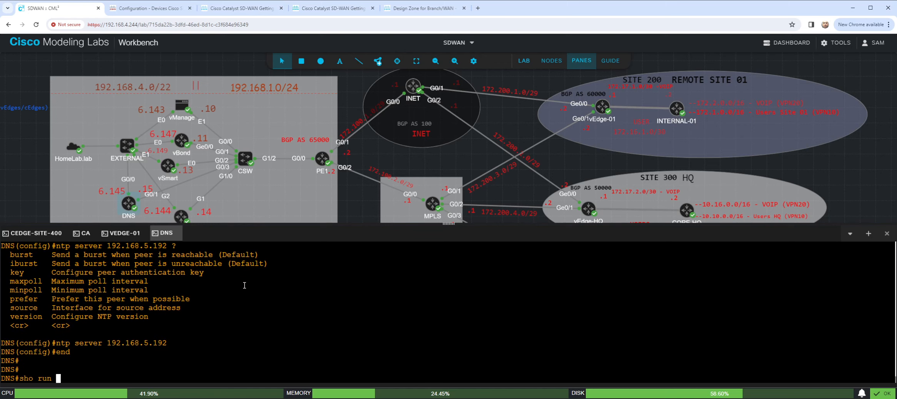
key("Return")
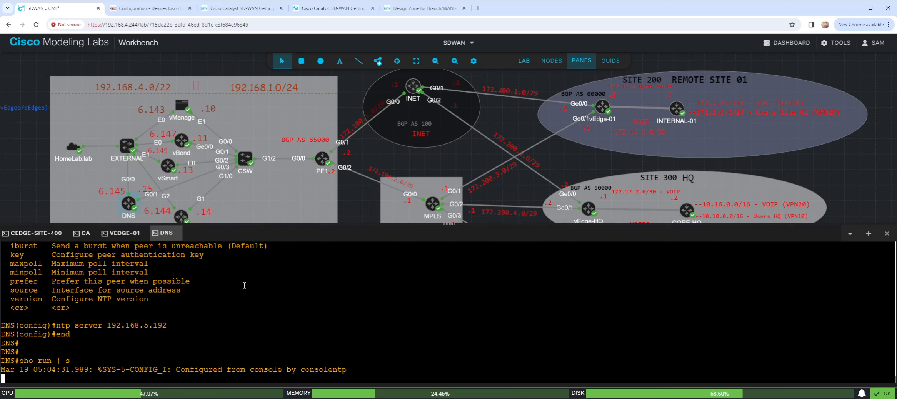
key("Return")
key("Return")
- Return to configuration mode on the DNS router and apply "clock timezone EST -5 0"
type("conf t")
key("Return")
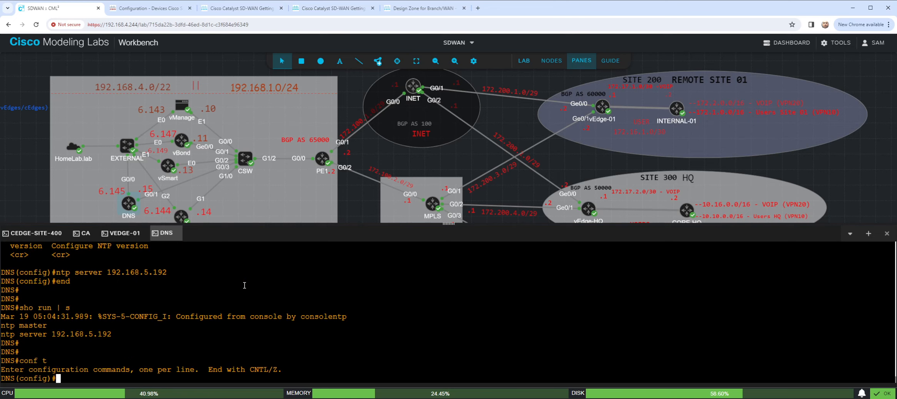
key("Return")
key("Return")
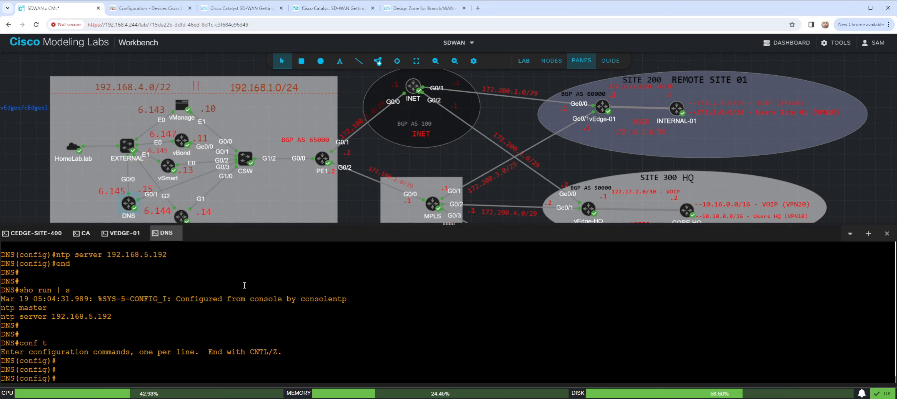
type("clock tim")
key("Tab")
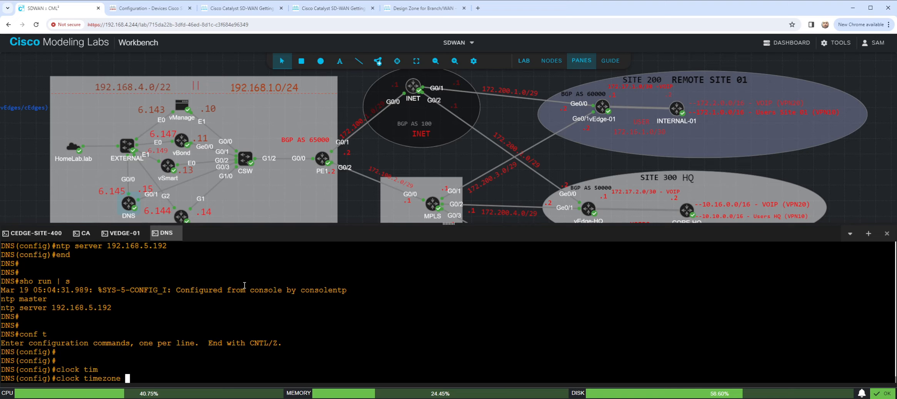
type("EST -5 0")
key("Return")
- Enable recurring daylight saving on the DNS router with "clock summer-time EST recurring"
type("CLOck")
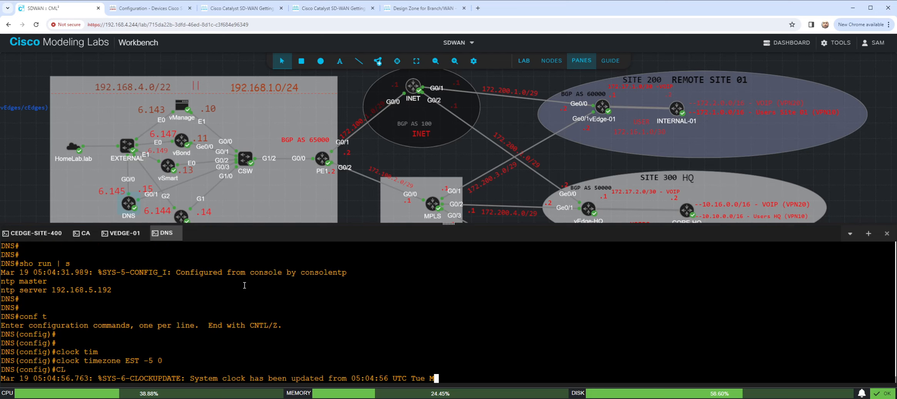
type("SUM")
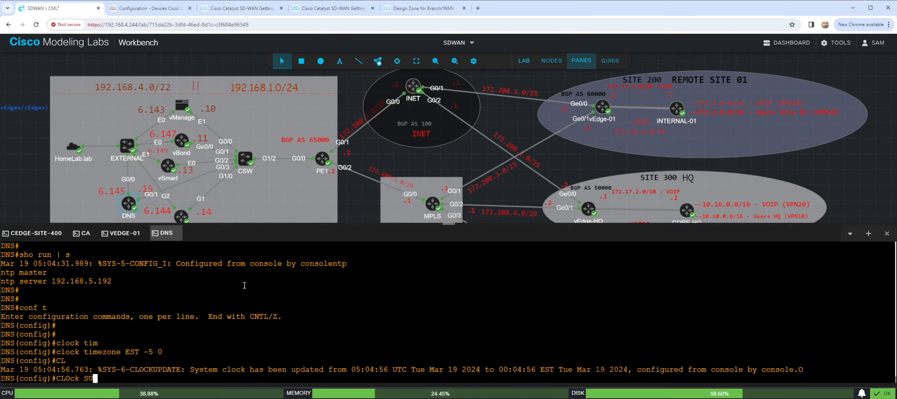
key("Tab")
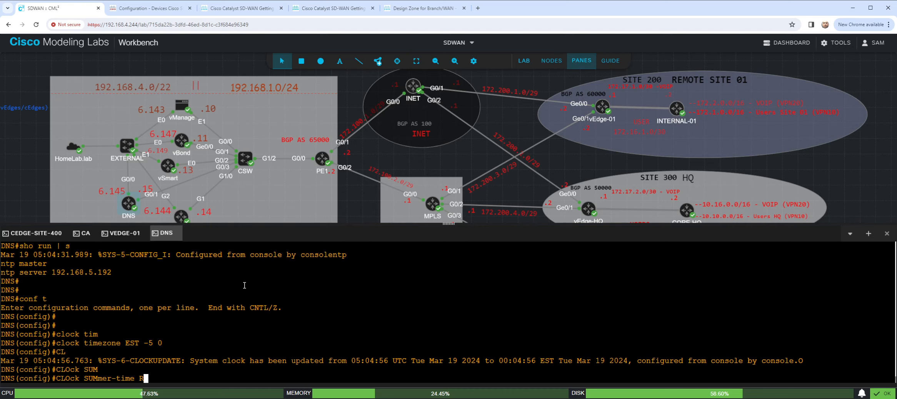
type("est")
key("BackSpace")
key("BackSpace")
key("BackSpace")
key("BackSpace")
type("EST recu")
key("Tab")
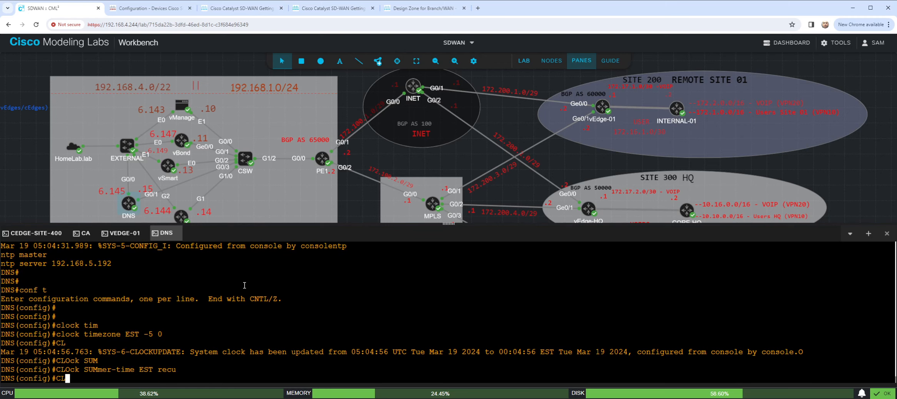
key("Return")
- Leave configuration mode and check the DNS router's current time with "sho clock"
type("end")
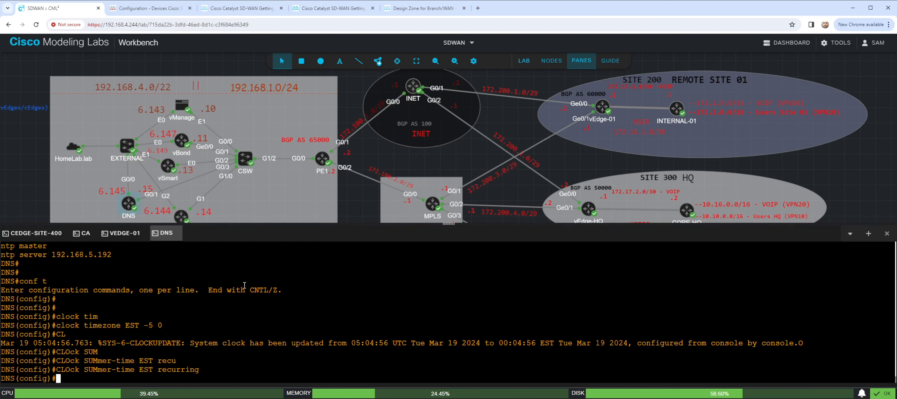
key("Return")
key("Return")
key("Return")
type("sho clock")
key("Return")
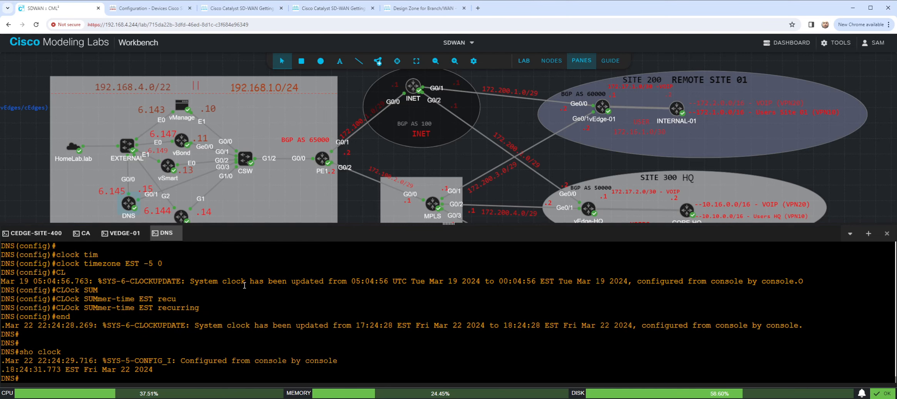
key("Return")
key("Return")
key("Return")
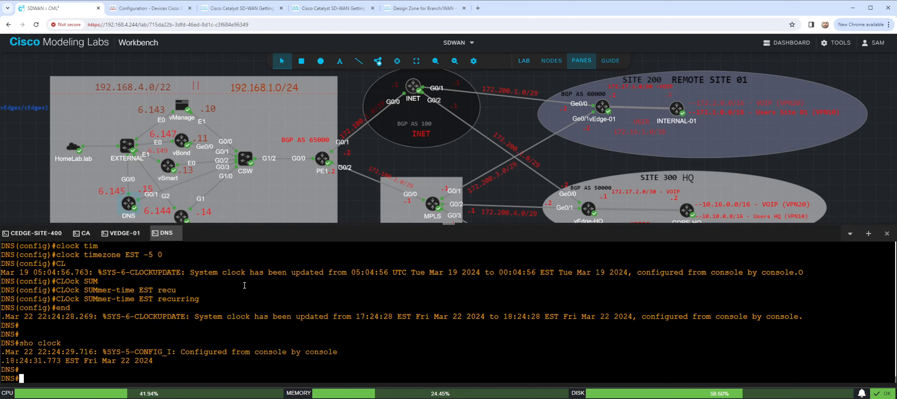
- Check the DNS router's NTP synchronization with "sho ntp associations" and "sho ntp status"
type("sho ntp asso")
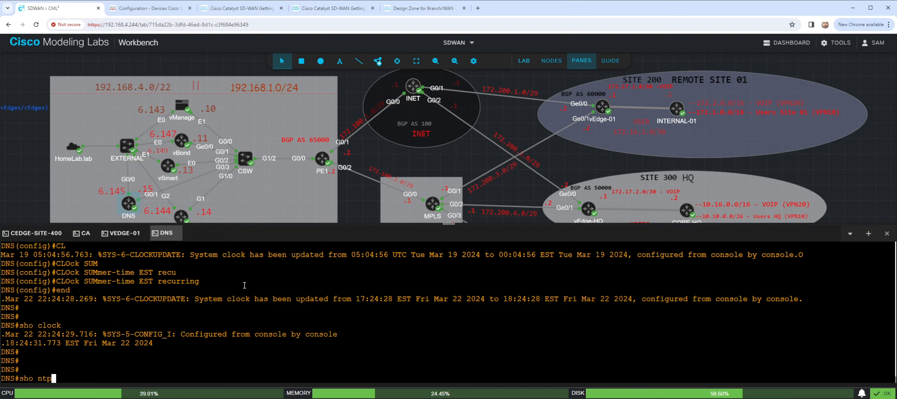
key("Return")
type("sho ntp as")
key("Tab")
key("Return")
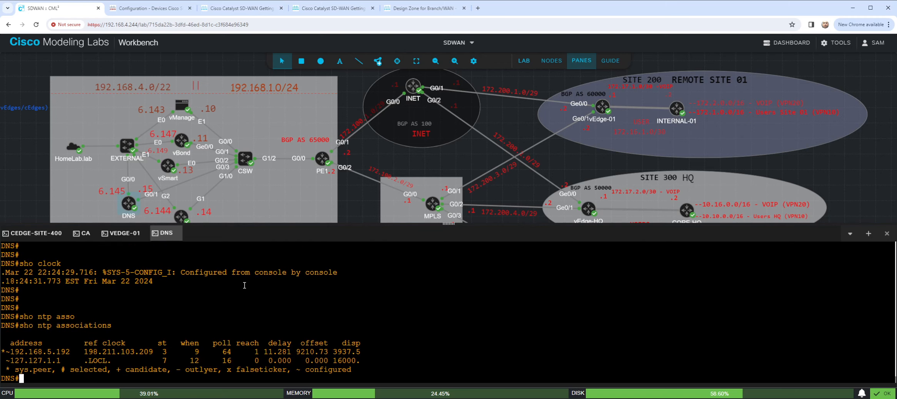
type("sho ntp status")
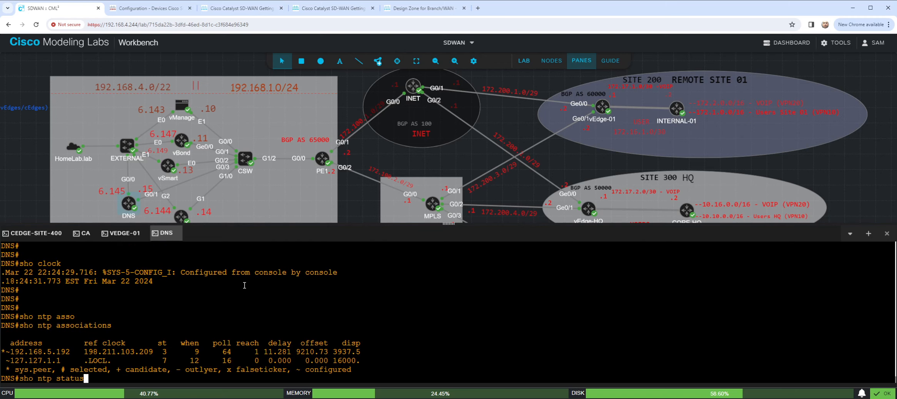
key("Return")
key("Return")
key("Return")
key("Return")
key("Return")
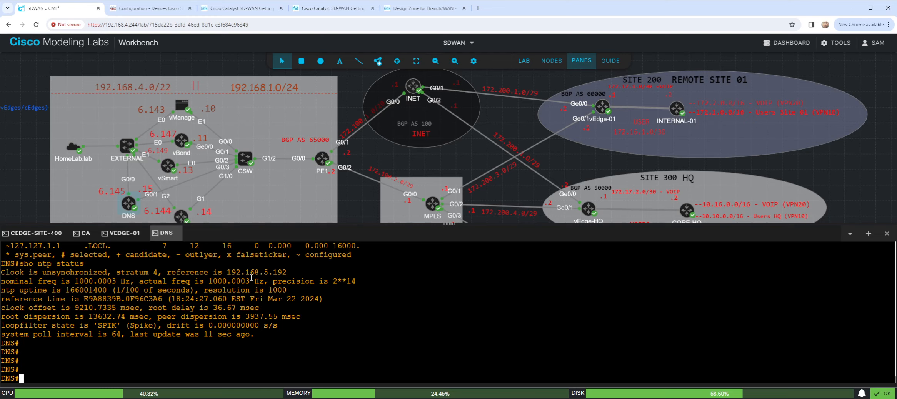
- Switch to the cEdge-Site-400 console, start a configuration transaction and set the NTP server to 192.168.1.15
left_click(13, 232)
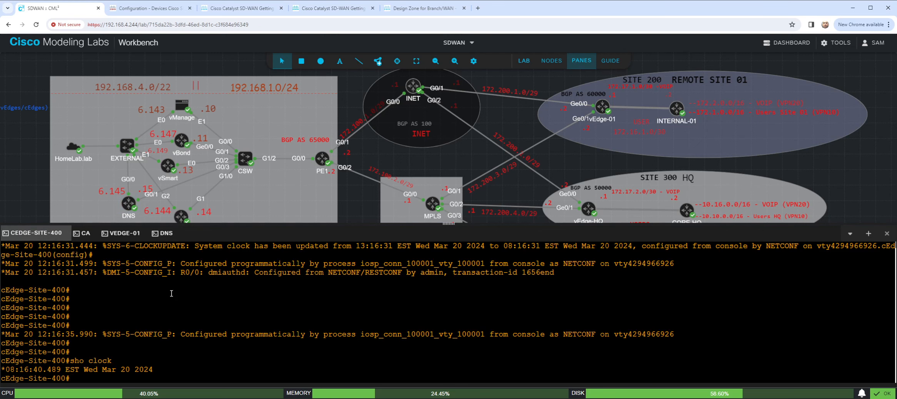
type("config-tran")
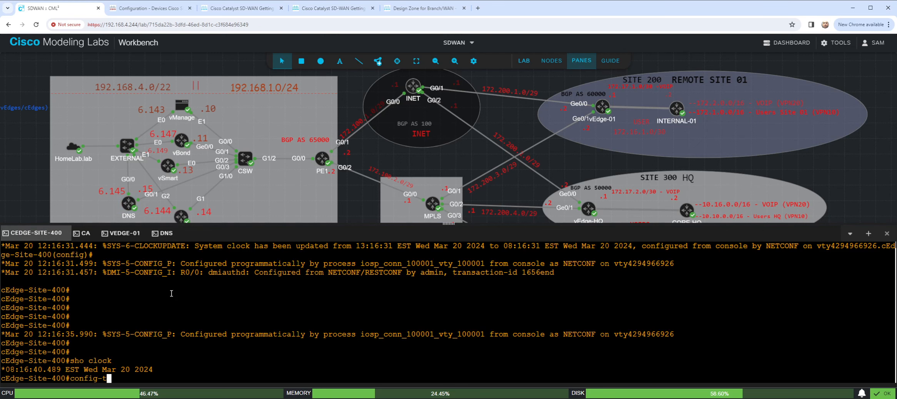
key("Tab")
key("Return")
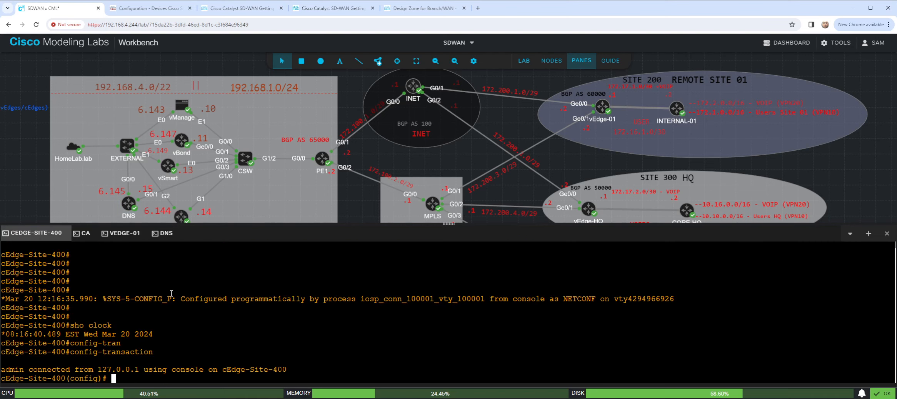
type("ntp server 192.168.6.14")
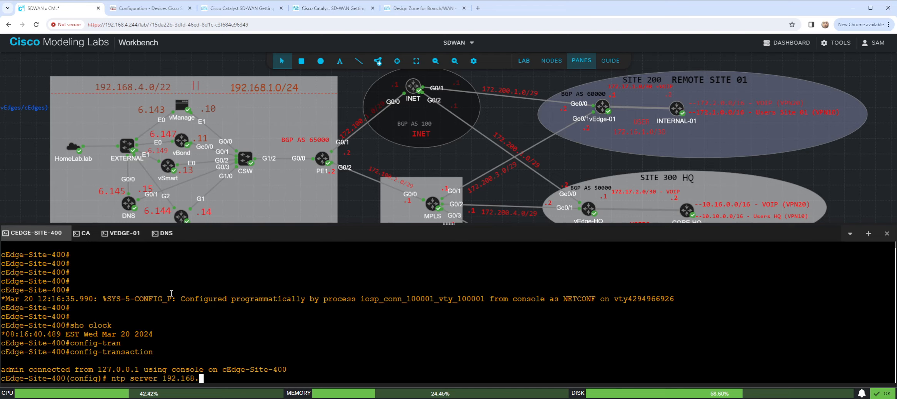
key("BackSpace")
key("BackSpace")
key("BackSpace")
key("BackSpace")
type("1.15")
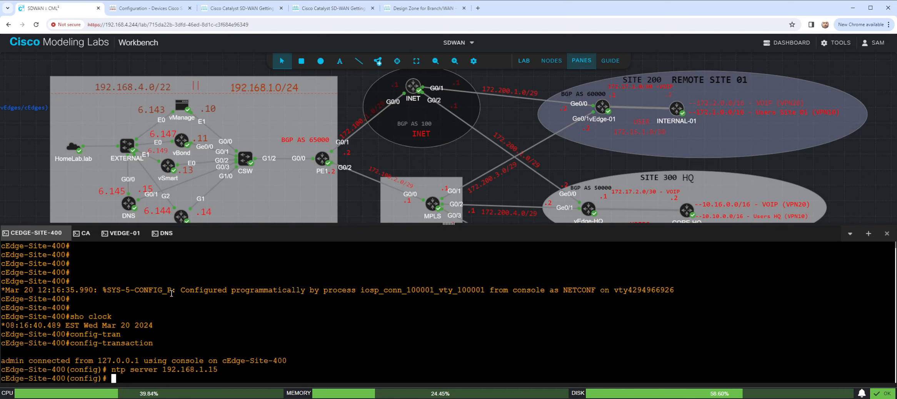
type("ntp ?")
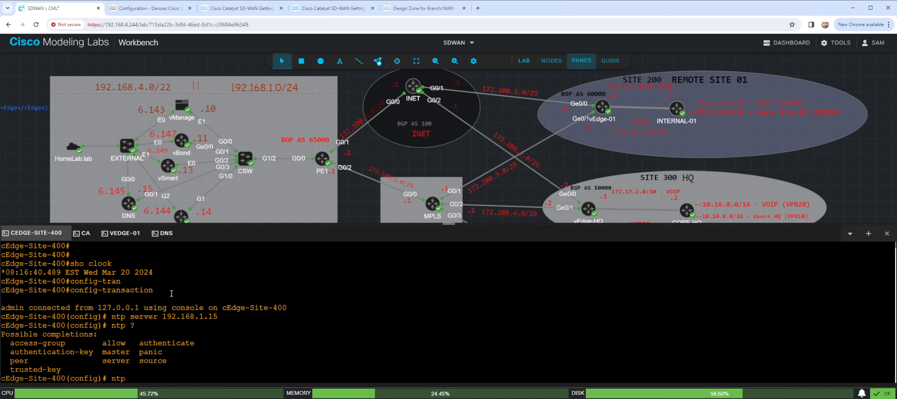
- List the available options of the "ntp" command and of "ntp server 192.168.1.15" on cEdge-Site-400
key("BackSpace")
key("BackSpace")
key("BackSpace")
key("BackSpace")
type("nt")
key("BackSpace")
key("BackSpace")
type("commit")
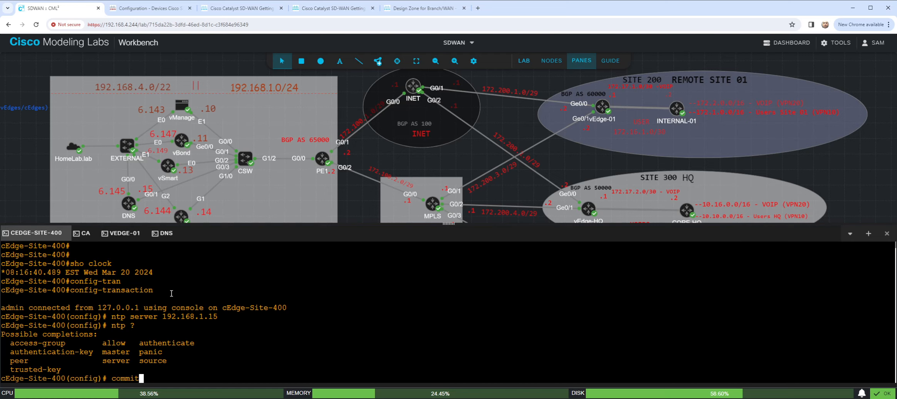
key("Up")
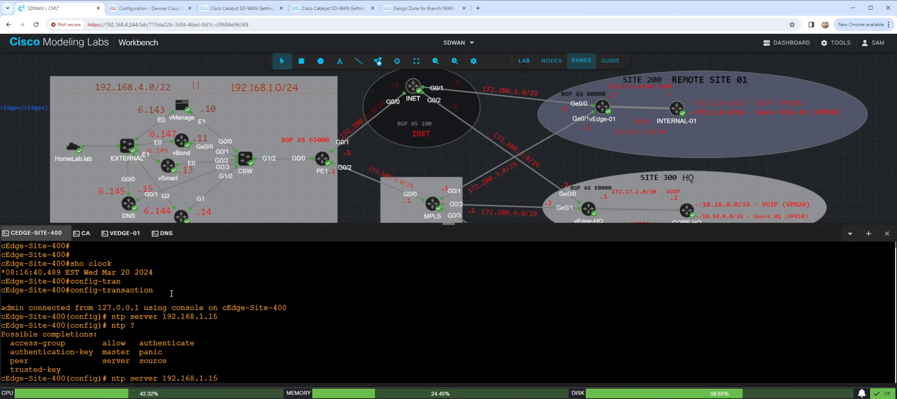
type("?")
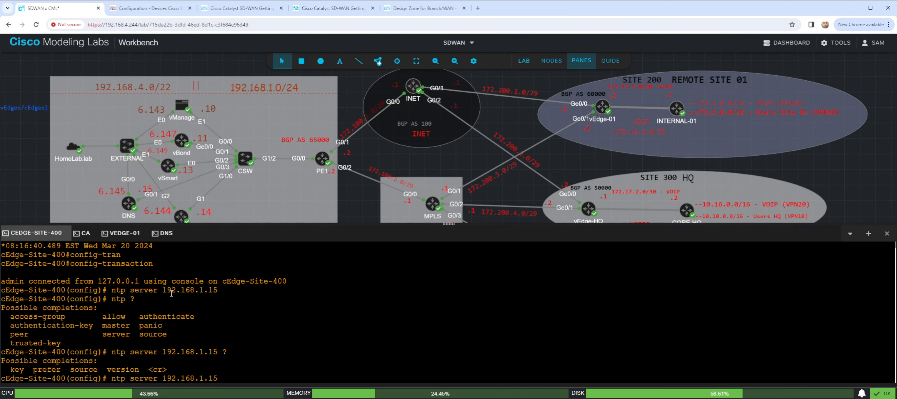
- Clear the pending NTP line and try to display the tunnel interface configuration with "do sho run int tunnel 1"
key("BackSpace")
key("BackSpace")
key("BackSpace")
key("BackSpace")
key("BackSpace")
key("BackSpace")
key("BackSpace")
key("BackSpace")
key("BackSpace")
key("BackSpace")
key("BackSpace")
key("BackSpace")
key("BackSpace")
key("BackSpace")
key("BackSpace")
key("BackSpace")
key("BackSpace")
key("BackSpace")
key("BackSpace")
key("BackSpace")
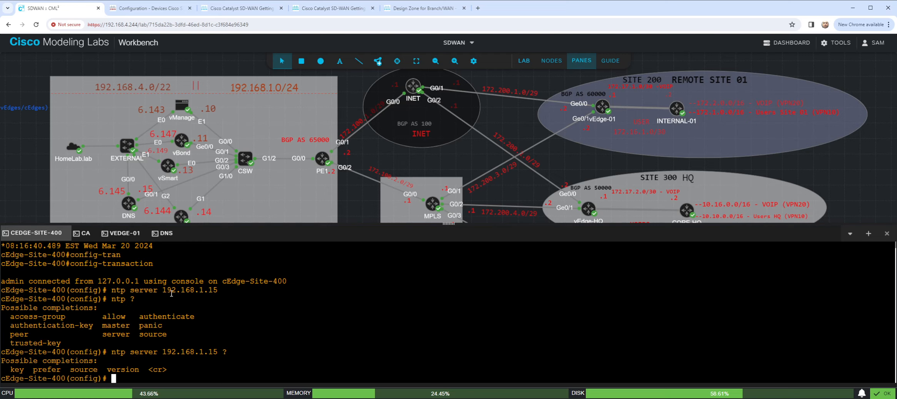
type("do sho run int tu")
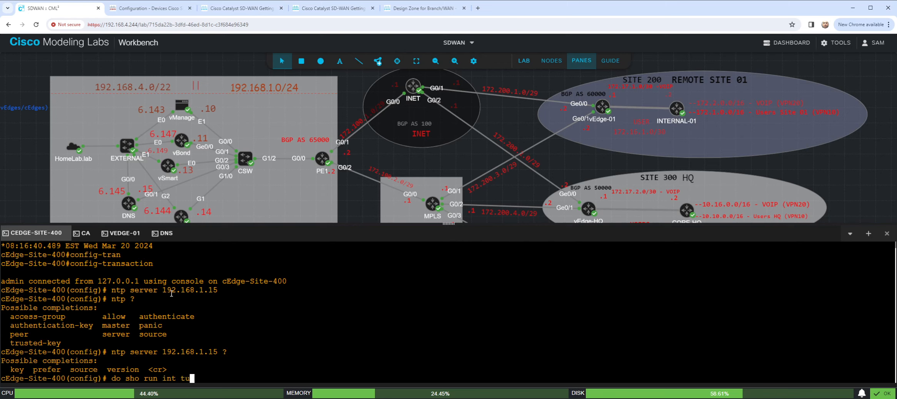
type("nnel 1")
key("Return")
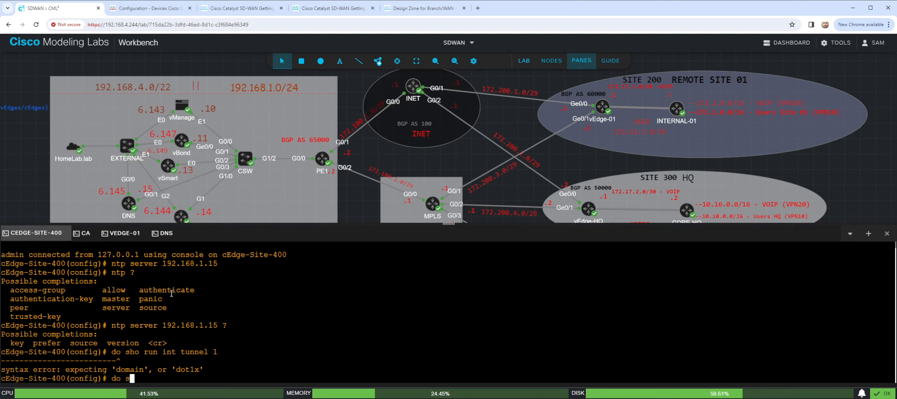
- Run "commit" on cEdge-Site-400 and leave configuration mode
type("commit")
key("Return")
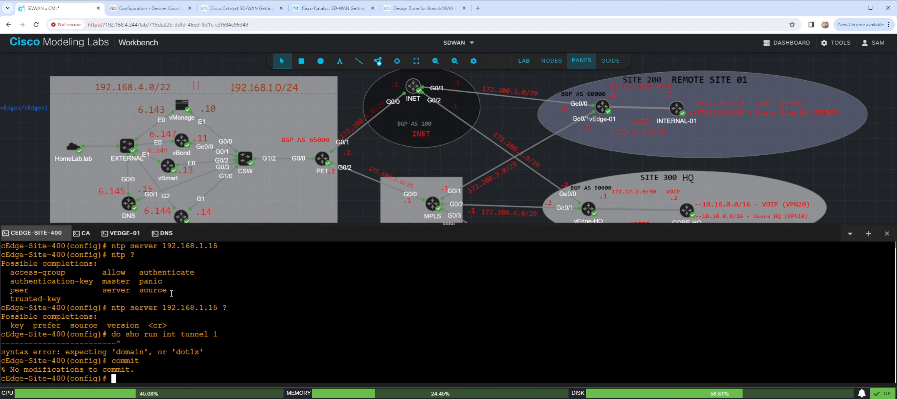
type("end")
key("Return")
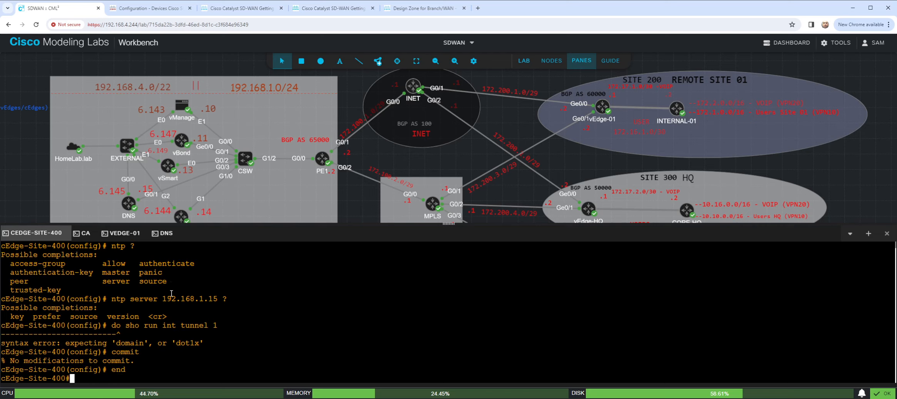
- Check the NTP lines of cEdge-Site-400's running configuration with "sho run | i ntp"
type("sho run| i ntp")
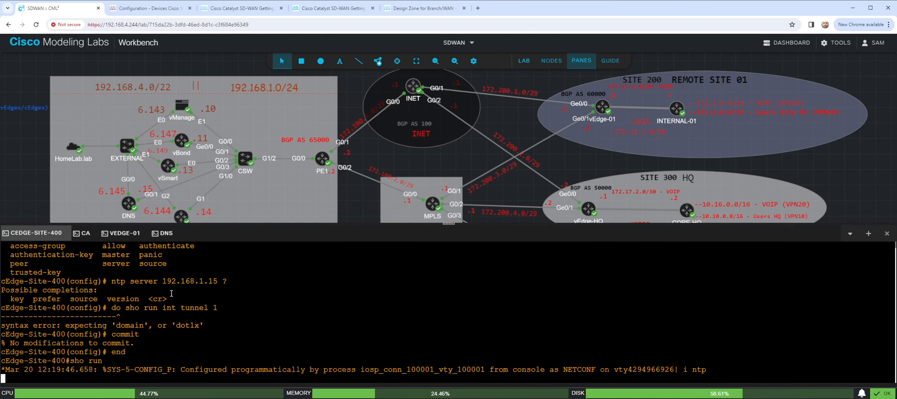
key("Return")
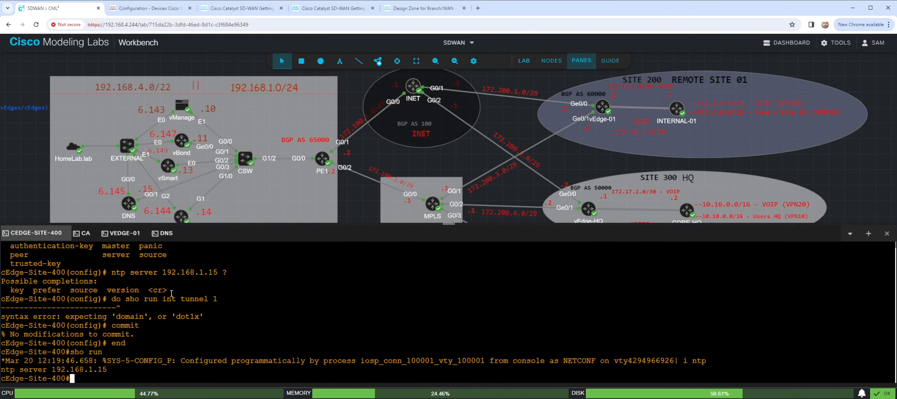
key("Return")
key("Return")
key("Return")
key("Return")
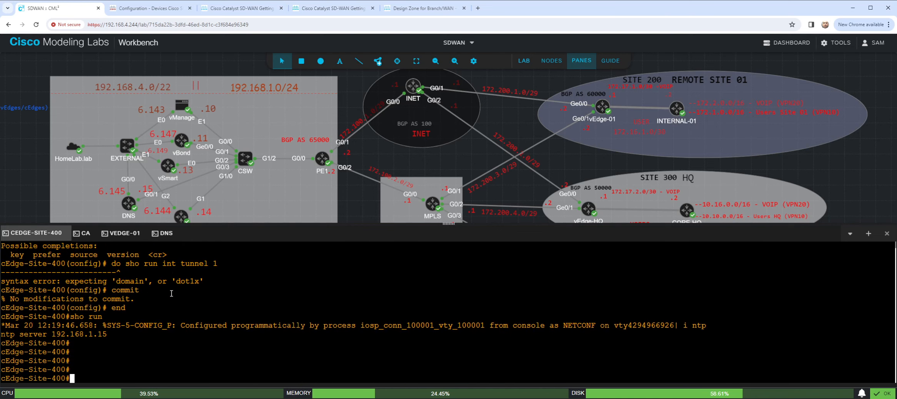
- Check cEdge-Site-400's current time with "sho clock"
type("sho clock")
key("Return")
key("Return")
key("Return")
key("Return")
key("Return")
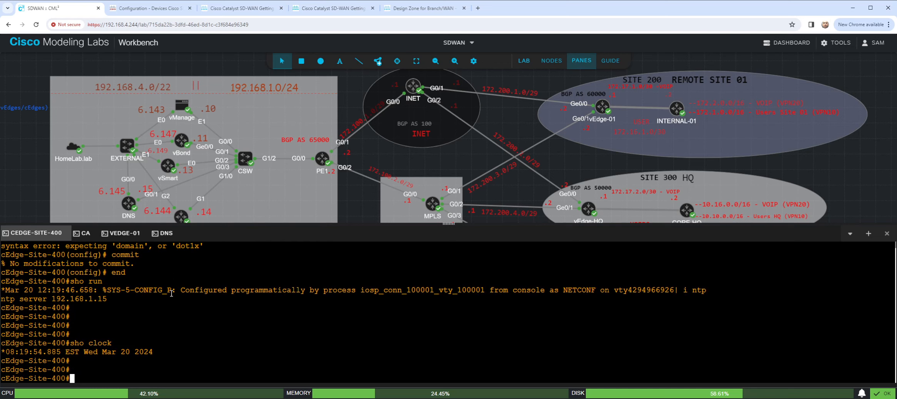
- Display cEdge-Site-400's full running configuration with "sho run" and page through it to the interface section
type("sh ru")
key("BackSpace")
key("BackSpace")
key("BackSpace")
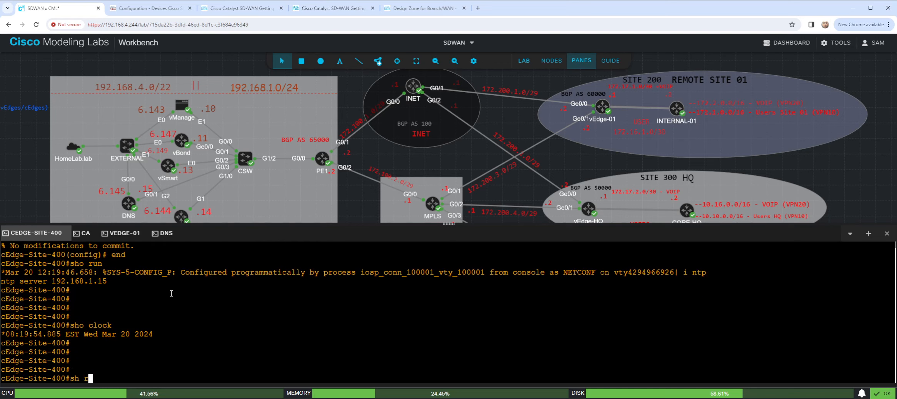
type("o run")
key("Return")
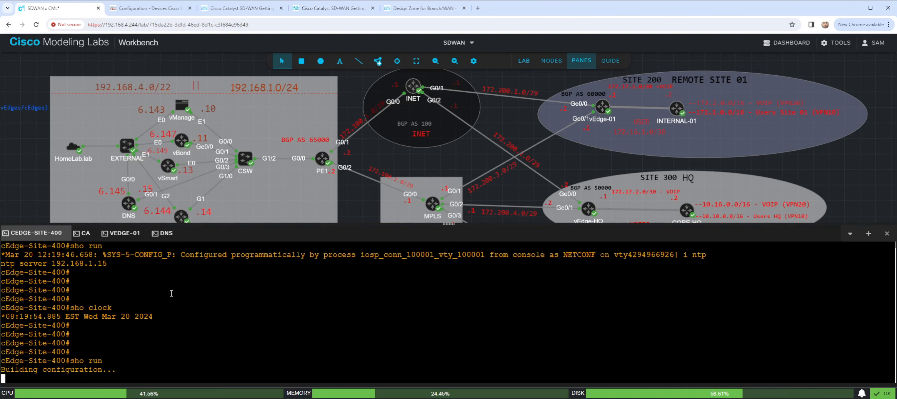
key("space")
key("space")
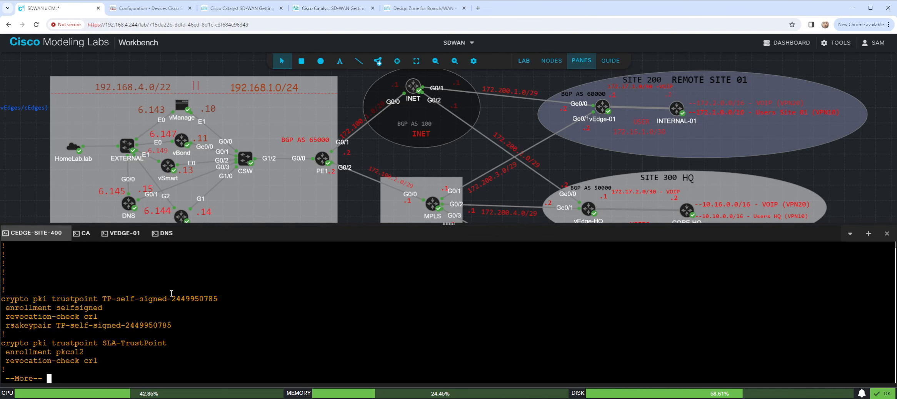
key("space")
key("space")
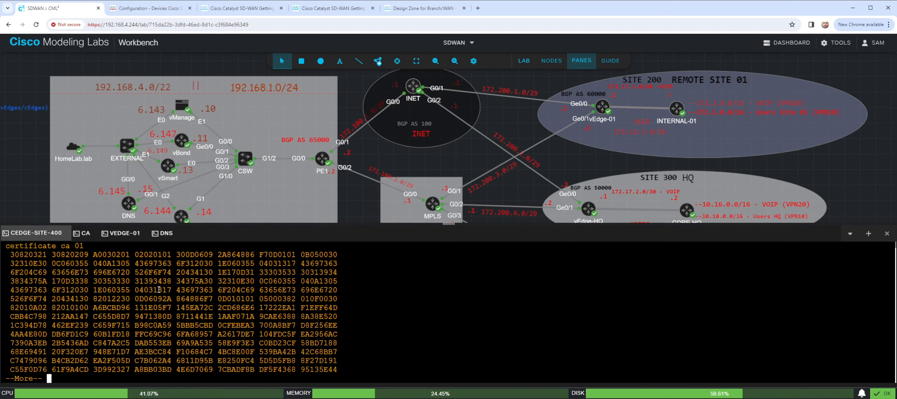
key("space")
key("space")
key("space")
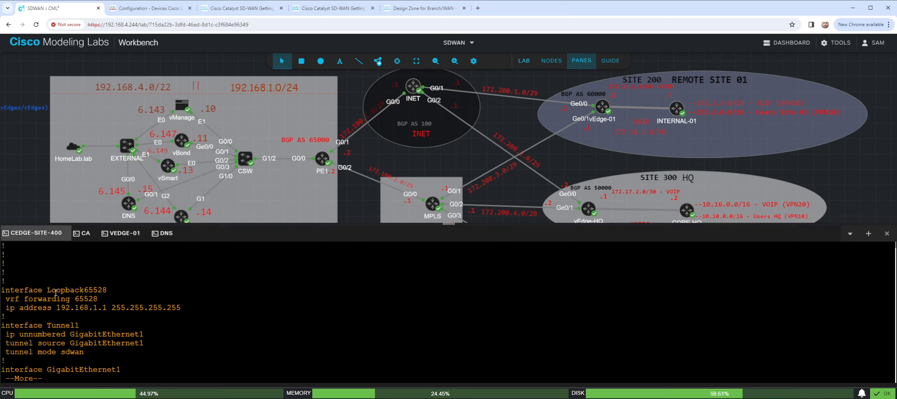
- Examine the Loopback65528 interface entry and page on through the GigabitEthernet interfaces
left_click_drag(49, 290, 108, 290)
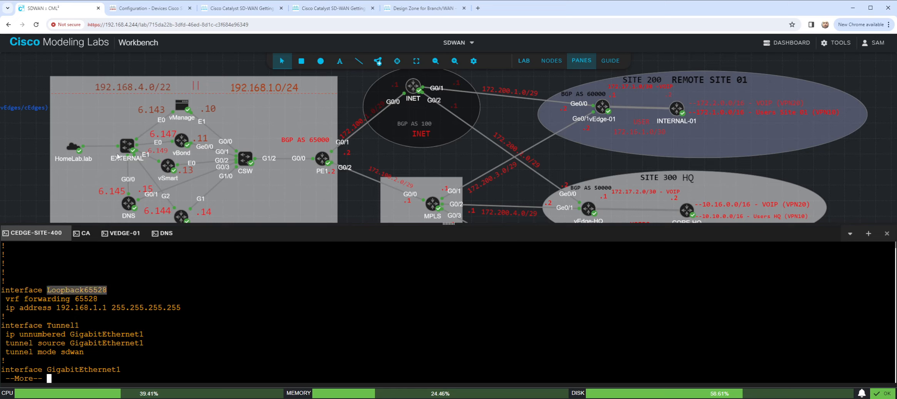
left_click(103, 313)
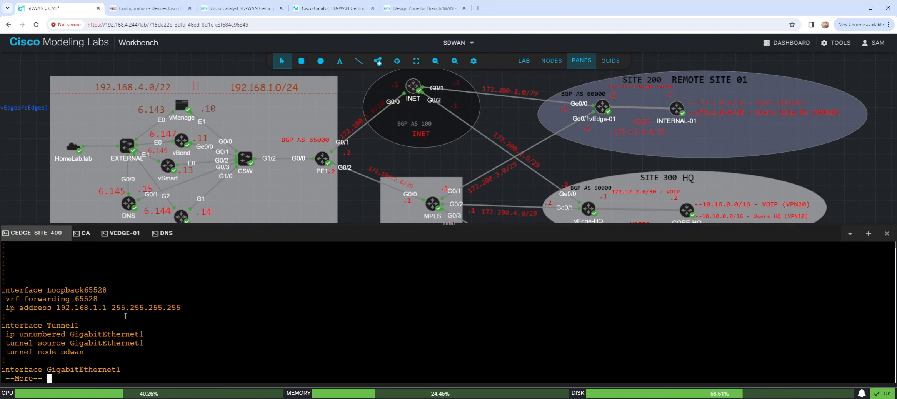
key("space")
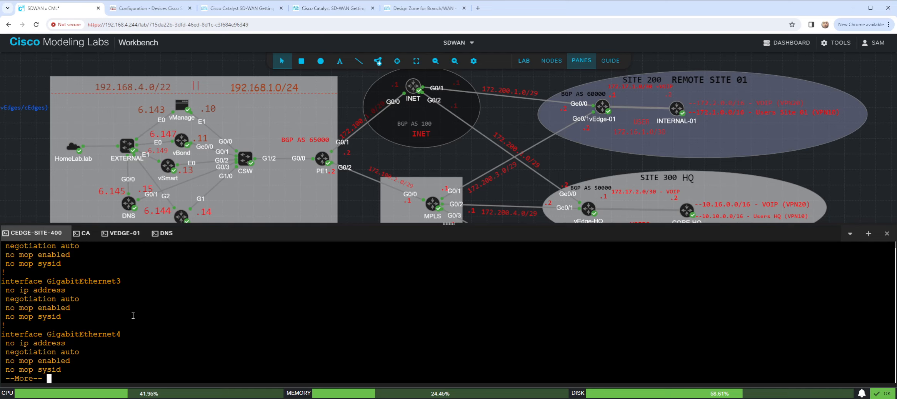
key("space")
- Review the running configuration output again from its beginning, examining the Tunnel1 and GigabitEthernet1 interface entries
scroll(135, 314, "up", 10)
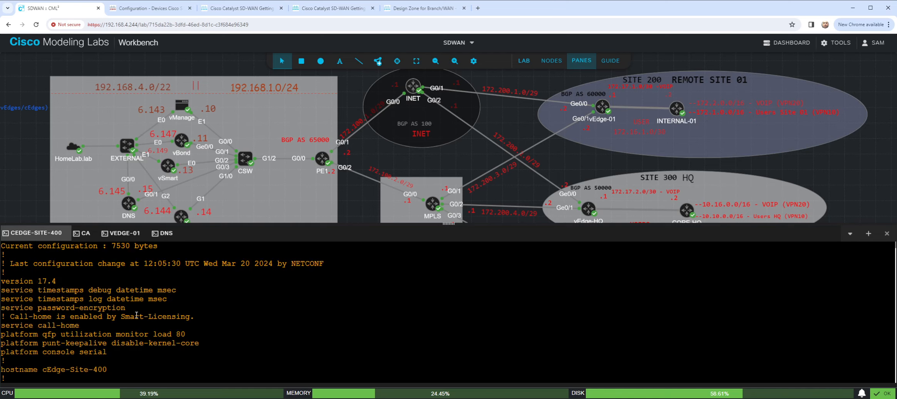
scroll(138, 316, "down", 12)
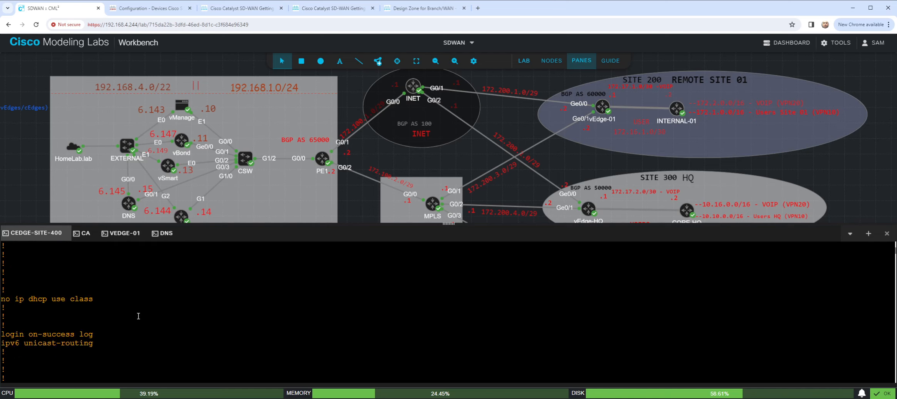
scroll(138, 316, "down", 15)
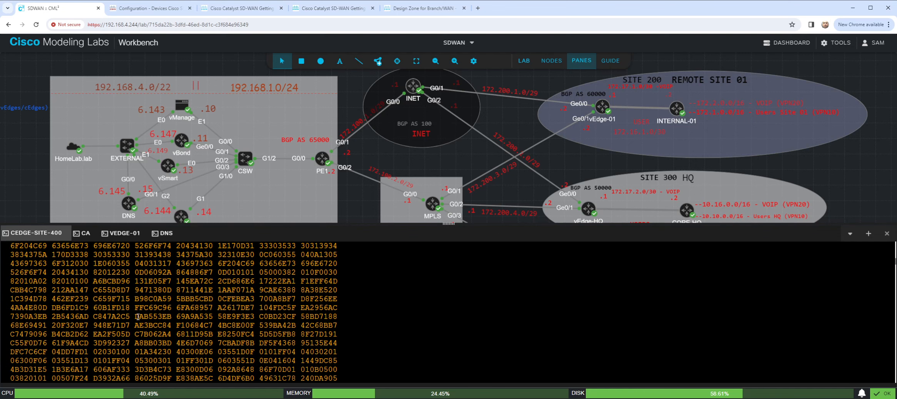
scroll(138, 318, "down", 5)
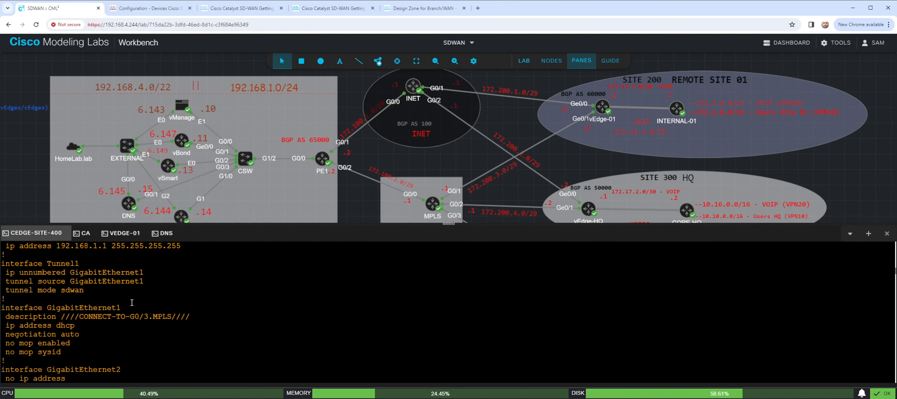
left_click_drag(49, 263, 78, 264)
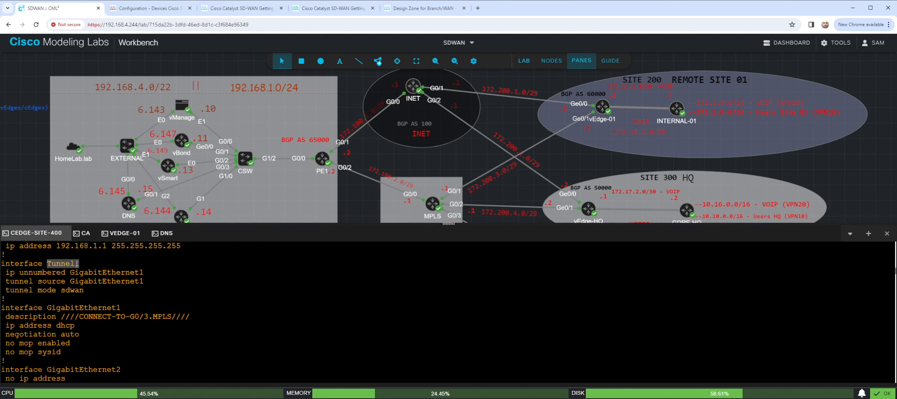
scroll(142, 278, "down", 3)
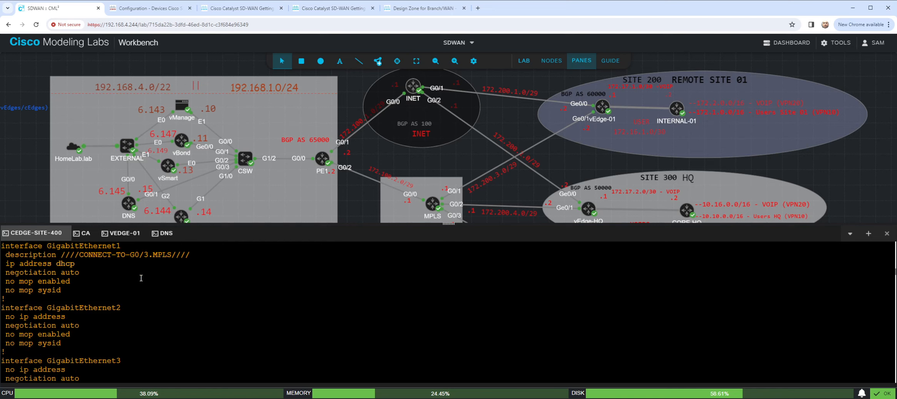
scroll(158, 287, "down", 10)
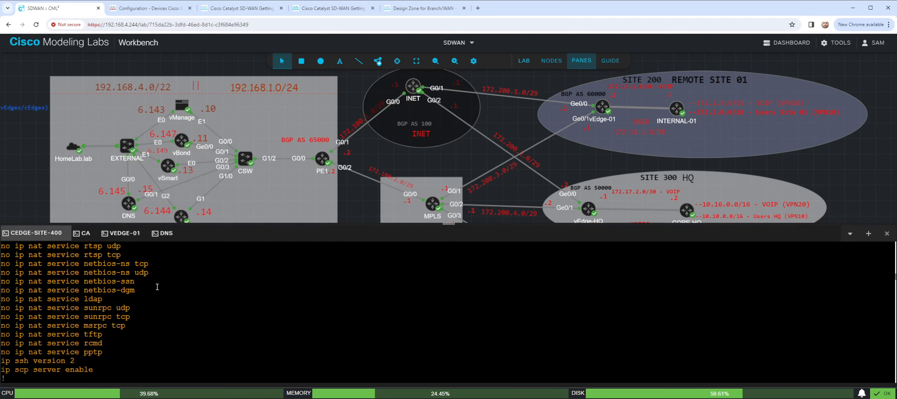
scroll(157, 287, "down", 10)
scroll(157, 287, "down", 10)
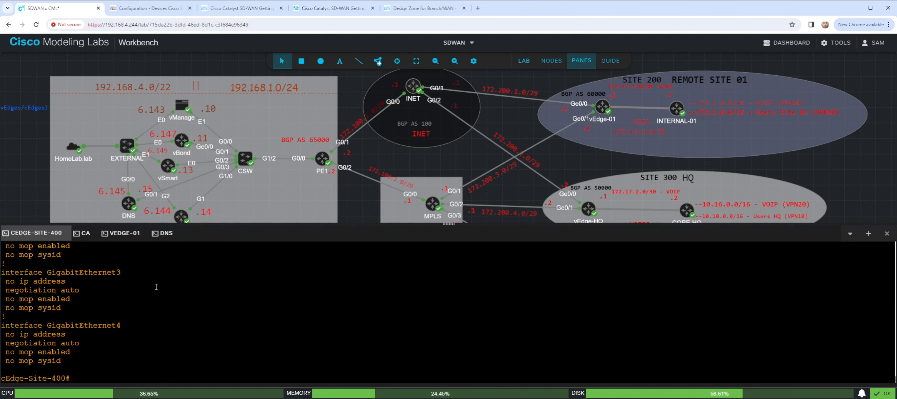
- Start a configuration transaction and list the possible values for "ntp server 192.168.1.15 source"
type("config-tran")
key("Tab")
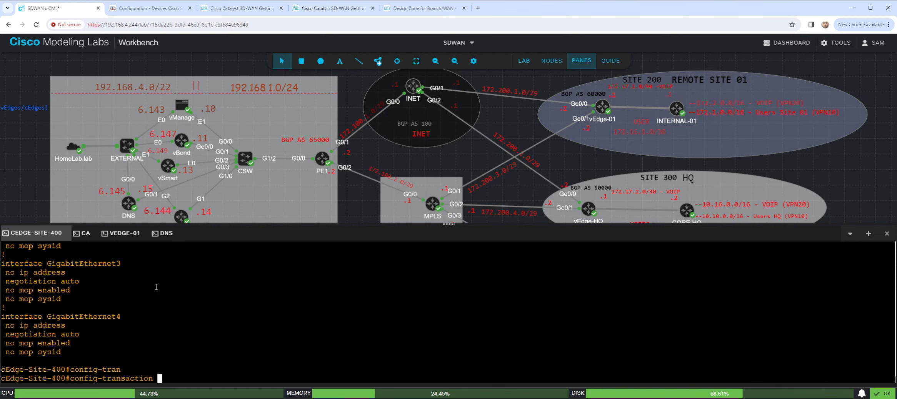
key("Return")
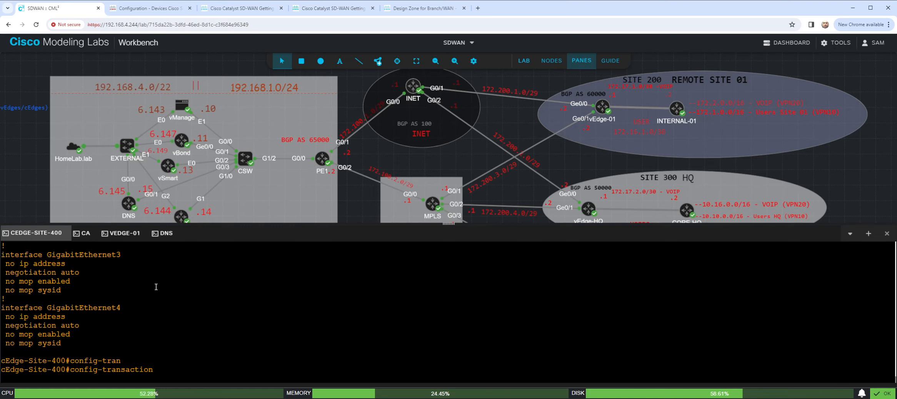
type("ntp server")
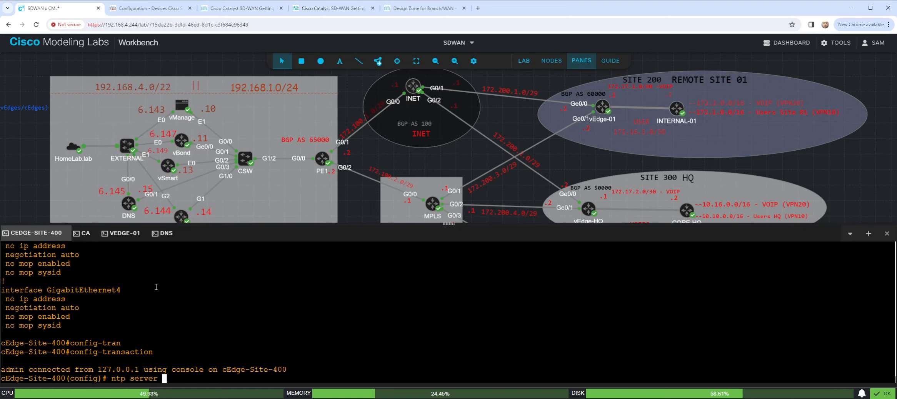
type("192.168.1.15")
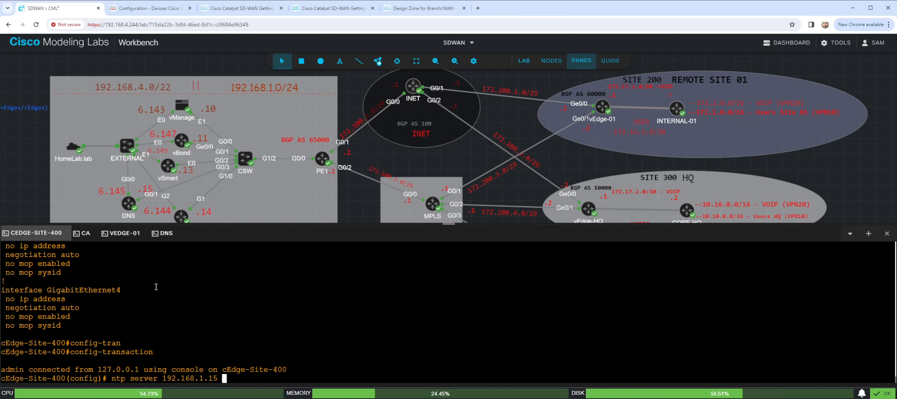
type(" source ?")
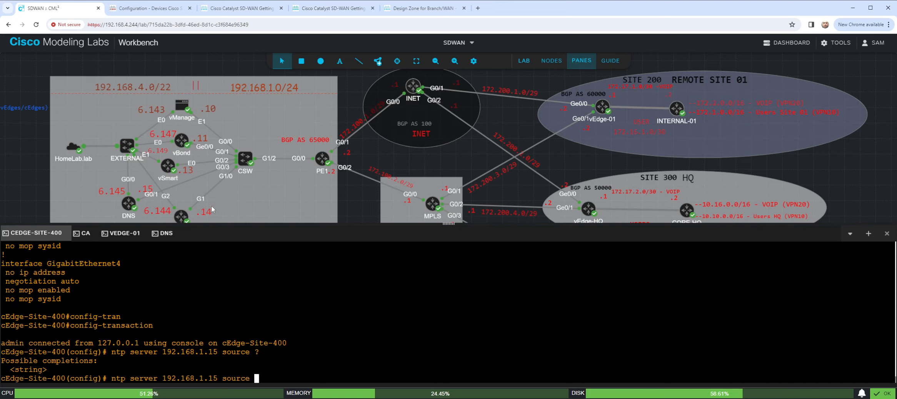
type("Tunnel1 ")
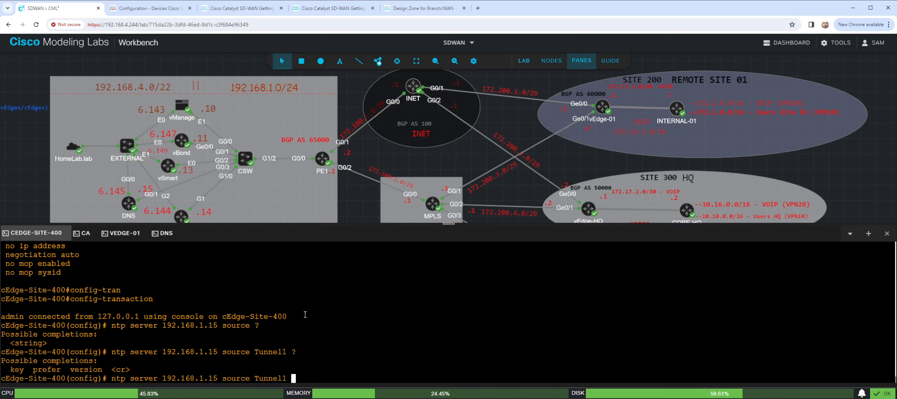
type("?")
- Set Tunnel1 as the source interface for NTP server 192.168.1.15, listing the remaining options before entering the command
key("Return")
key("Return")
- Commit the NTP source change and leave configuration mode on cEdge-Site-400
type("commit")
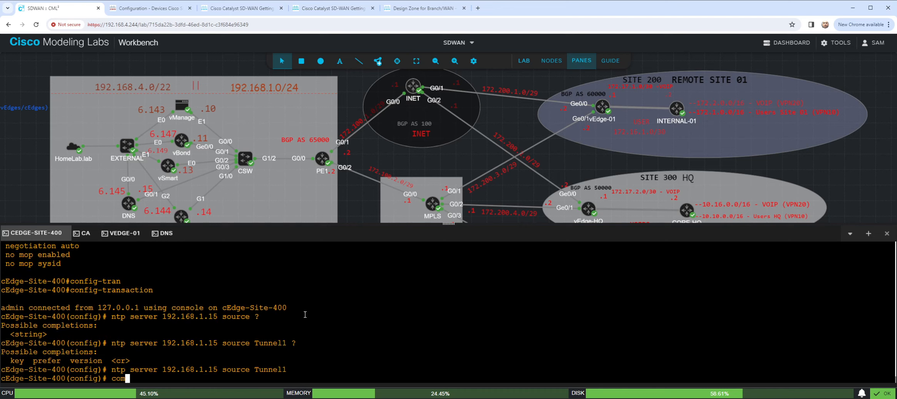
key("Return")
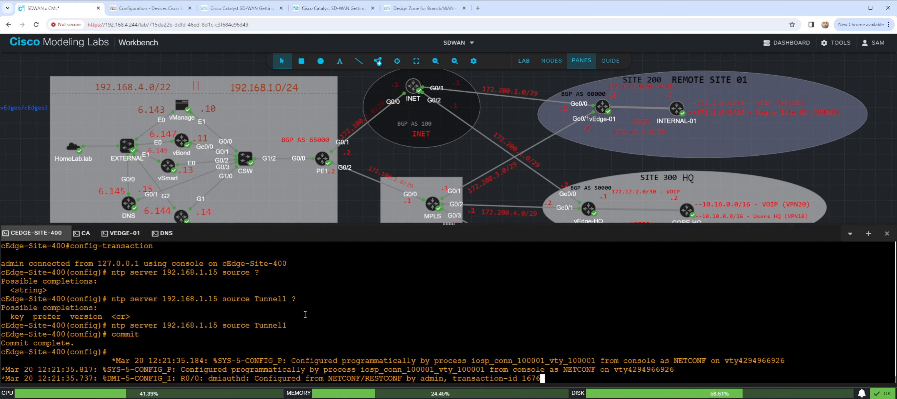
key("Return")
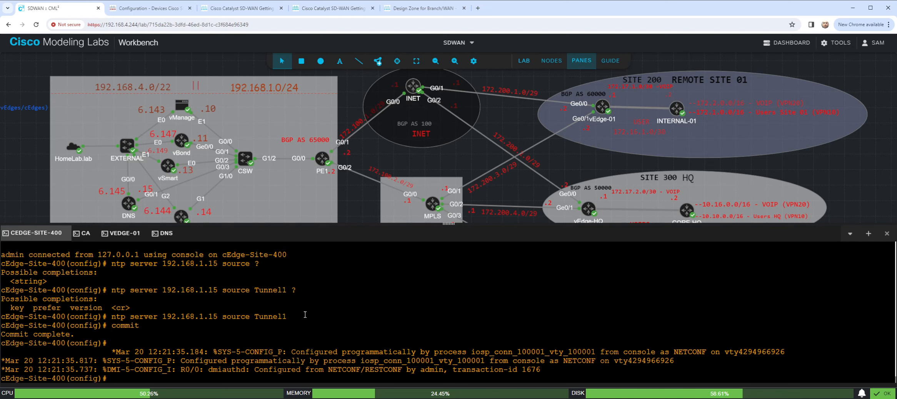
type("end")
key("Return")
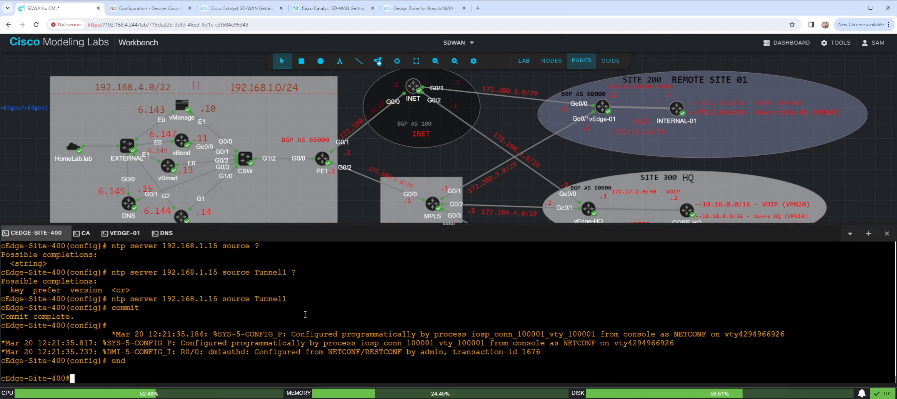
- Display the current clock on cEdge-Site-400 to check its date and time
key("Return")
key("Return")
type("sho clock")
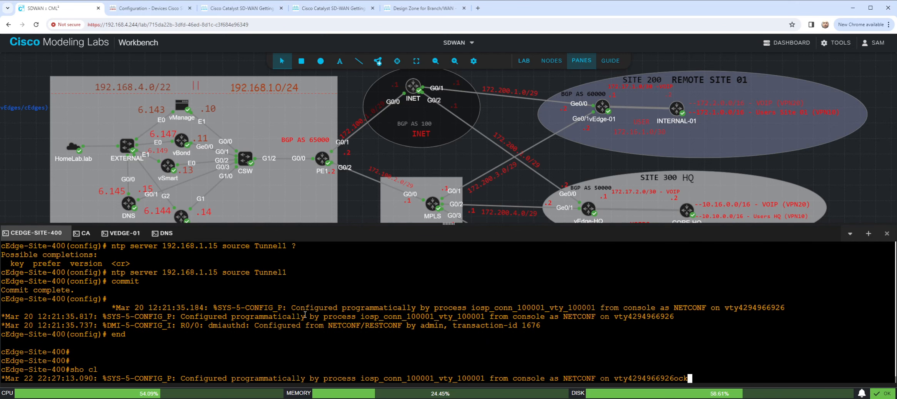
key("Return")
key("Return")
key("Return")
key("Return")
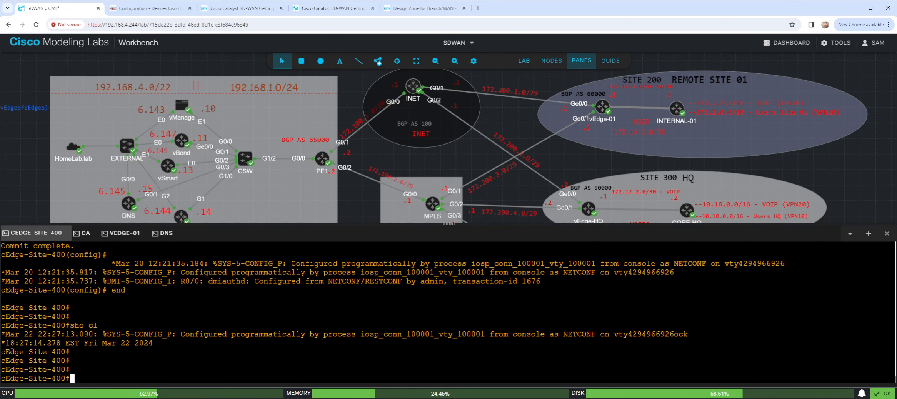
- Compare the new clock reading with the earlier "sho clock" result in the cEdge-Site-400 console history
left_click_drag(12, 345, 152, 346)
scroll(155, 349, "up", 15)
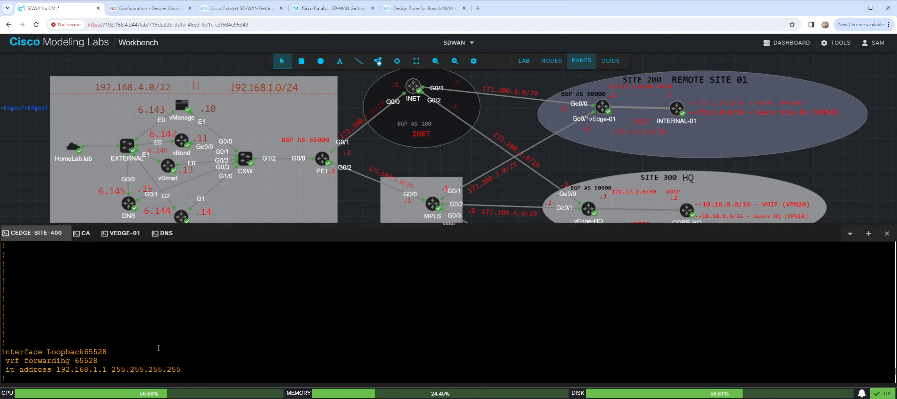
scroll(158, 347, "up", 20)
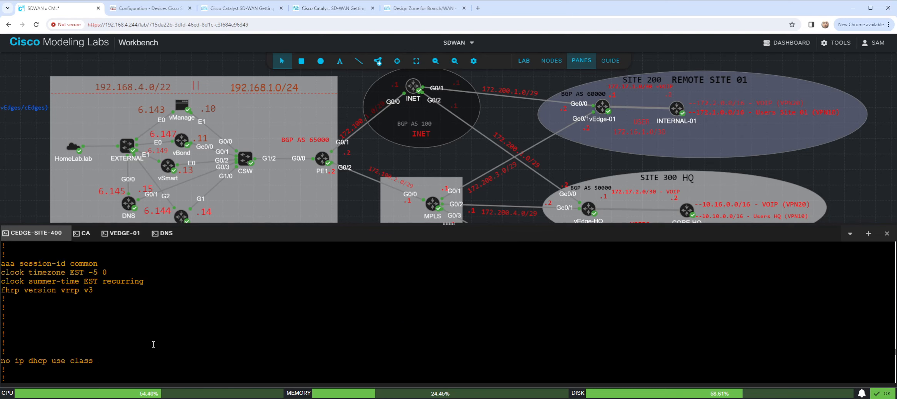
scroll(154, 345, "up", 10)
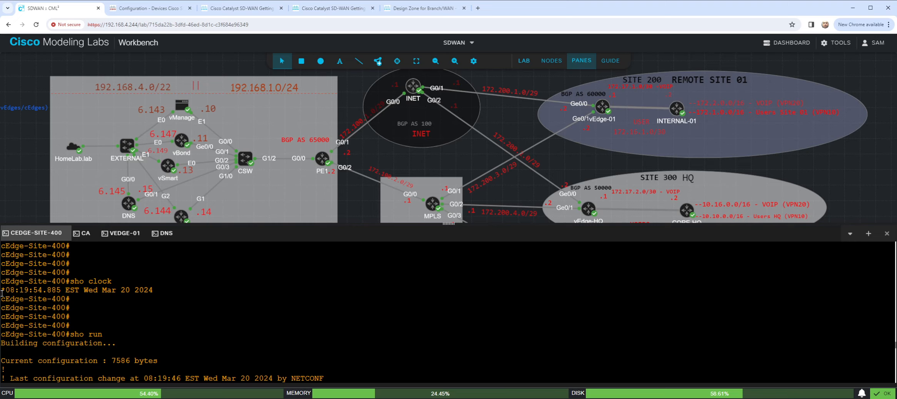
left_click_drag(7, 289, 165, 292)
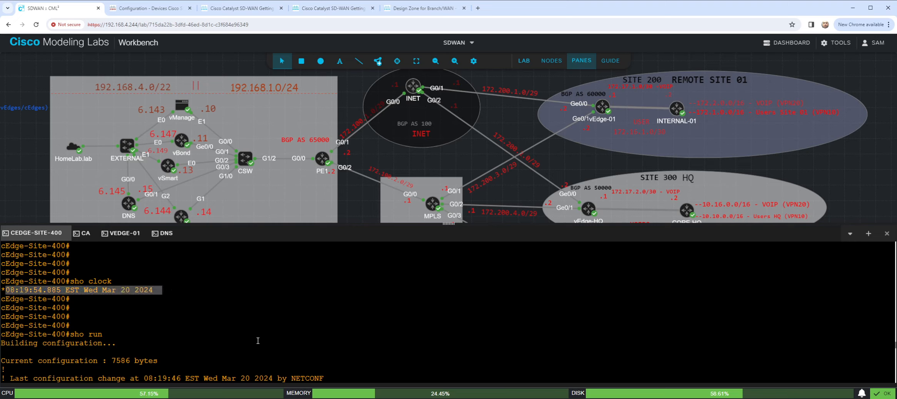
scroll(262, 327, "down", 20)
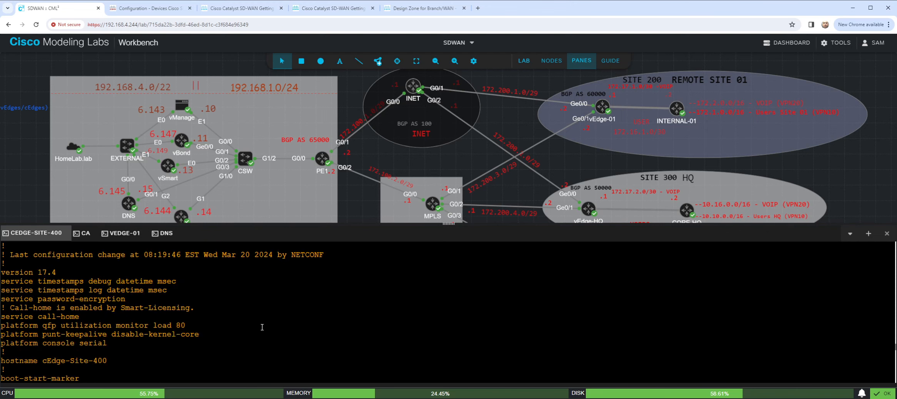
scroll(259, 330, "down", 5)
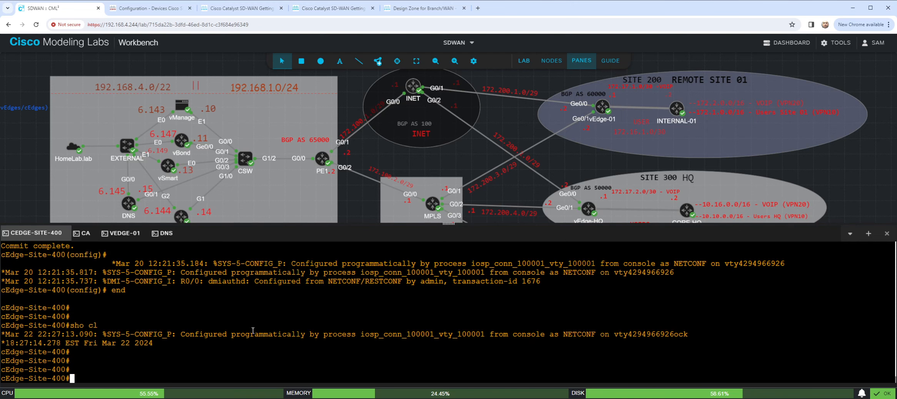
left_click_drag(11, 343, 94, 343)
left_click(168, 335)
- Show the NTP status on cEdge-Site-400 and examine its synchronization state alongside the clock reading
type("show ntp ")
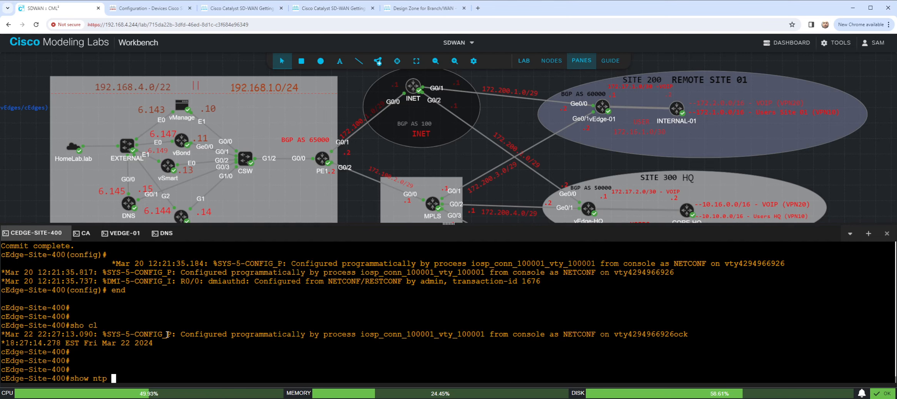
type("status")
key("Return")
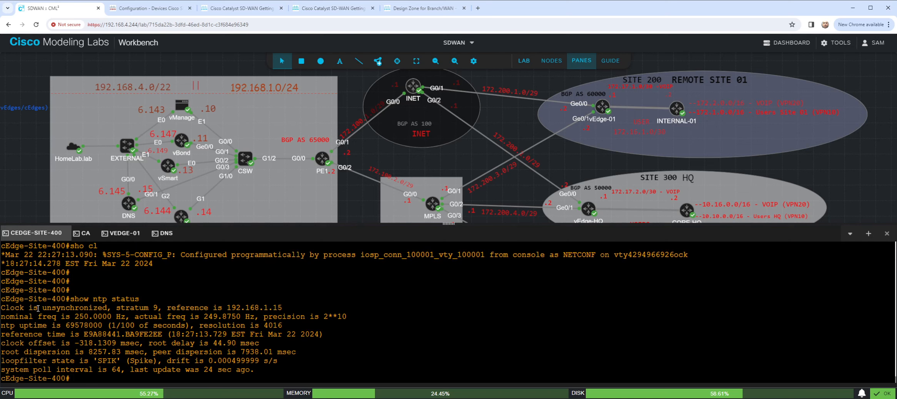
left_click_drag(20, 308, 114, 309)
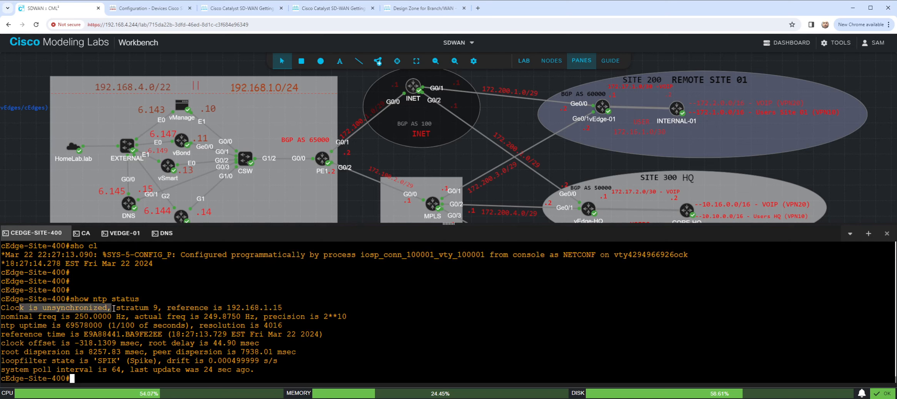
left_click_drag(5, 264, 158, 263)
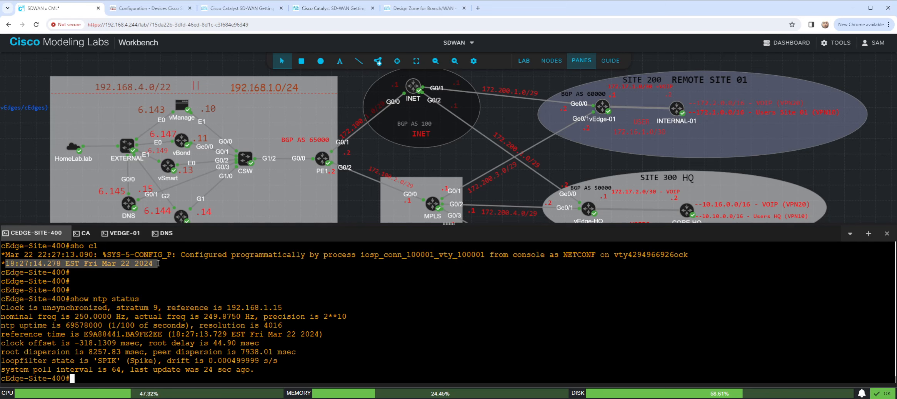
- Run the NTP status check on cEdge-Site-400 once more
key("Return")
key("Return")
key("Up")
key("Return")
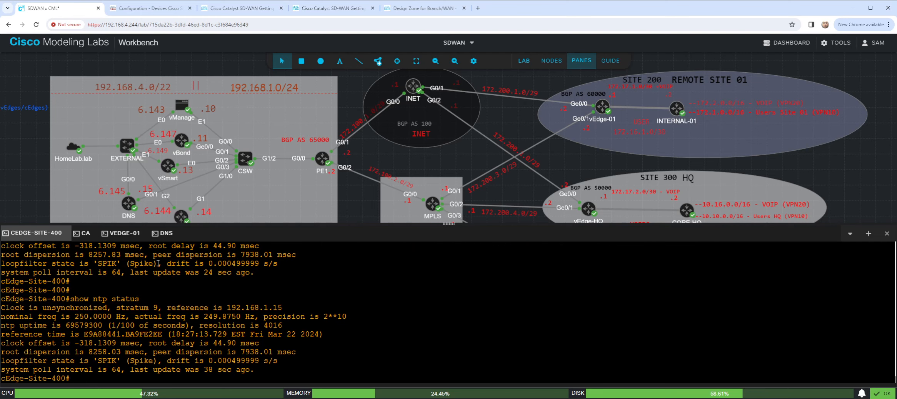
- Display the cEdge-Site-400 clock again with "show clock"
key("Return")
key("Return")
type("shoc")
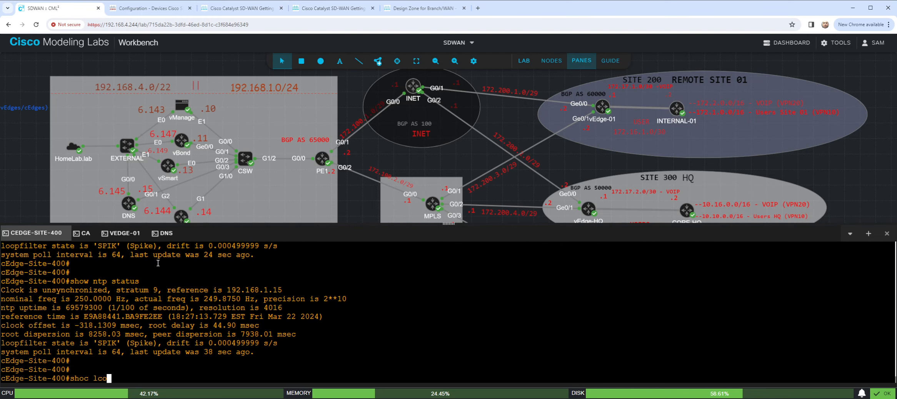
key("BackSpace")
type("w clock")
key("Return")
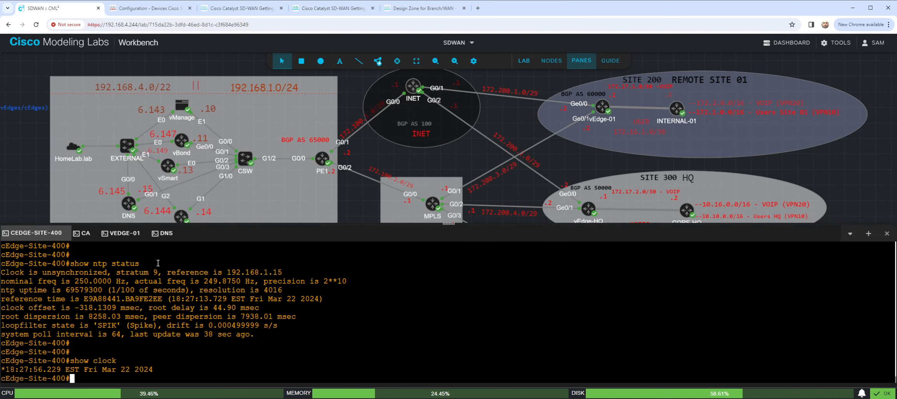
key("Return")
key("Return")
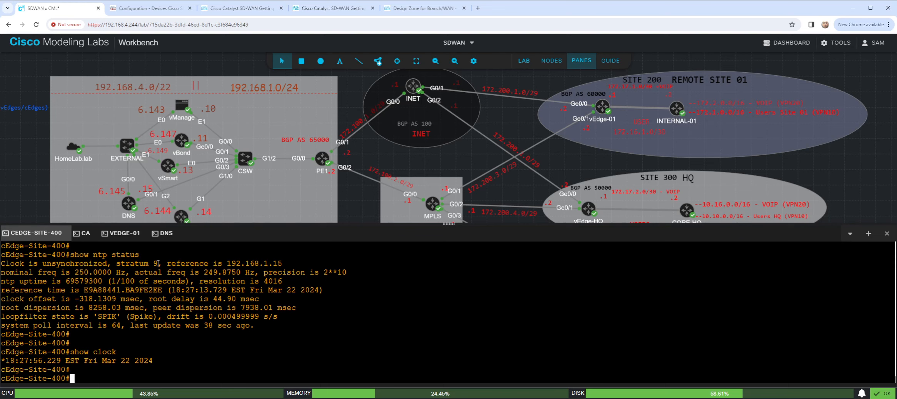
- List the NTP associations on cEdge-Site-400 to examine its peering with the configured server
type("sho ntp asso")
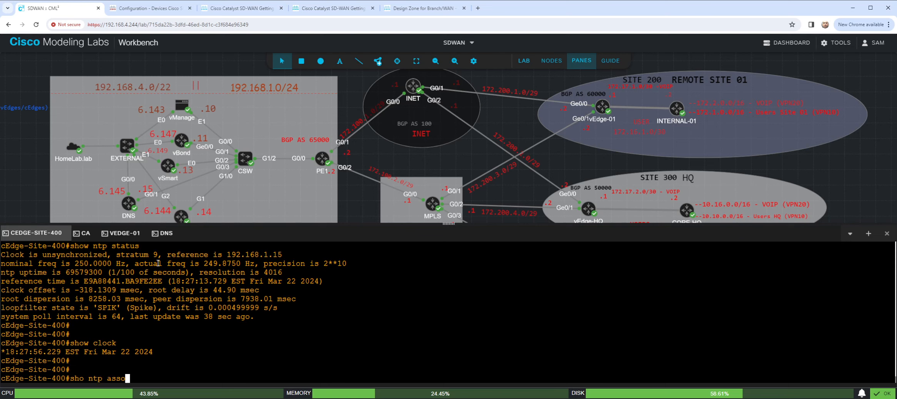
key("Tab")
key("Return")
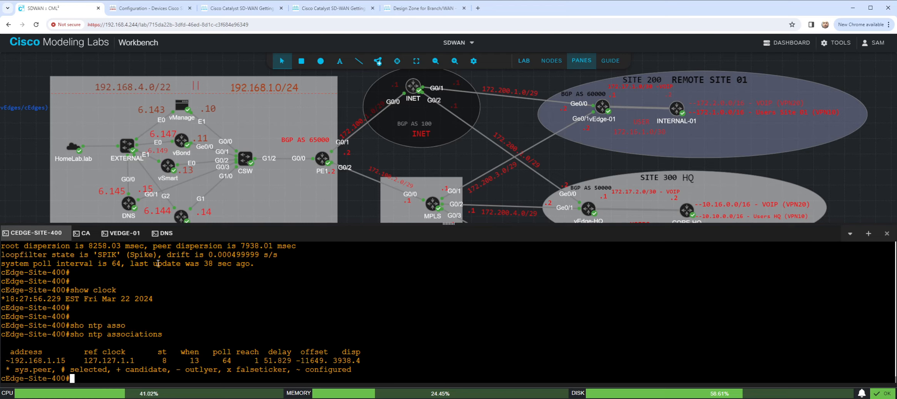
key("Return")
key("Return")
key("Return")
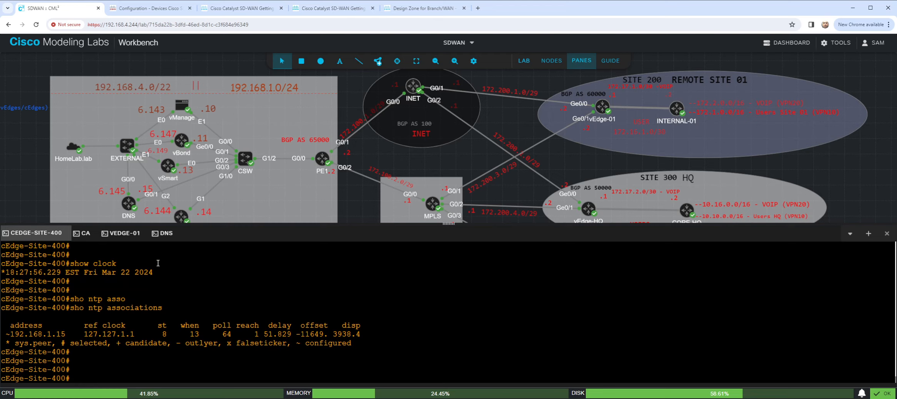
key("Up")
key("Up")
key("Up")
key("Up")
key("Up")
key("Up")
key("Up")
key("Down")
key("Down")
key("Down")
key("Down")
key("Return")
key("Return")
key("Return")
key("Return")
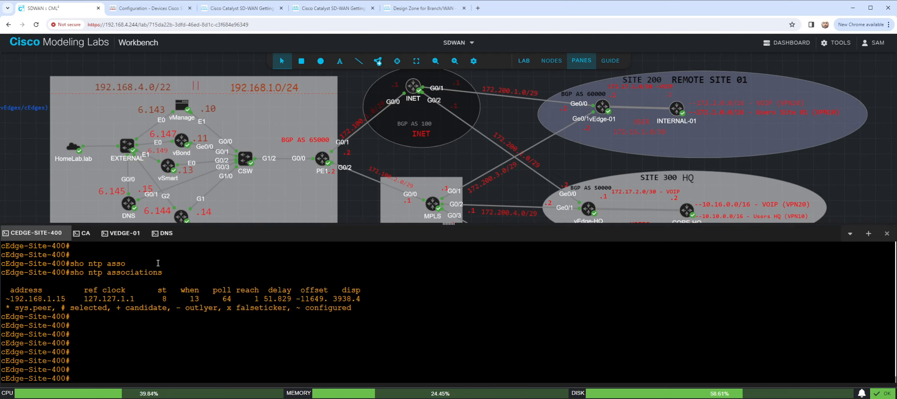
- Install the signed certificate with "request platform software sdwan certificate install bootflash:cEdge-Site-400.crt"
type("request platform soft")
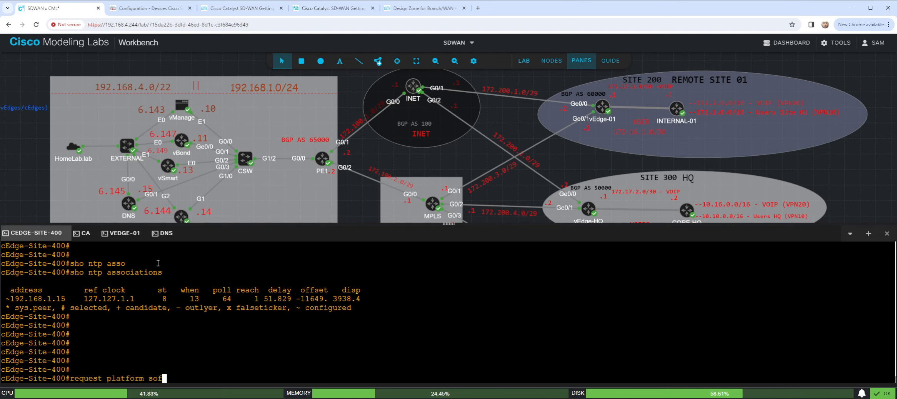
key("Tab")
type("sdwan cert")
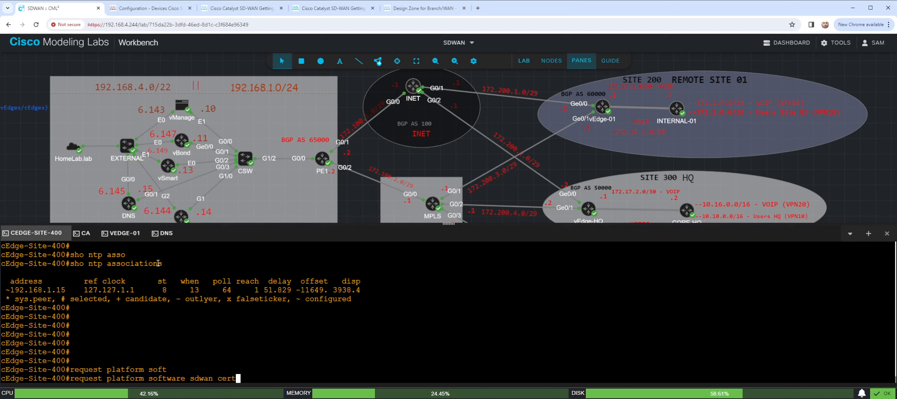
key("Tab")
type("inst")
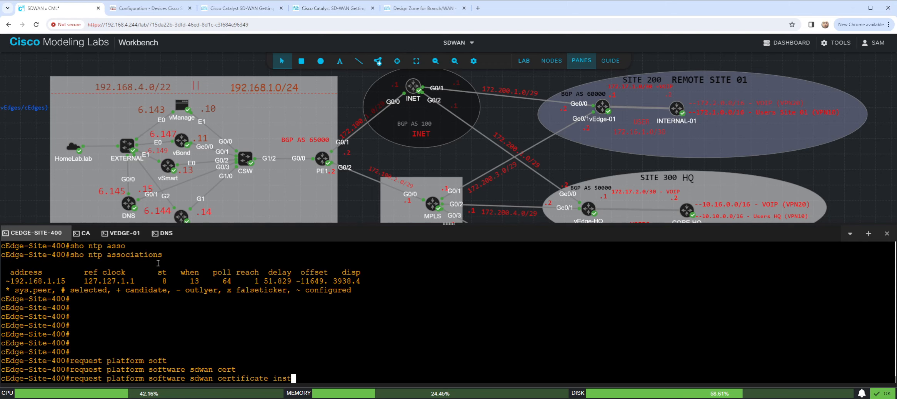
type("all boot")
key("Tab")
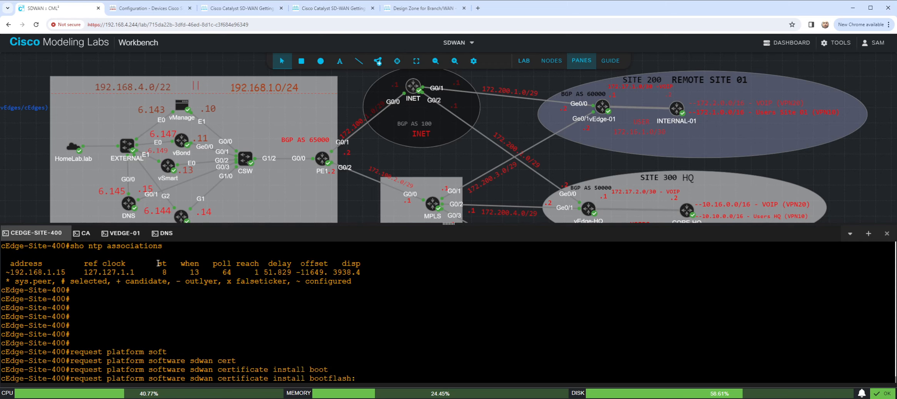
type("cE")
key("Tab")
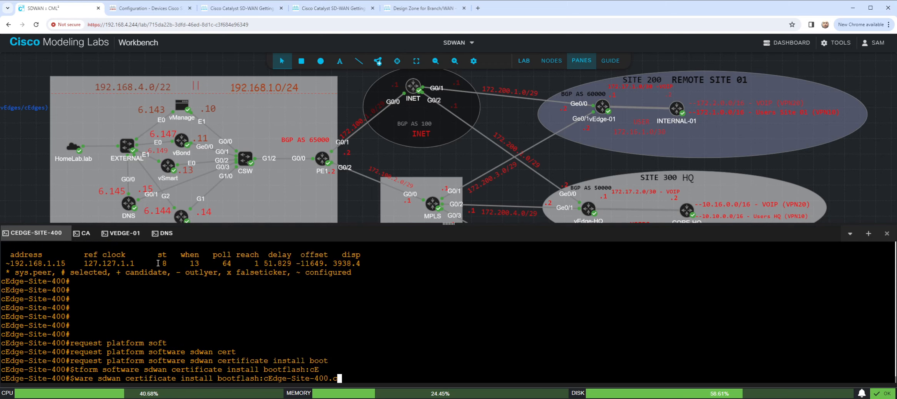
type("rt")
key("Tab")
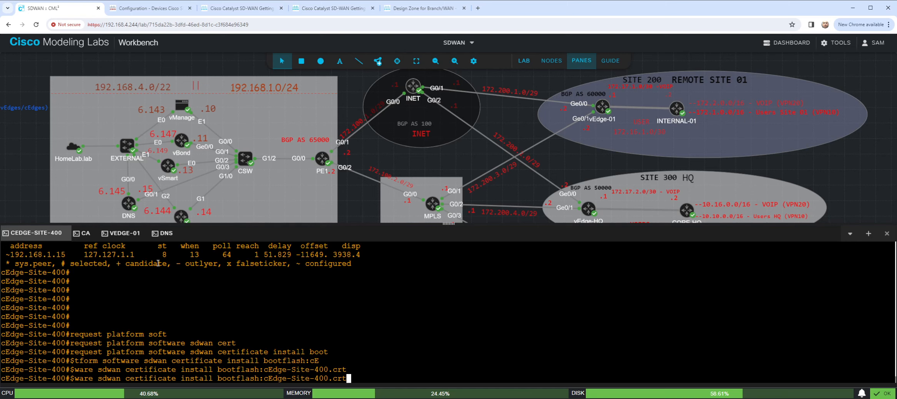
key("Return")
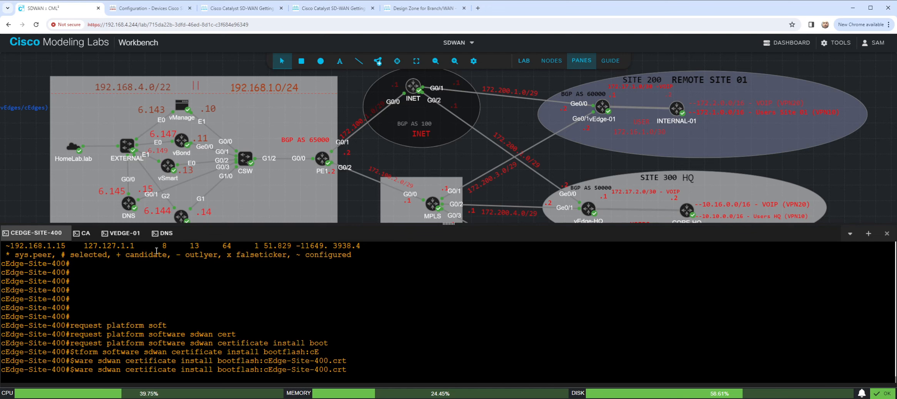
- Check the NTP status and the current clock on the DNS node's console
left_click(164, 235)
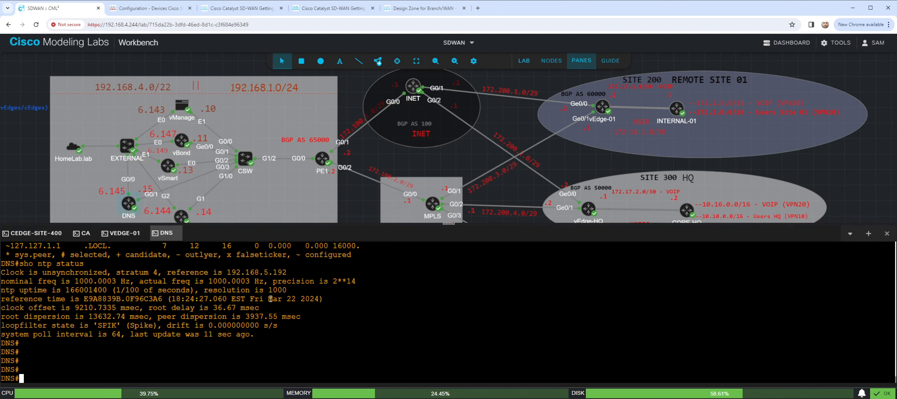
key("Up")
key("Return")
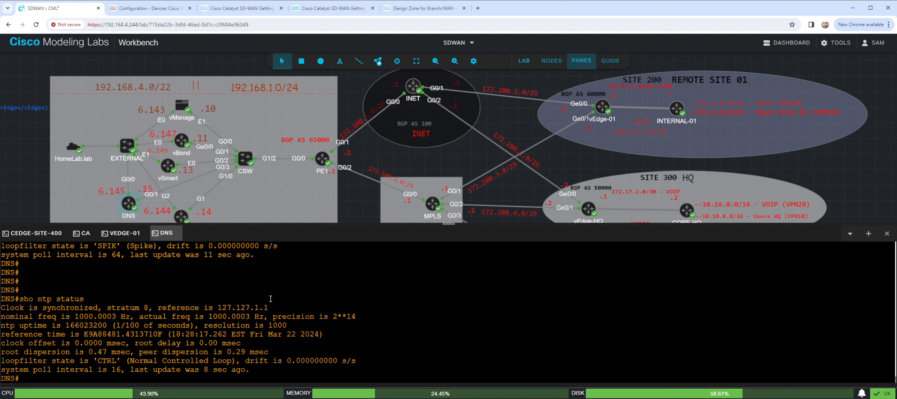
key("Up")
key("Up")
key("Up")
key("Return")
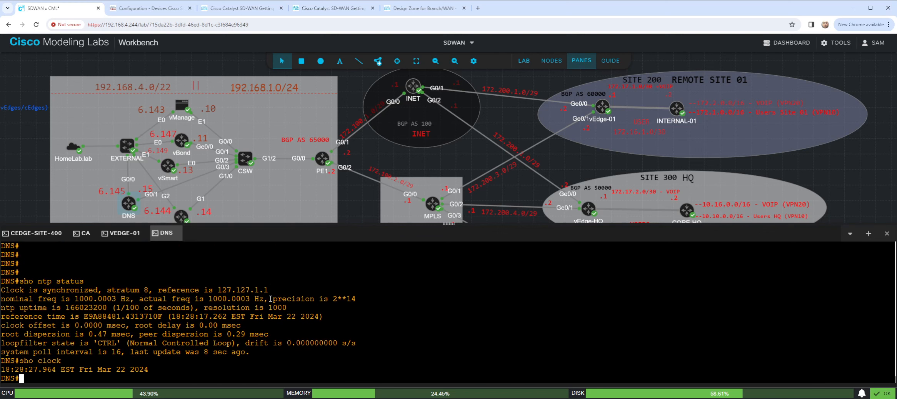
- Return to the cEdge-Site-400 console and check the outcome of the certificate installation
left_click(115, 233)
left_click(37, 234)
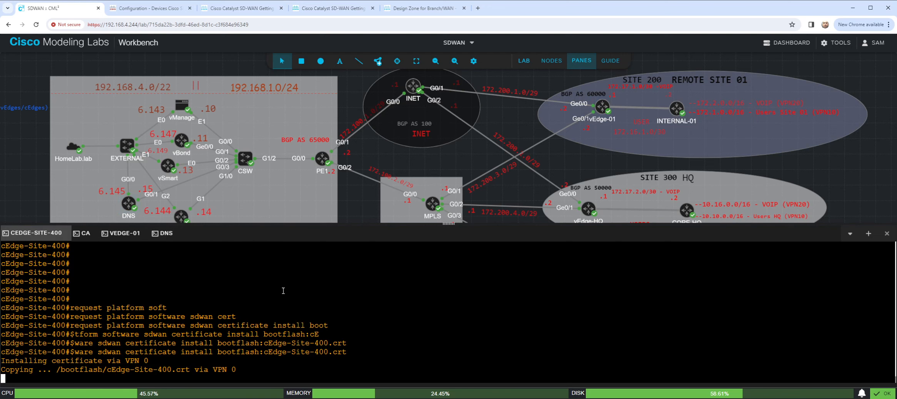
scroll(154, 326, "up", 3)
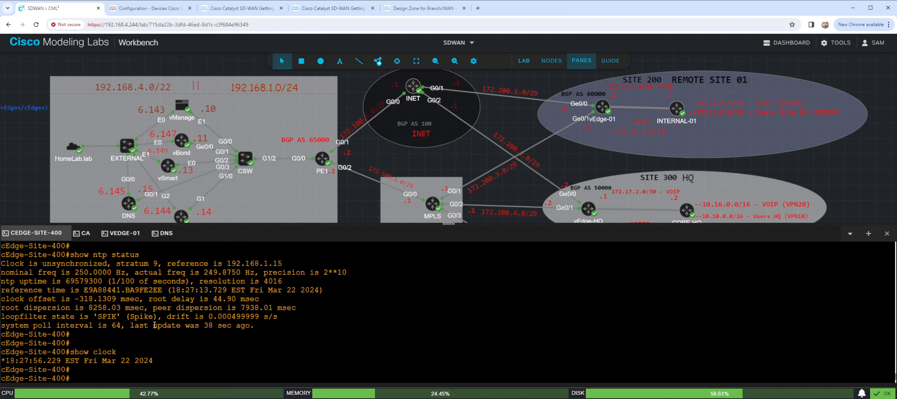
scroll(77, 270, "down", 10)
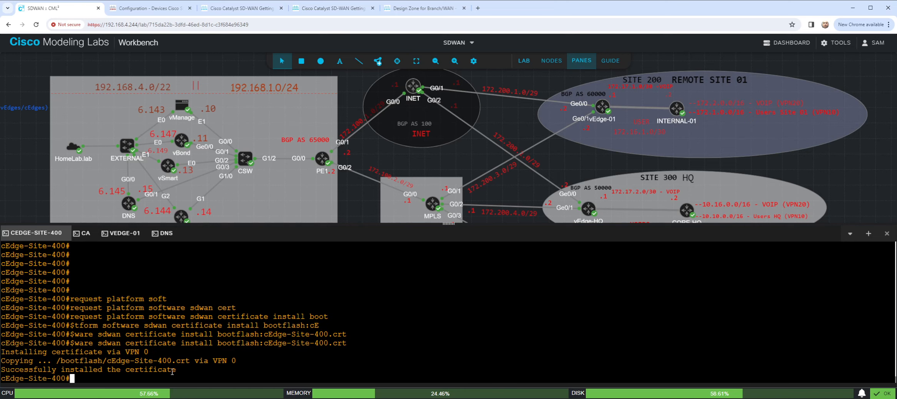
left_click_drag(181, 369, 121, 365)
key("Return")
key("Return")
key("Return")
key("Return")
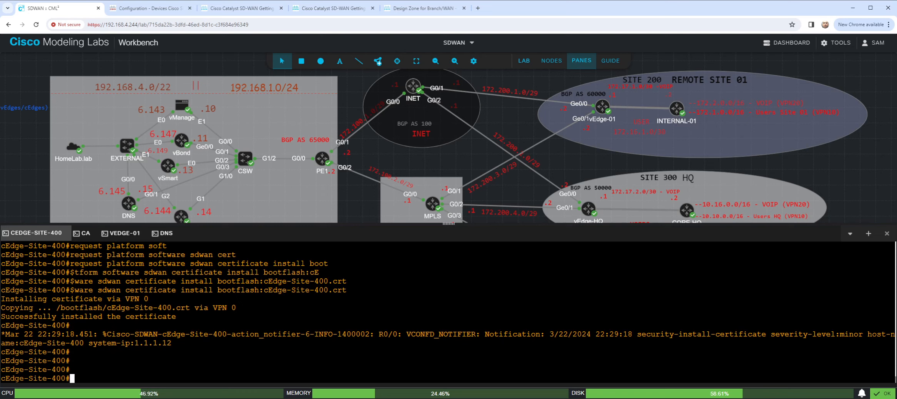
- Look up cEdge-Site-400's chassis and serial numbers with "show sdwan certificate serial"
type("show sdwan certif")
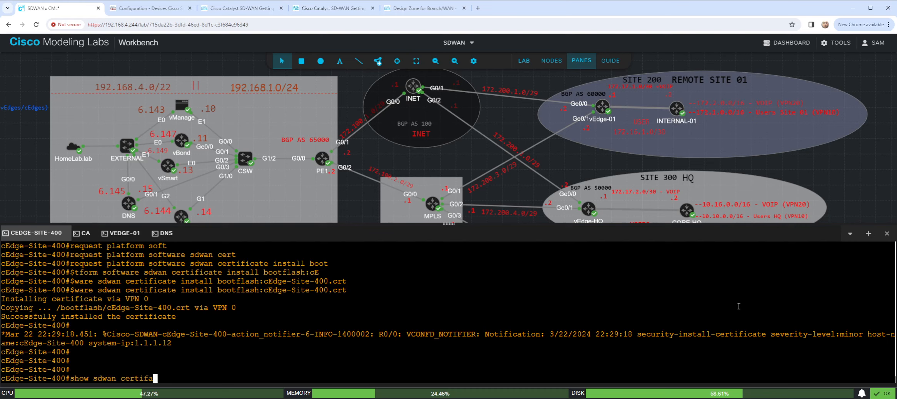
type("icate ")
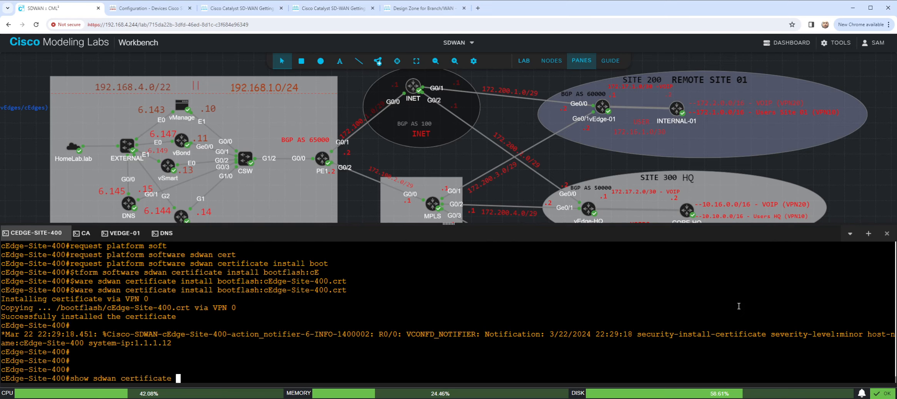
type("serial")
key("Return")
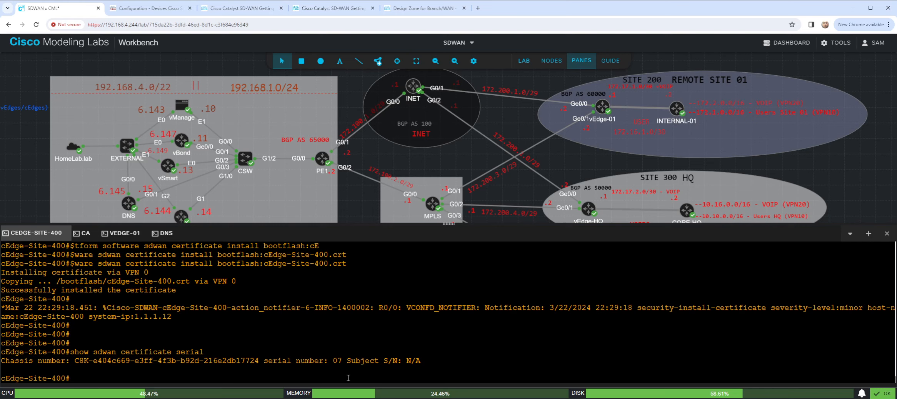
double_click(337, 360)
- Open the vBond node's console and log in as admin with the account password
right_click(174, 162)
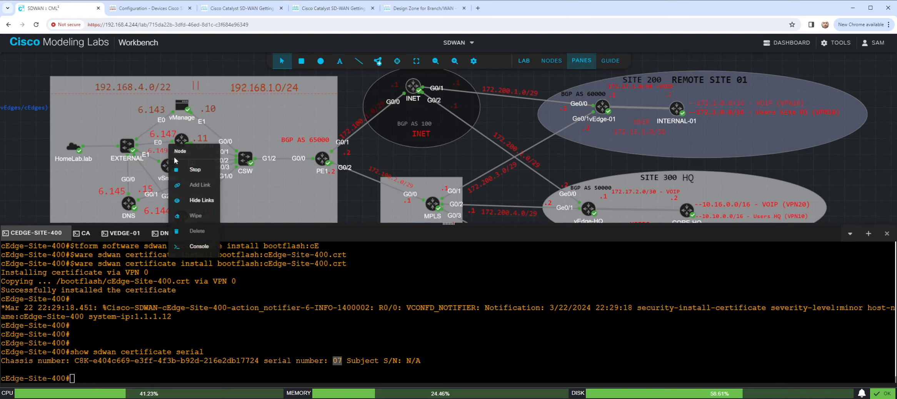
right_click(178, 142)
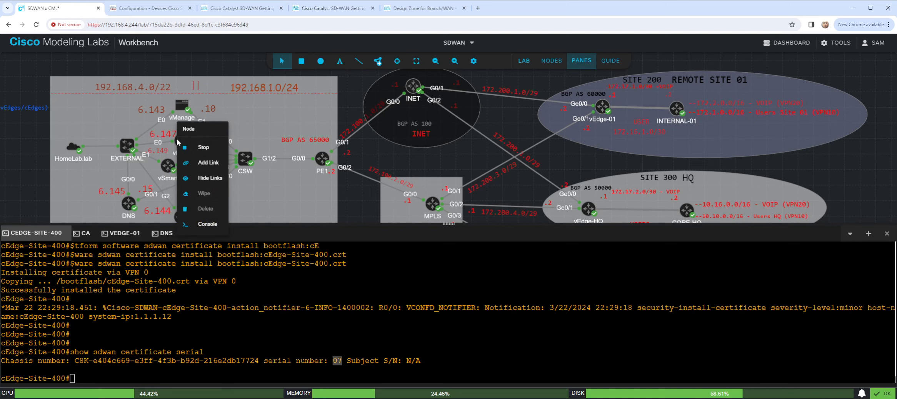
left_click(204, 224)
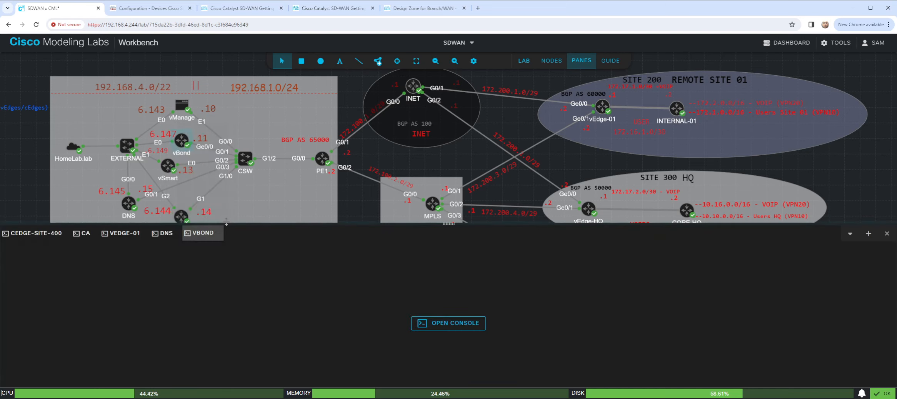
left_click(462, 326)
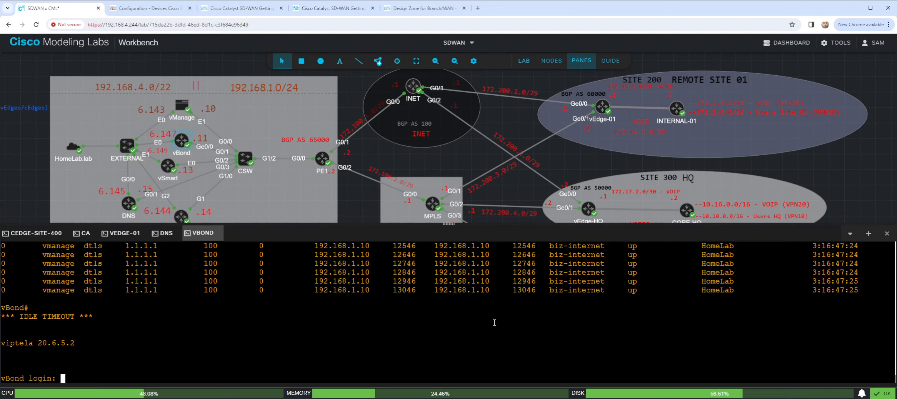
type("admin")
key("Return")
key("Return")
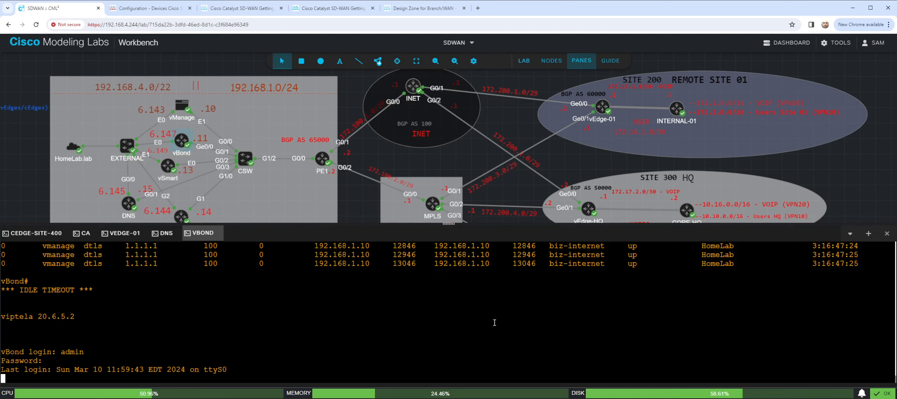
key("Return")
key("Return")
key("Return")
key("Return")
key("Return")
key("Return")
key("Return")
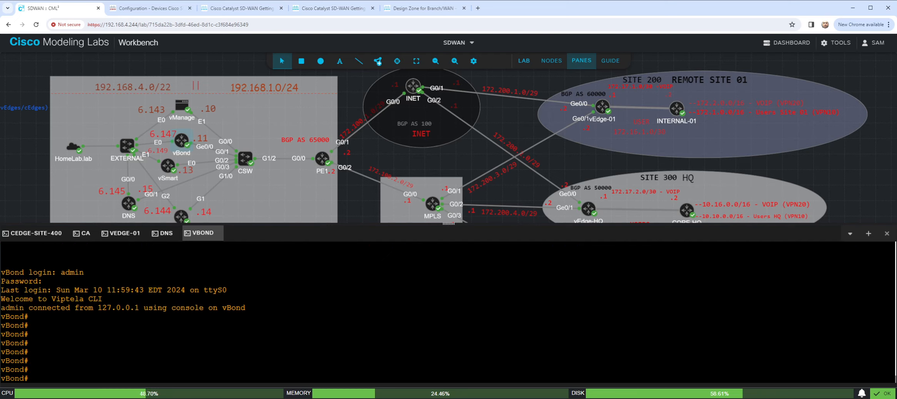
- List the available options of the "request" command on vBond
type("request ?")
- Try to list the options of "request cedge" on vBond
type("q")
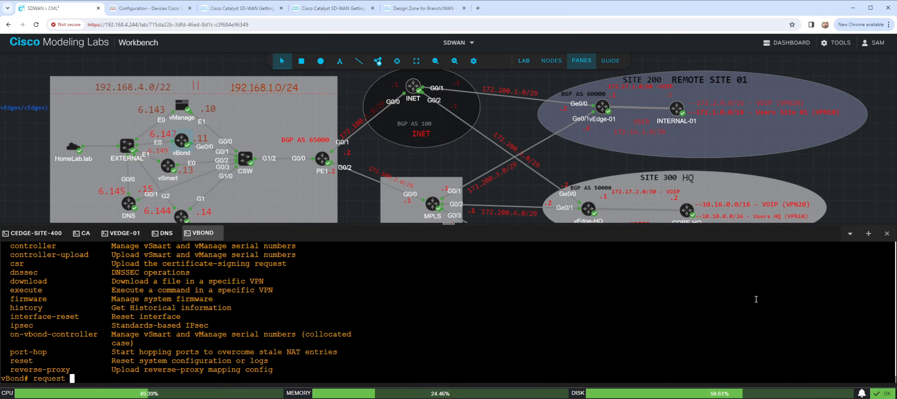
type("ce")
key("Tab")
key("BackSpace")
key("BackSpace")
key("BackSpace")
key("BackSpace")
key("BackSpace")
key("BackSpace")
key("BackSpace")
key("BackSpace")
key("BackSpace")
key("BackSpace")
key("BackSpace")
type("edge ?")
key("BackSpace")
key("BackSpace")
key("BackSpace")
key("BackSpace")
key("BackSpace")
key("BackSpace")
- Review the full list of vBond's "request" options for a subcommand that manages edge devices
type("vedge")
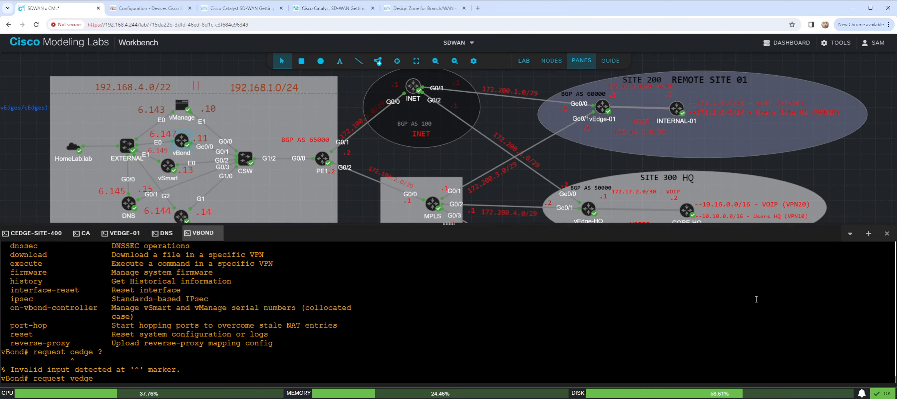
key("BackSpace")
key("BackSpace")
key("BackSpace")
key("BackSpace")
key("BackSpace")
type("?")
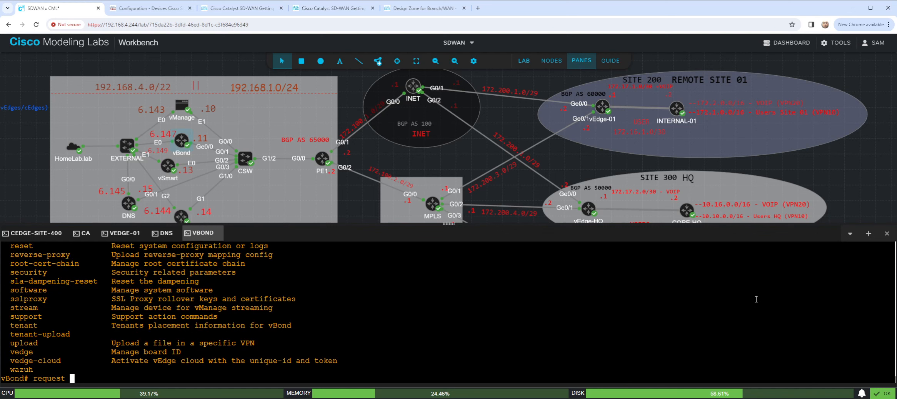
scroll(258, 305, "up", 10)
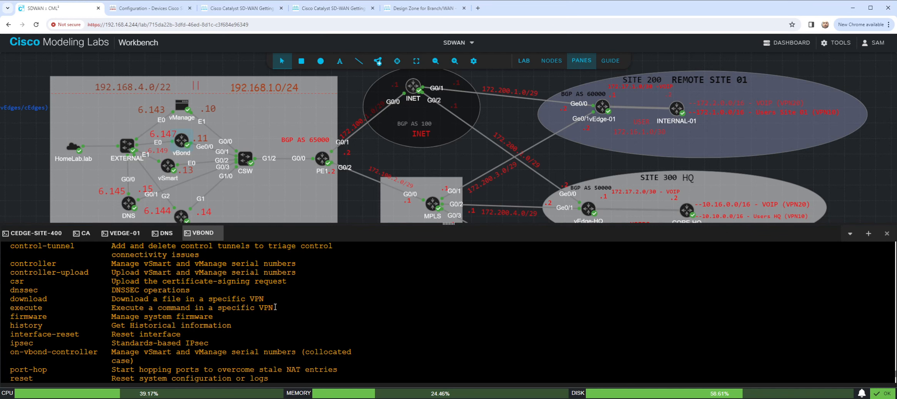
scroll(173, 318, "down", 3)
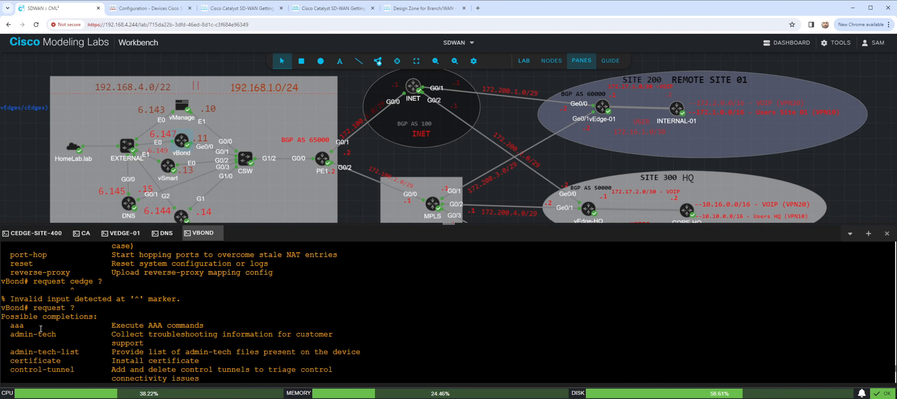
scroll(73, 343, "down", 3)
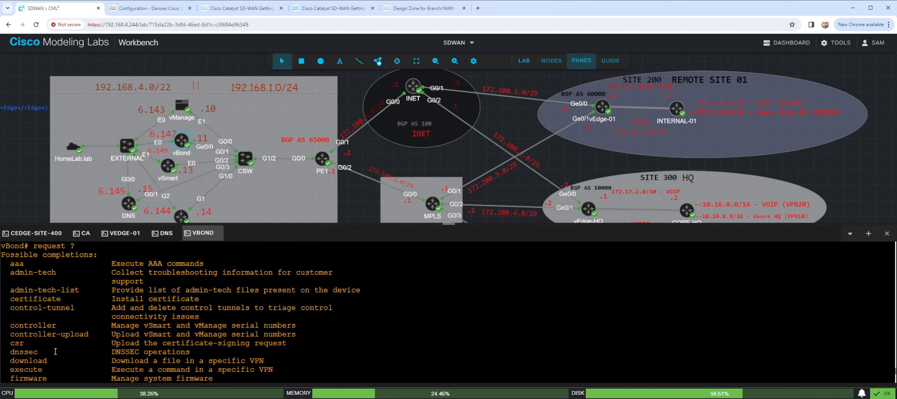
scroll(55, 352, "down", 3)
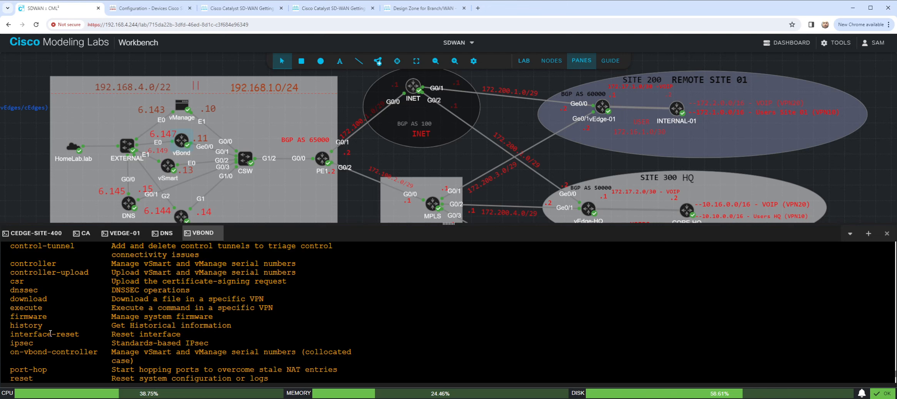
scroll(50, 333, "down", 6)
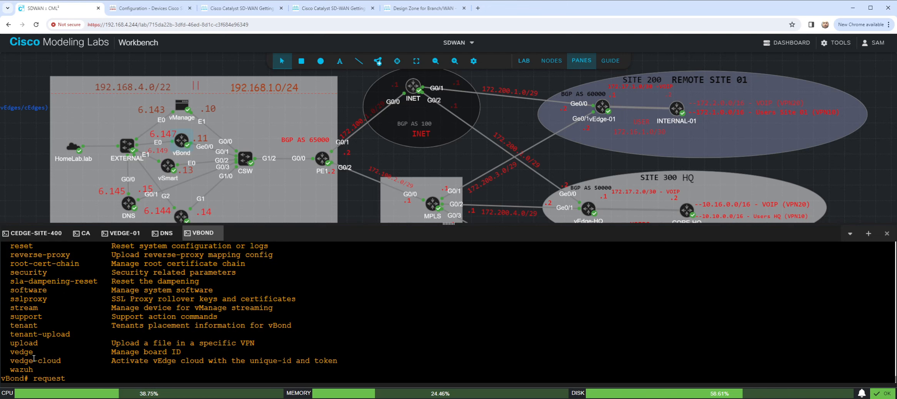
double_click(13, 352)
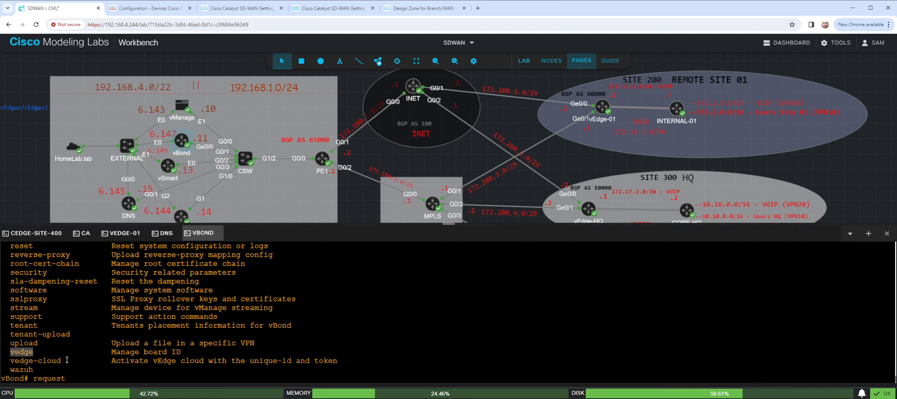
- Enter "request vedge add chassis-num" on vBond, followed by the chassis number copied from cEdge-Site-400
type("vedge")
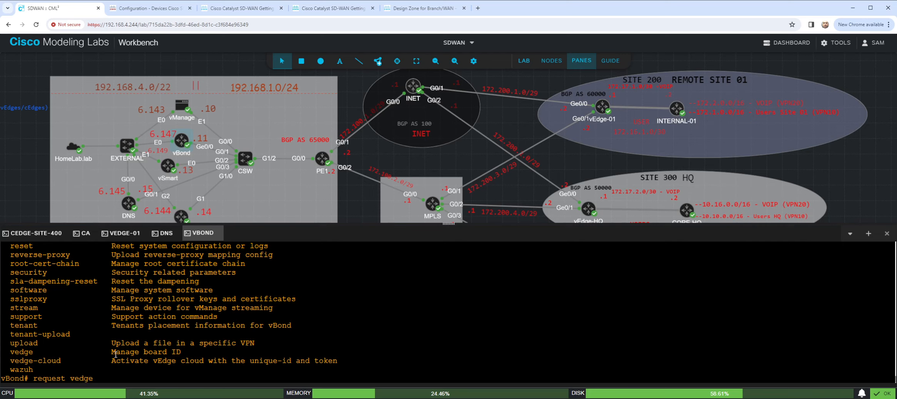
type(" add chasi")
key("Tab")
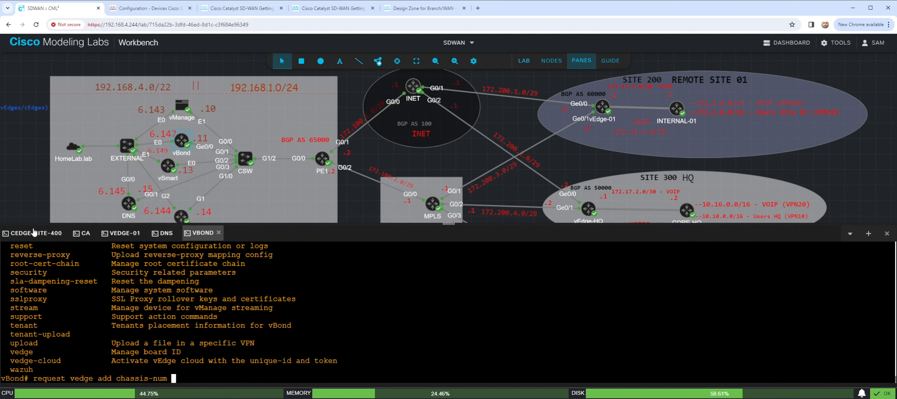
left_click(58, 242)
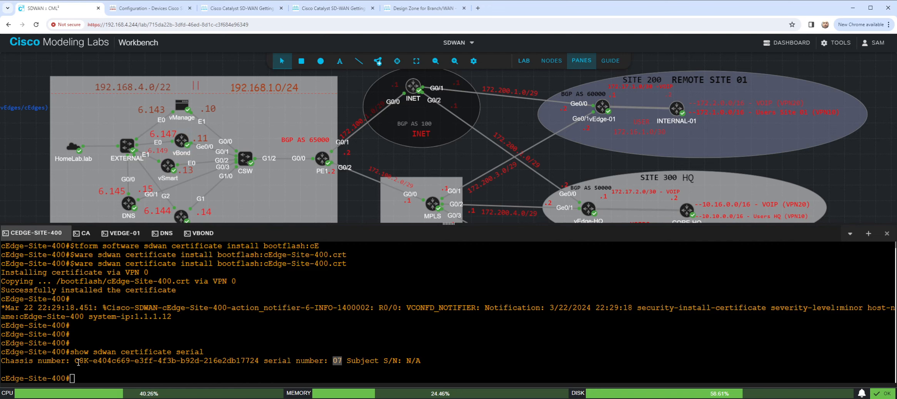
left_click_drag(76, 362, 259, 361)
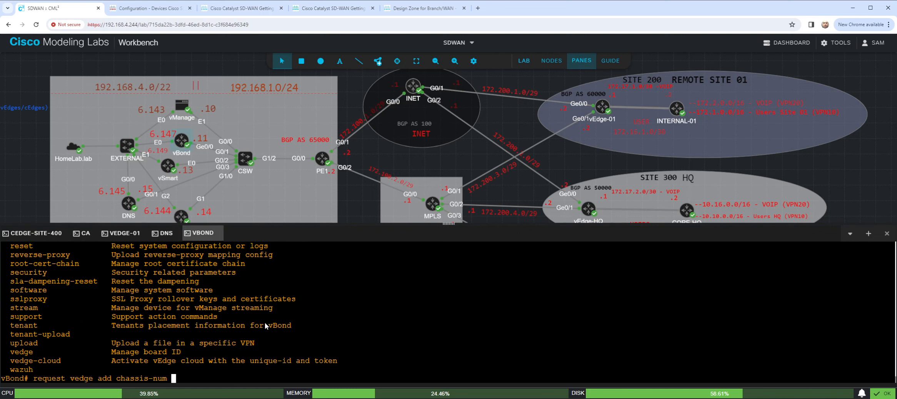
key("ctrl+v")
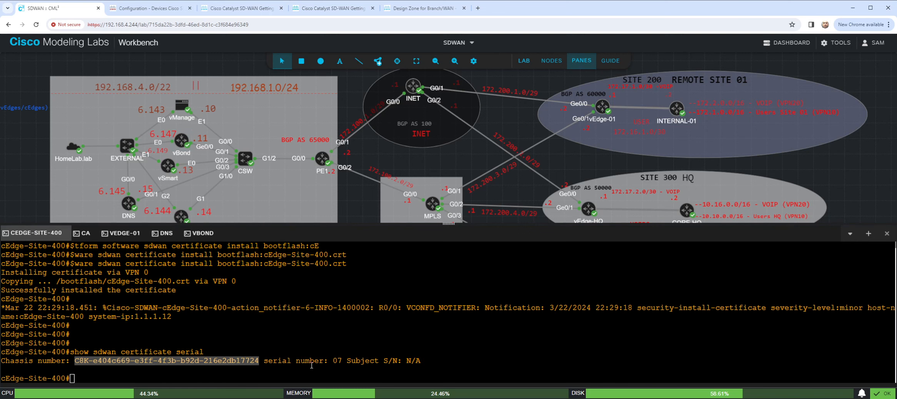
- Complete the vBond command with "serial-num 07", check it against cEdge-Site-400's output, and run it
left_click(301, 367)
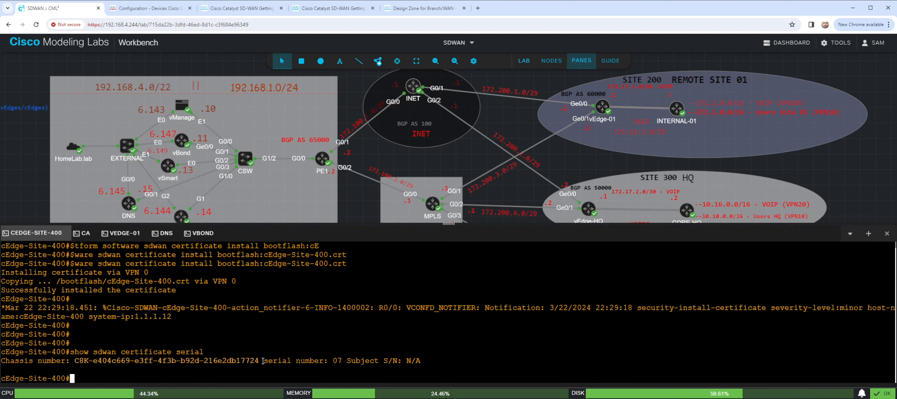
left_click_drag(265, 363, 287, 364)
left_click(197, 235)
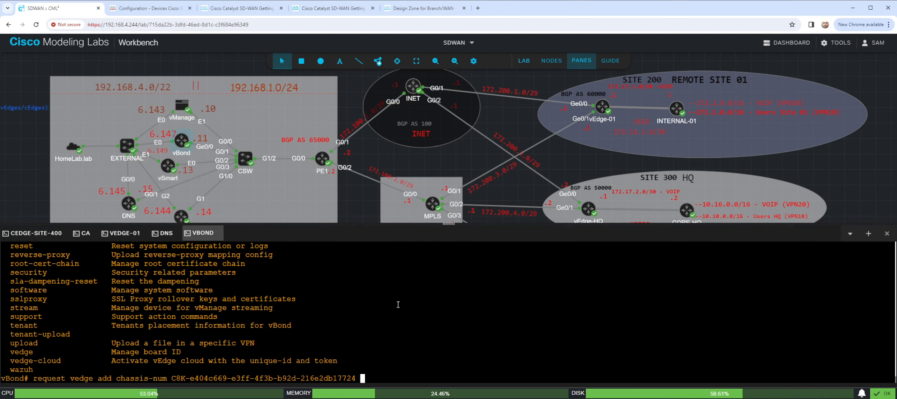
type("ser")
key("Tab")
type("07")
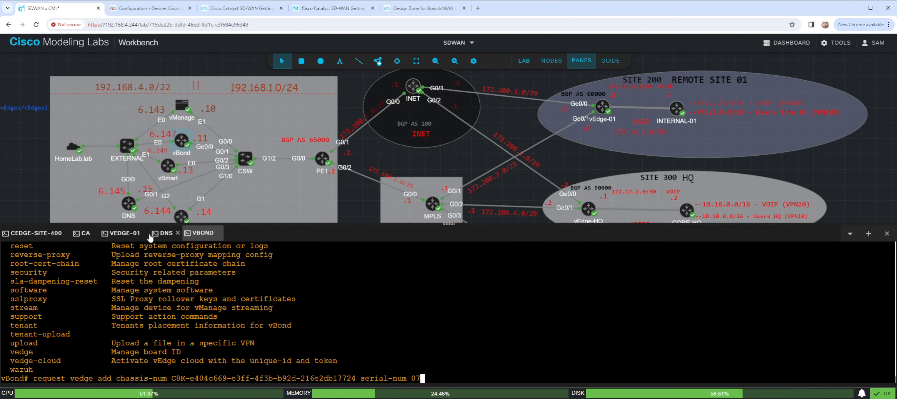
left_click(38, 234)
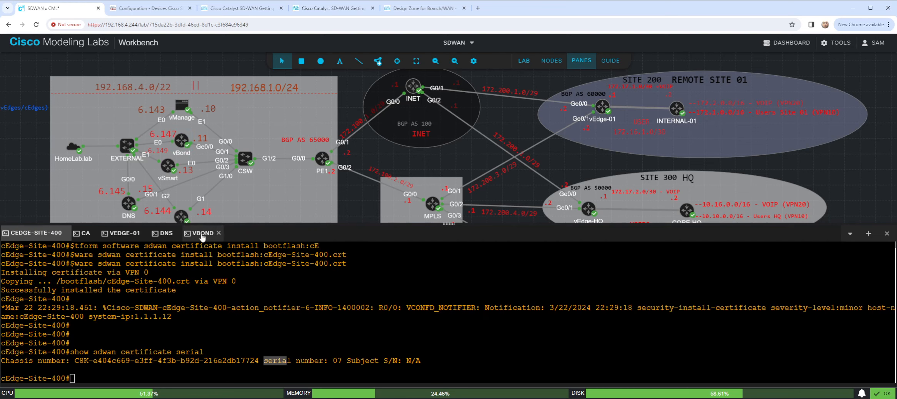
left_click(201, 234)
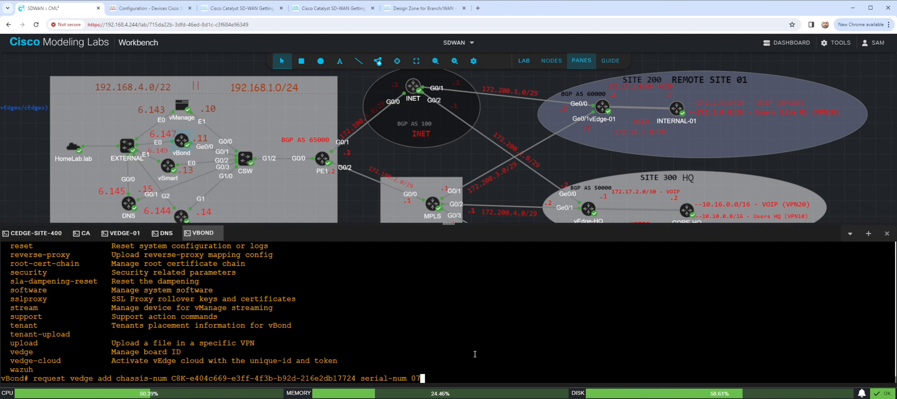
key("Return")
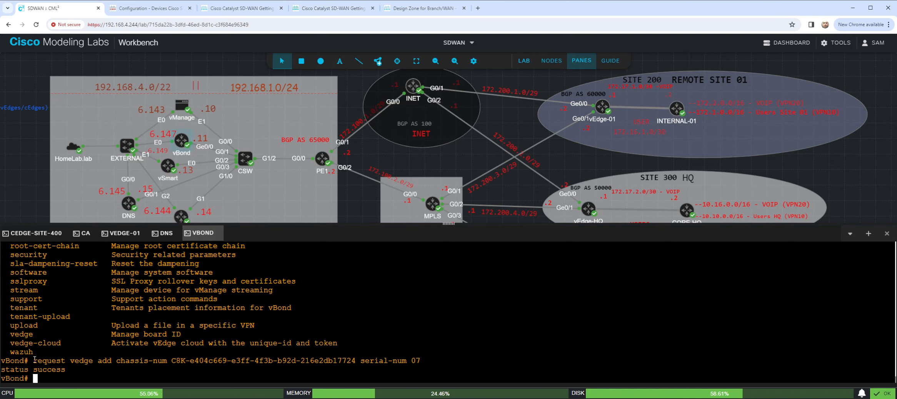
left_click_drag(34, 361, 421, 362)
key("ctrl+c")
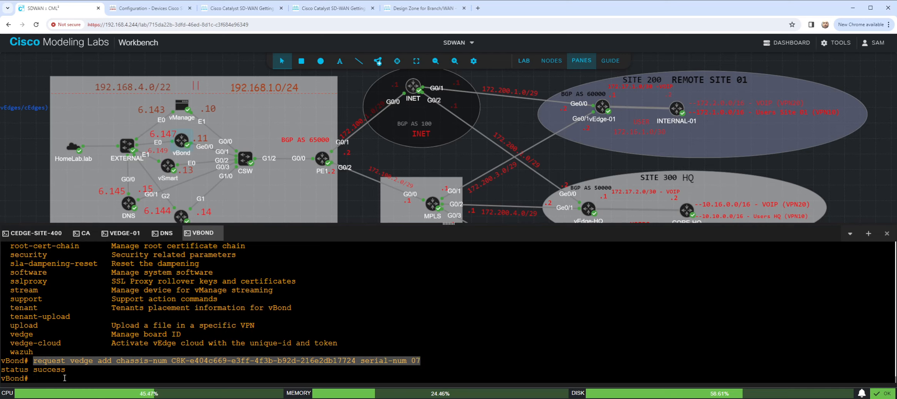
- Return to the cEdge-Site-400 console and display its routing table with "show ip route"
left_click(34, 234)
type("show sdwan")
key("BackSpace")
key("BackSpace")
key("BackSpace")
key("BackSpace")
key("BackSpace")
type("ip route")
key("Return")
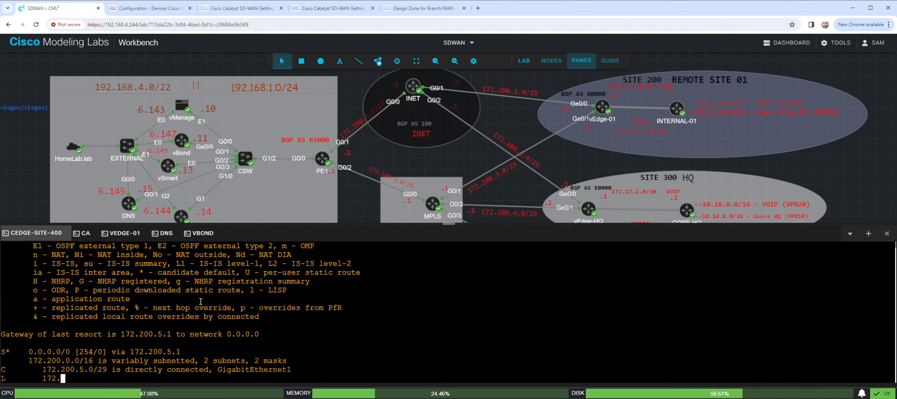
- Check the OMP routes on cEdge-Site-400 with "sho sdwan omp routes"
type("sho sd")
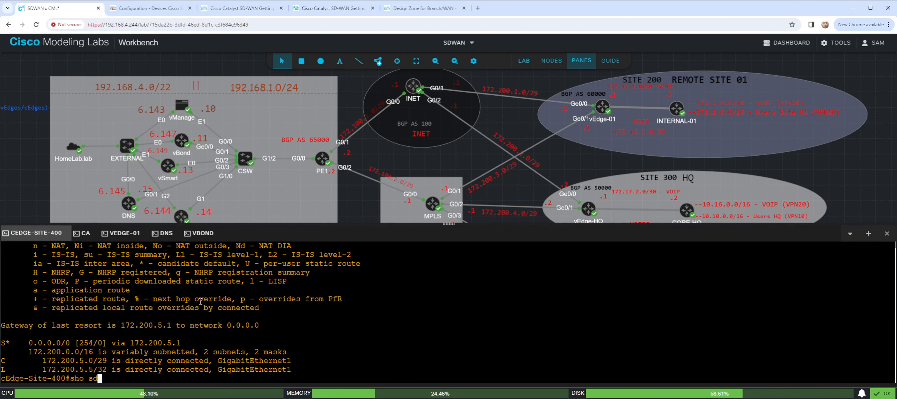
type("wan omp")
key("Tab")
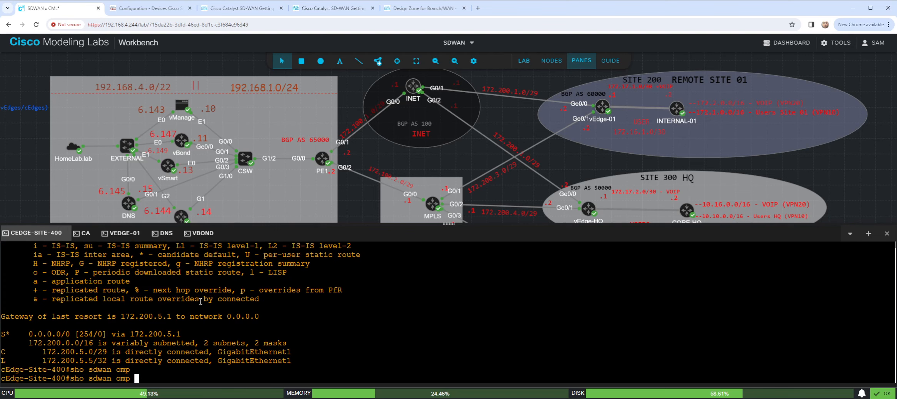
type("rout")
key("Tab")
key("Return")
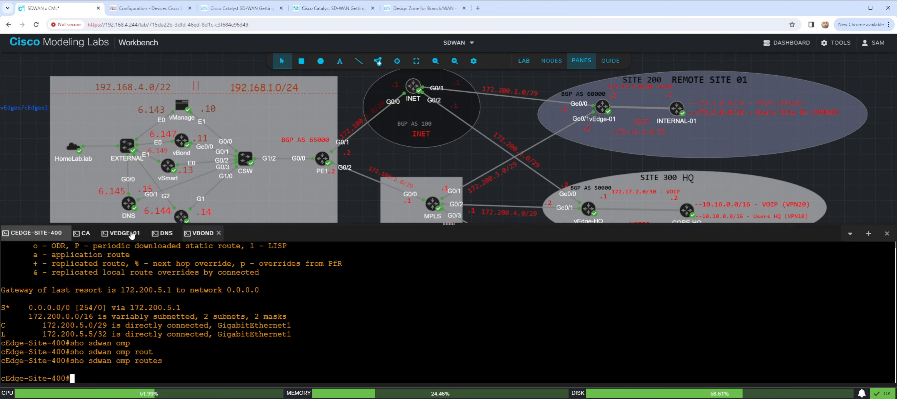
- Open a console to the vManage node and copy the completed "request vedge add chassis-num" command from the vBond console for it
right_click(187, 112)
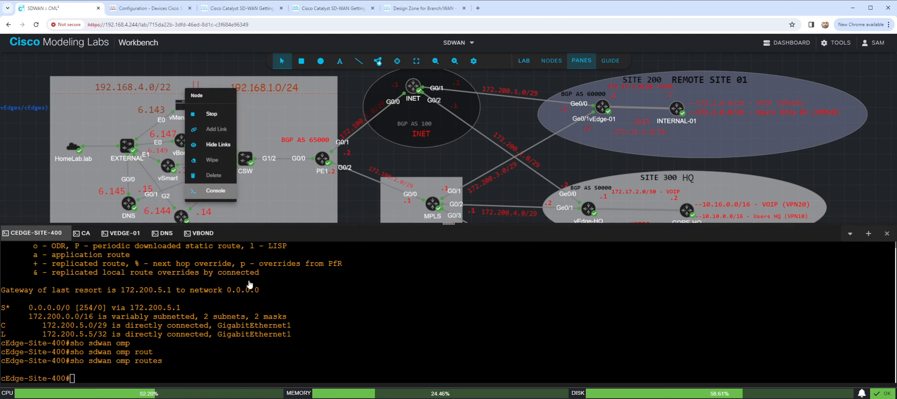
left_click(216, 191)
left_click(449, 324)
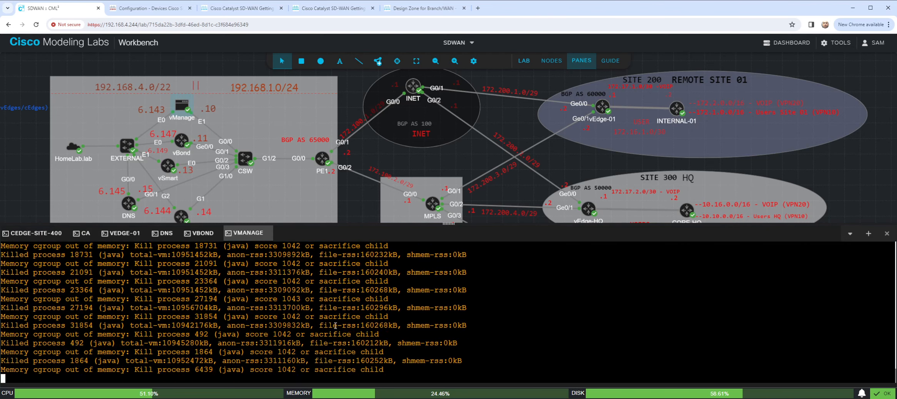
left_click(20, 236)
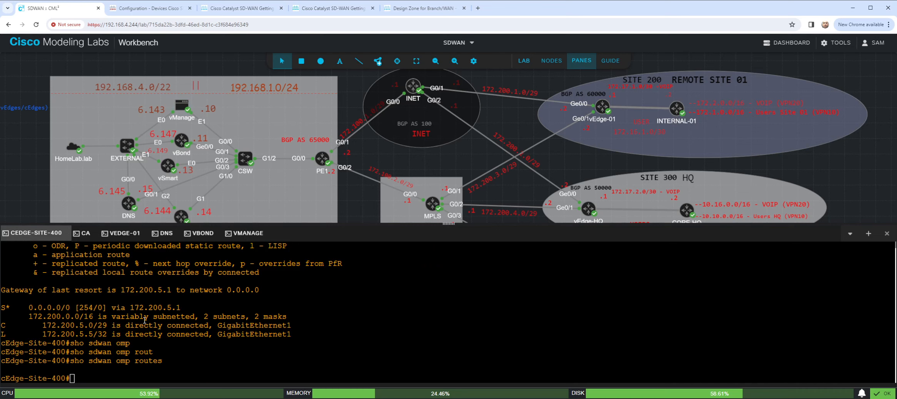
left_click(200, 233)
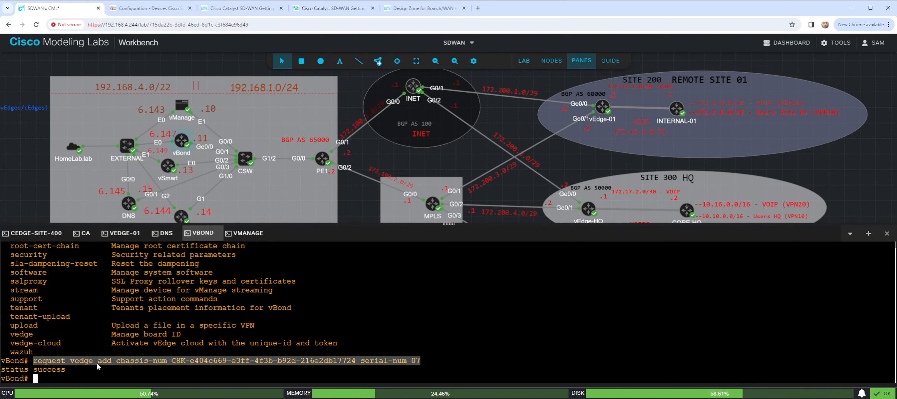
left_click(246, 233)
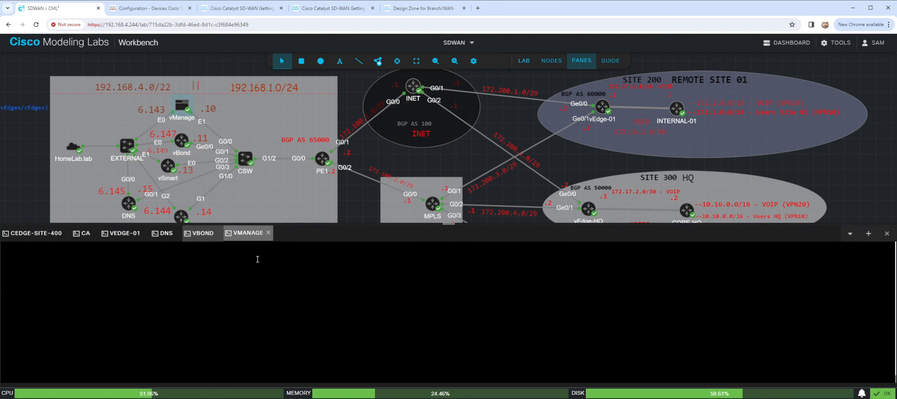
- Log in to vManage as admin with the account password and run the copied "request vedge add chassis-num" command with serial-num 07
key("Return")
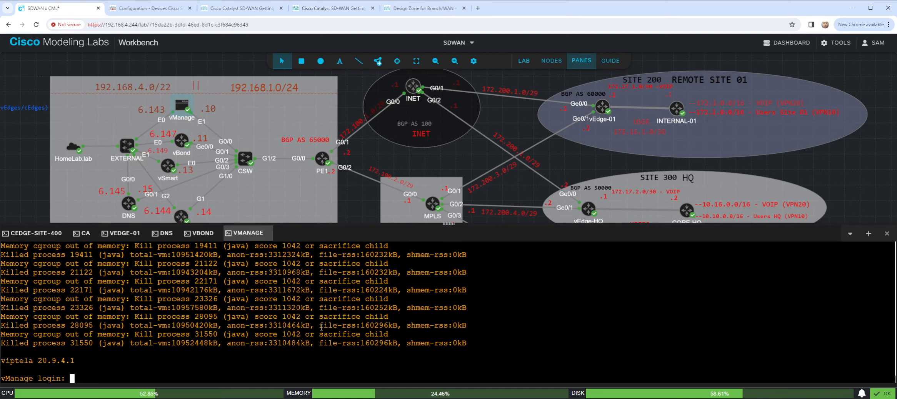
type("admin")
key("Return")
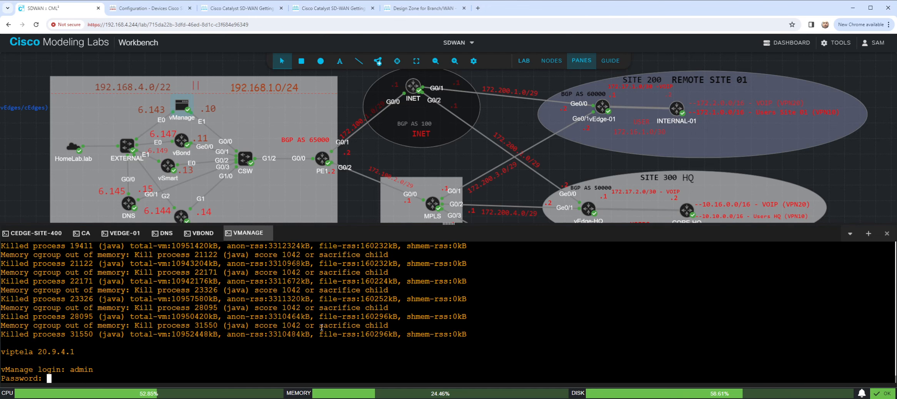
key("Return")
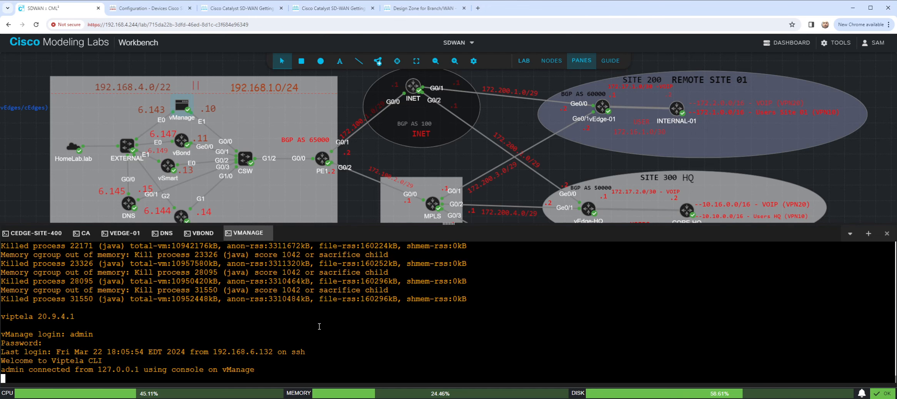
key("ctrl+v")
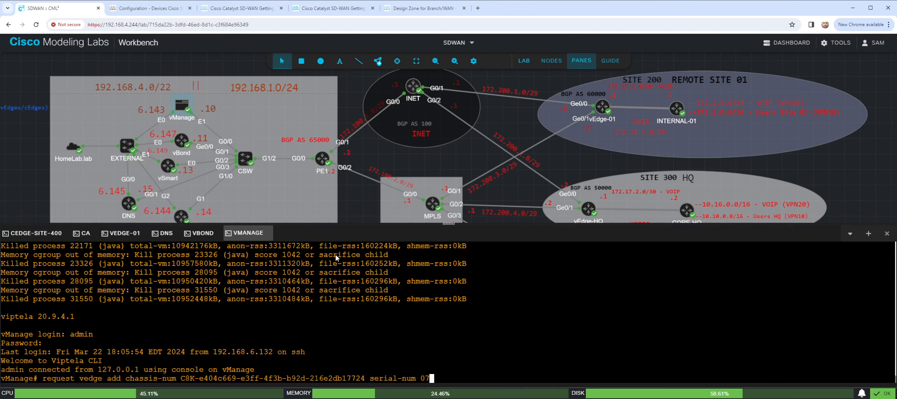
key("Return")
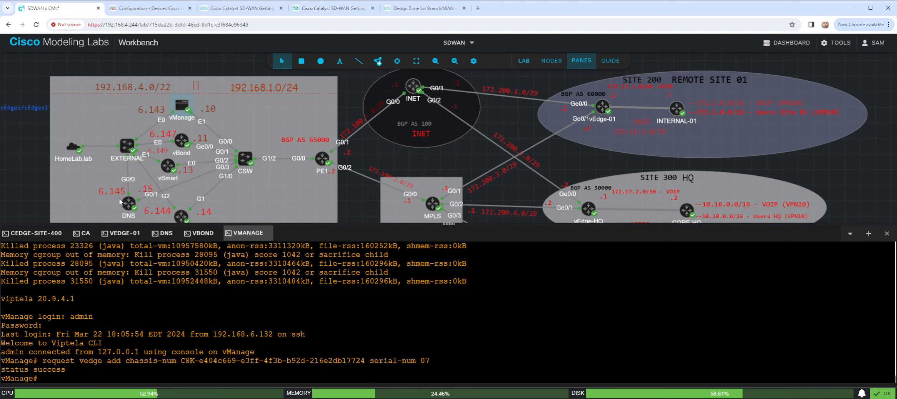
- Switch to Cisco SD-WAN Manager, dismiss the Smart Account credentials prompt and the database warning, and check the WAN edge device list
left_click(150, 9)
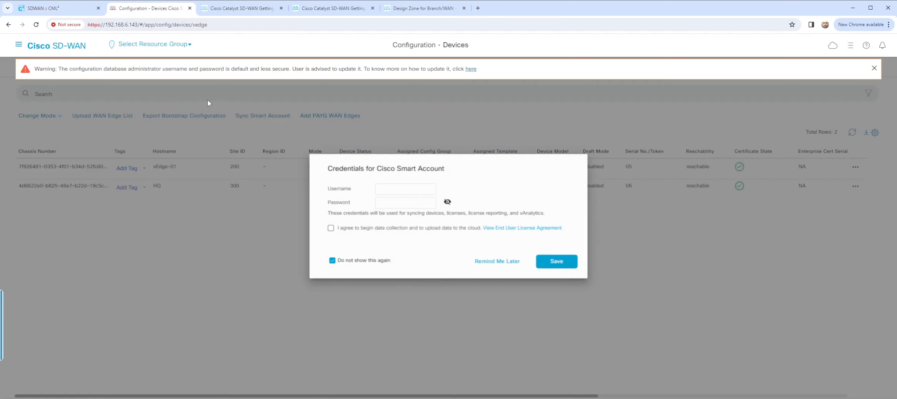
left_click(500, 263)
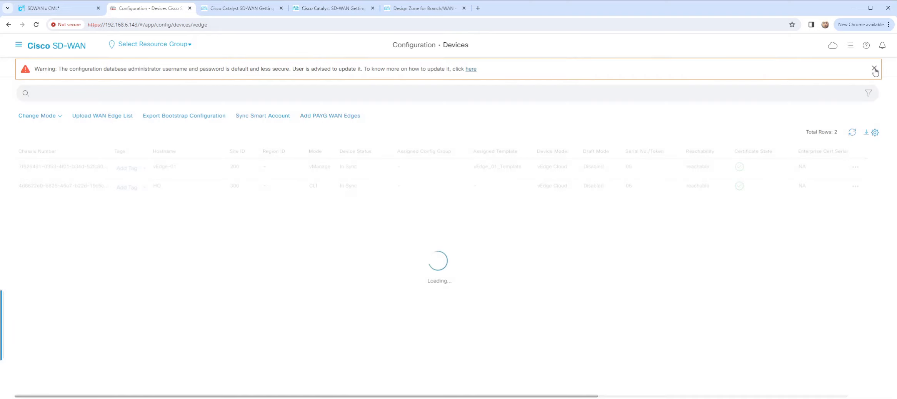
left_click(874, 68)
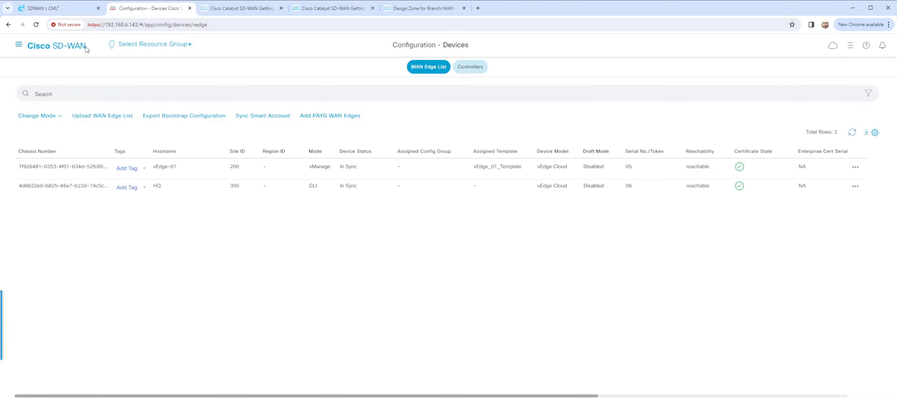
left_click(27, 50)
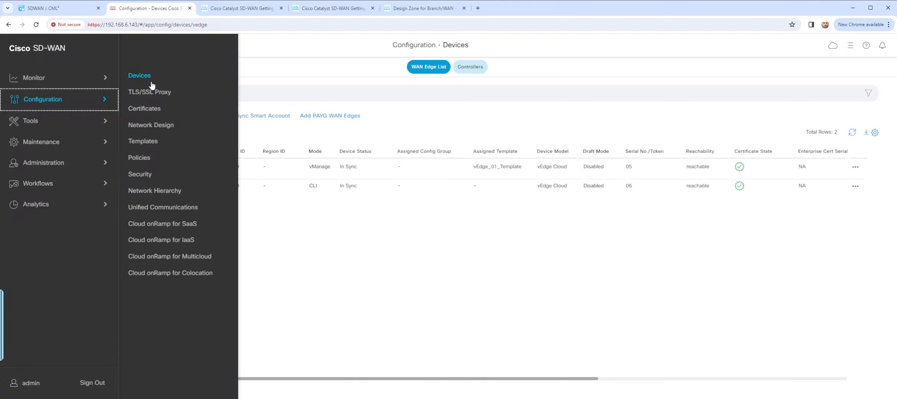
left_click(143, 77)
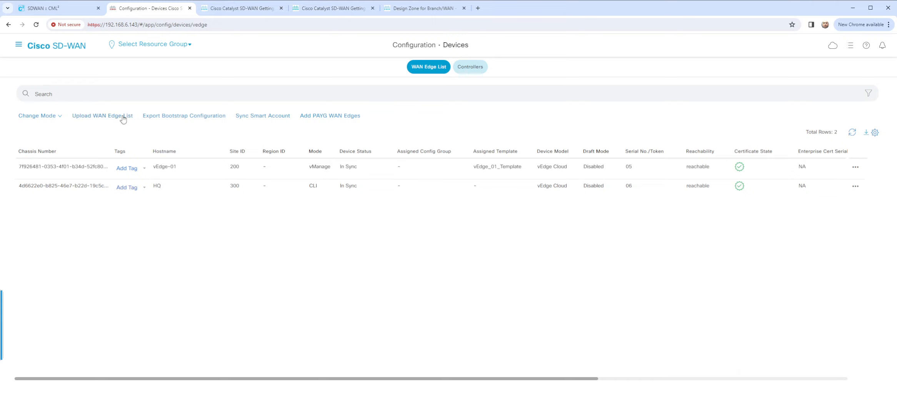
- Open the certificate configuration and examine the C8000v's chassis number, certificate entry, available CSR actions and the Install Certificate form
left_click(18, 44)
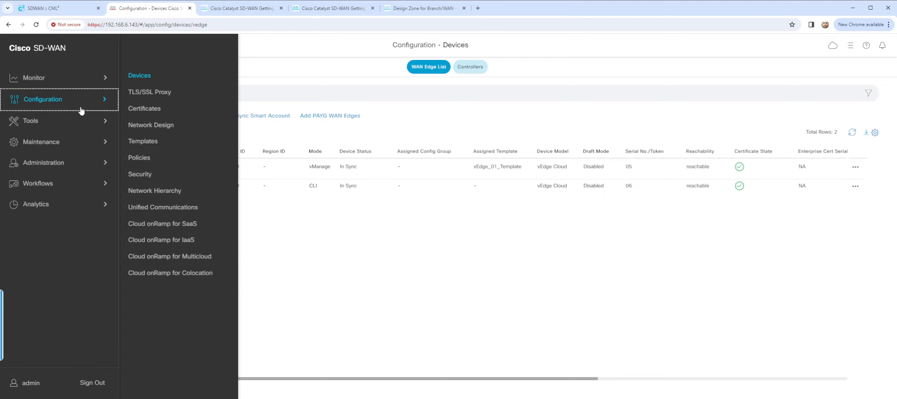
left_click(154, 110)
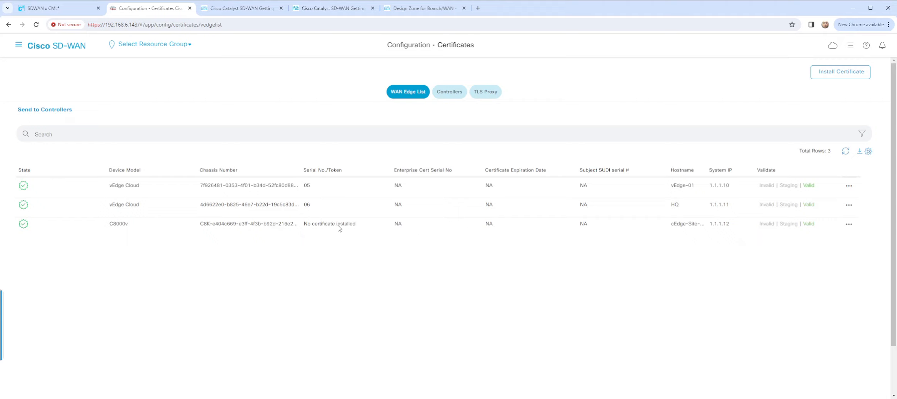
left_click(849, 225)
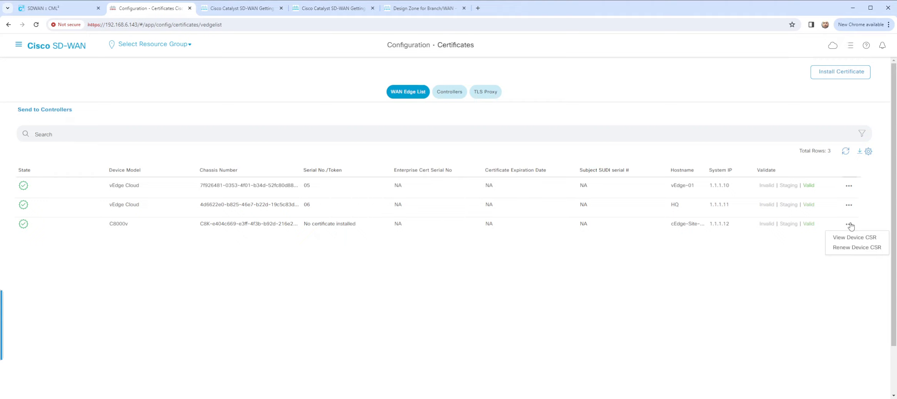
triple_click(323, 225)
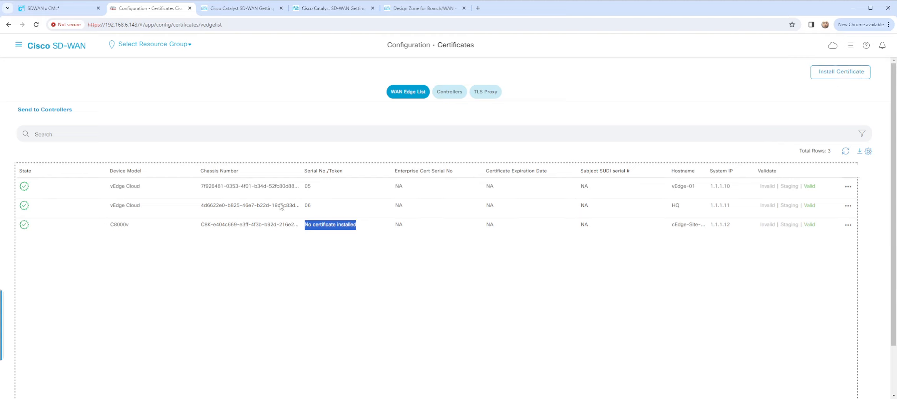
triple_click(244, 227)
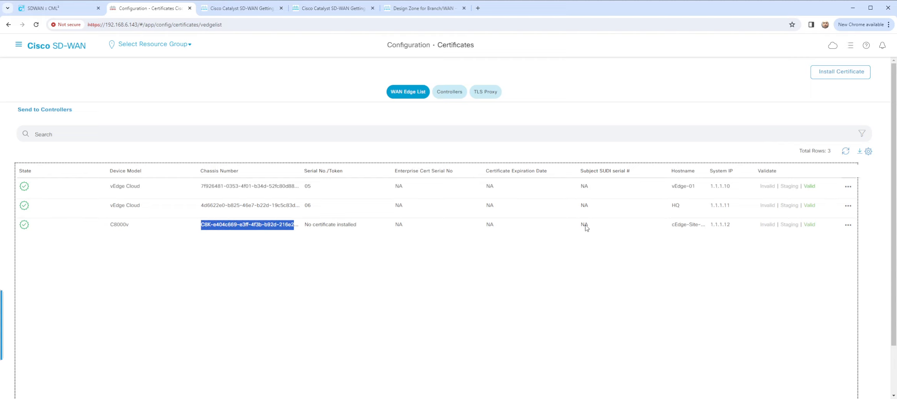
left_click(837, 73)
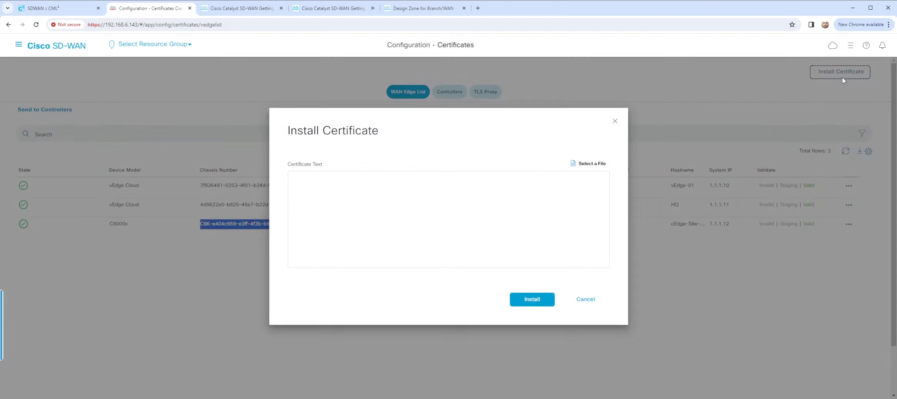
left_click(615, 121)
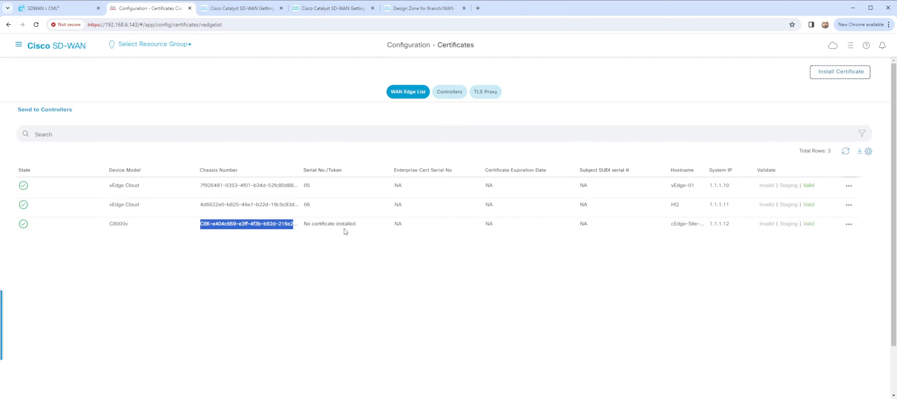
- Send the WAN edge list to the controllers and refresh the push task's status for vSmart, vManage and vBond
left_click(50, 111)
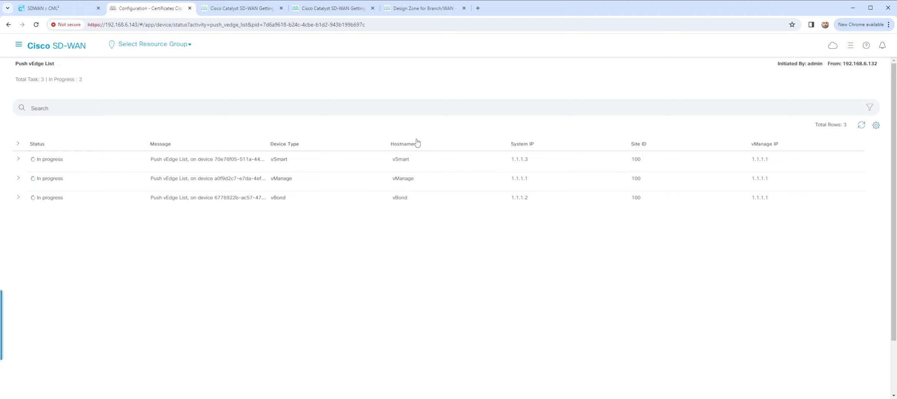
left_click(862, 125)
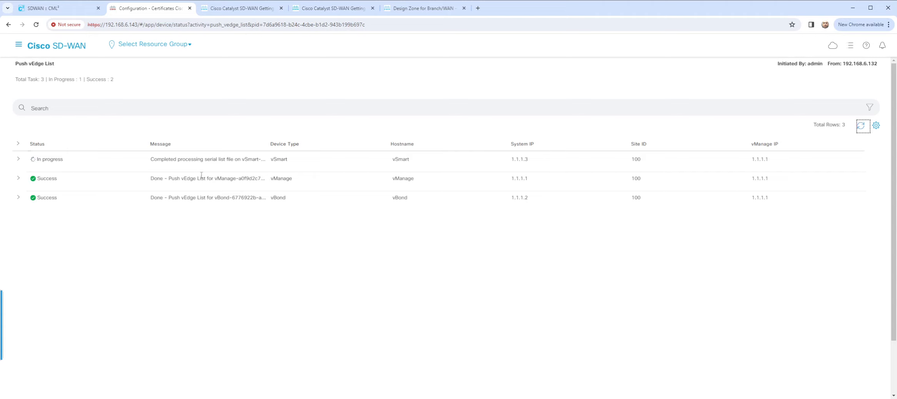
left_click(861, 127)
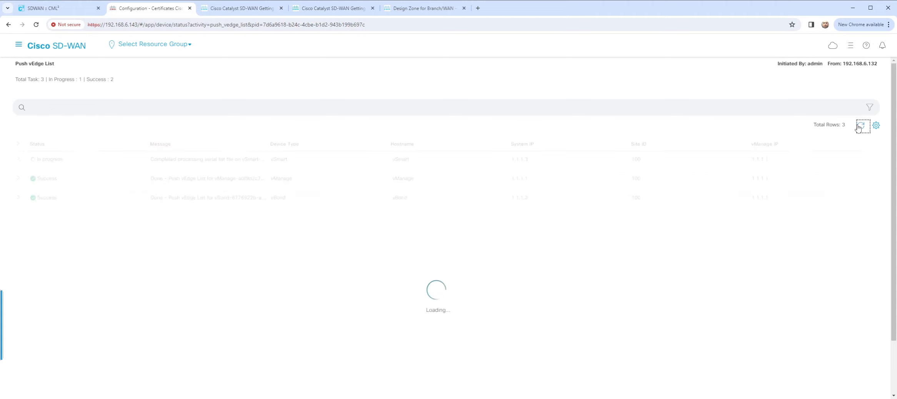
- Return to the certificate configuration page from the push task's status page
left_click(19, 44)
left_click(145, 109)
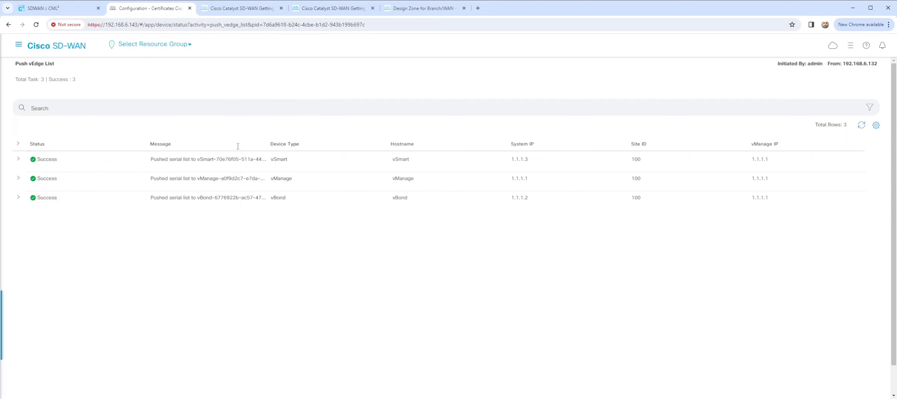